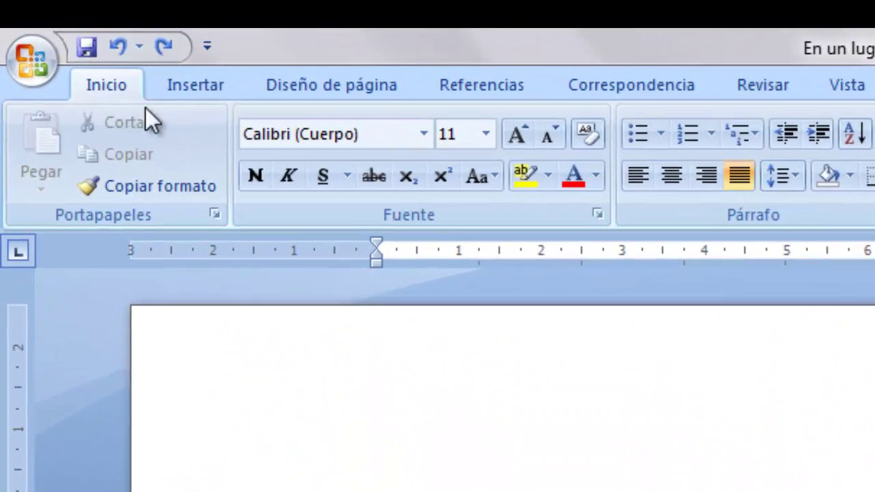
click(196, 87)
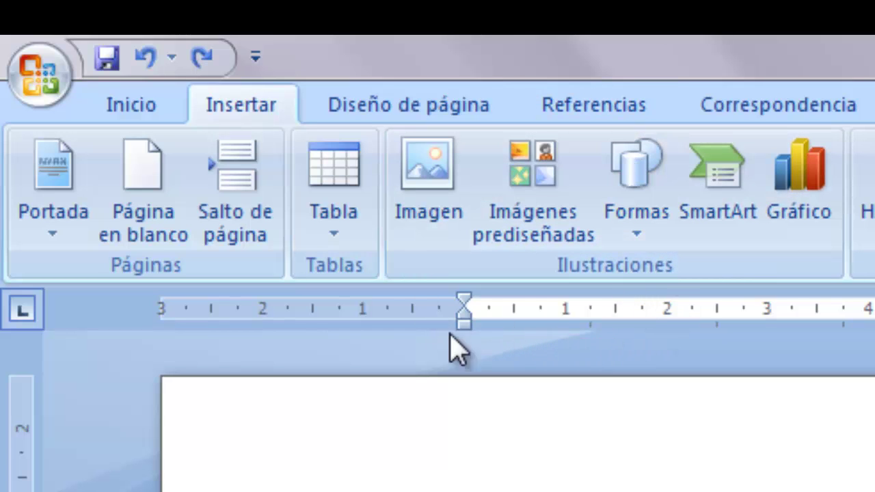
click(386, 107)
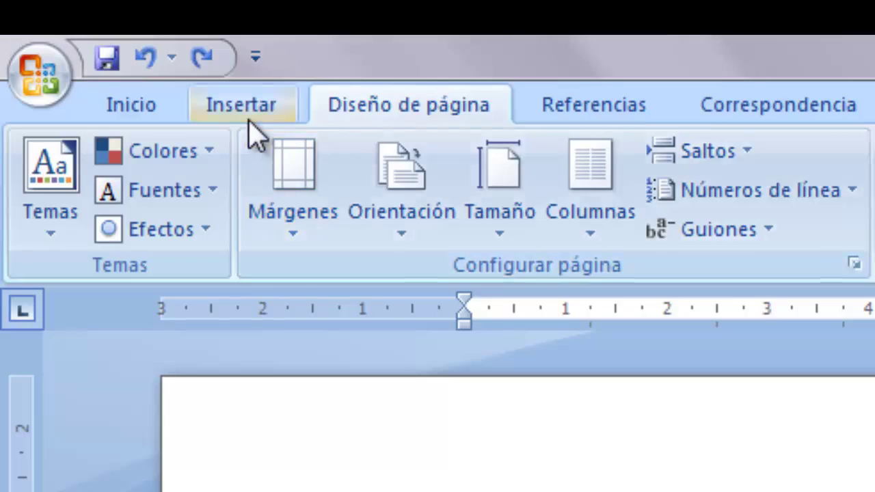
click(242, 105)
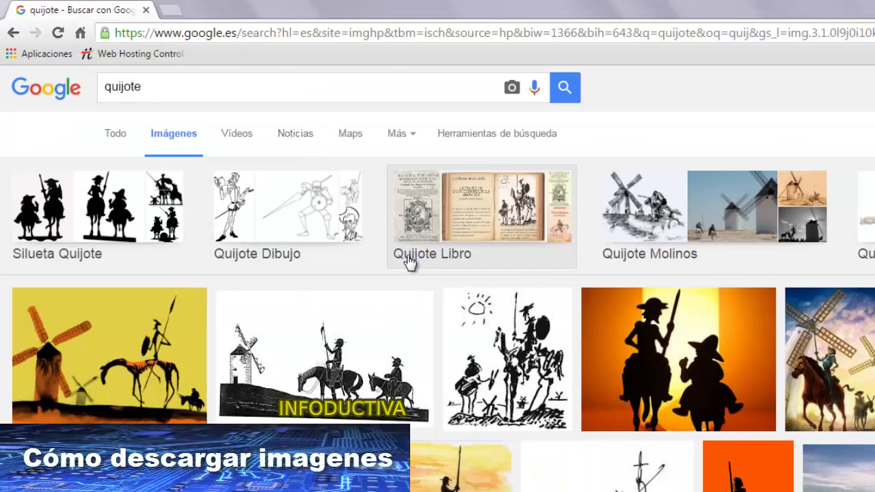
Step: In Chrome, open the black ink sketch, the sunset watercolour and the orange silhouette from the quijote image results in separate background tabs
scroll(410, 263, down, 1)
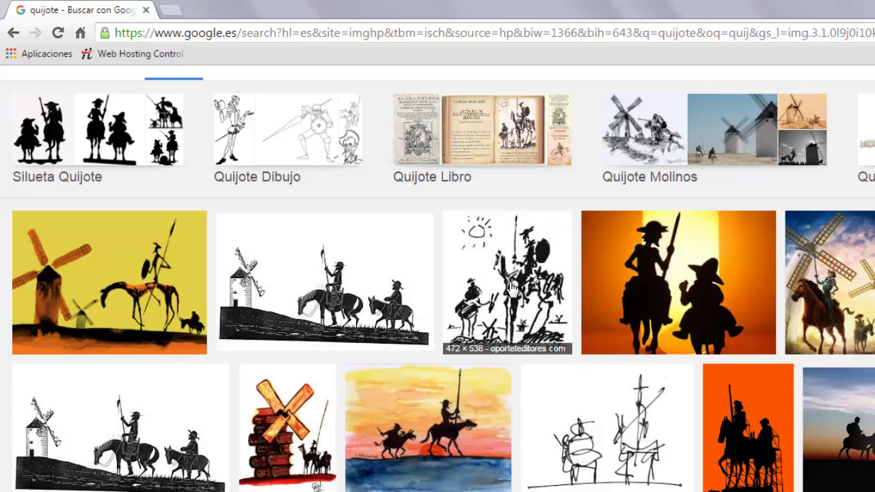
key(ctrl)
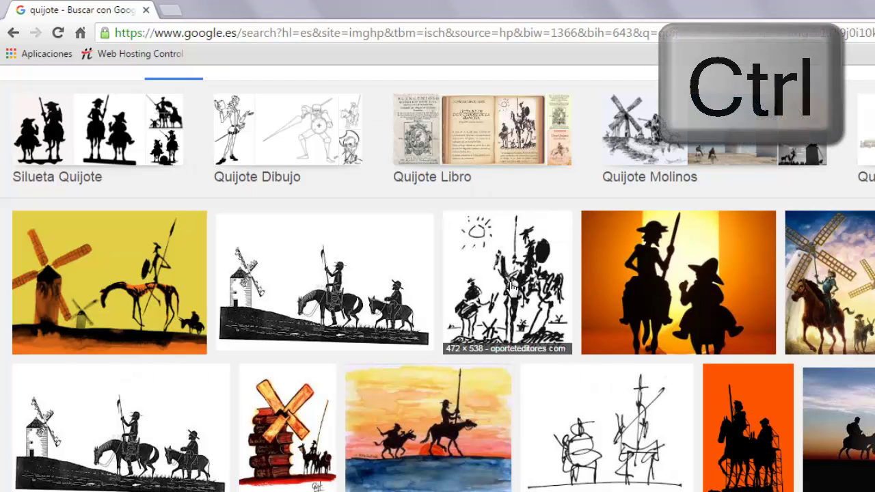
ctrl+click(511, 289)
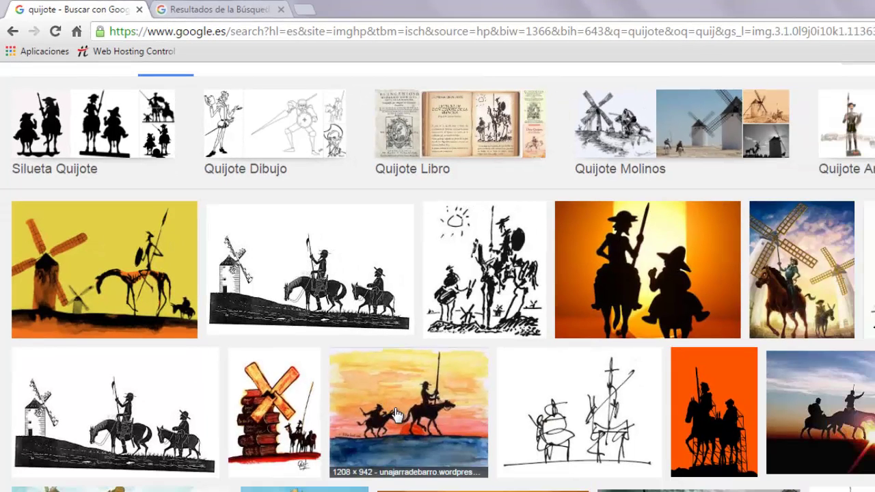
ctrl+click(396, 413)
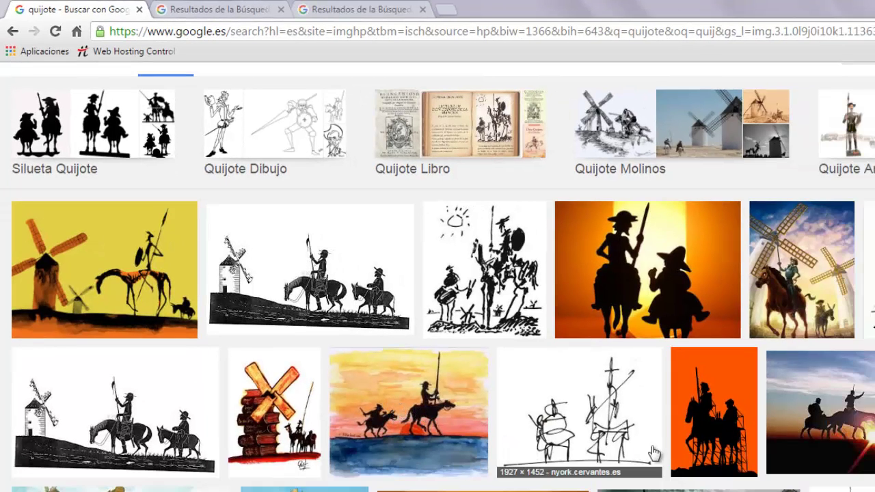
ctrl+click(713, 411)
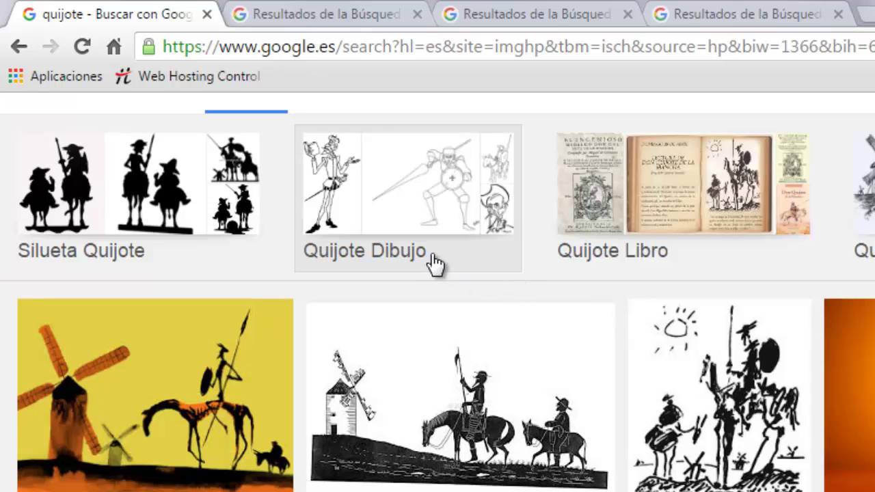
Step: Save the full-size ink sketch as quijote2.jpg in the Imágenes library and close its two tabs
click(328, 18)
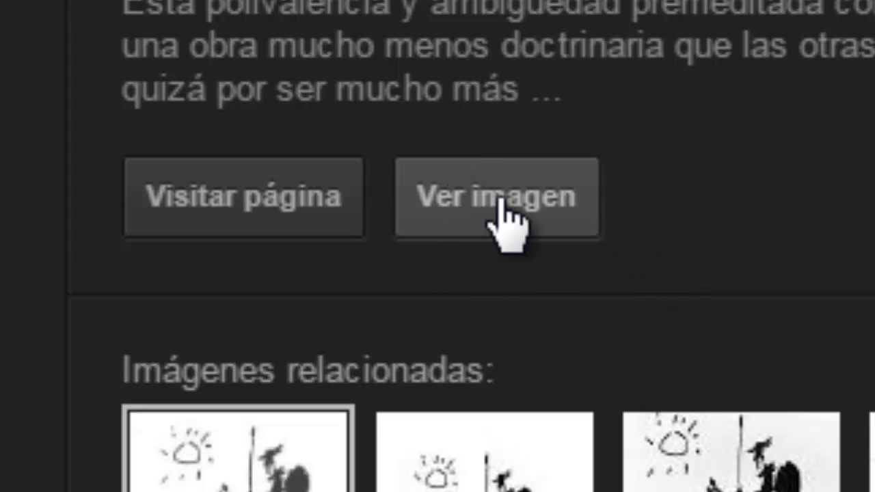
click(502, 205)
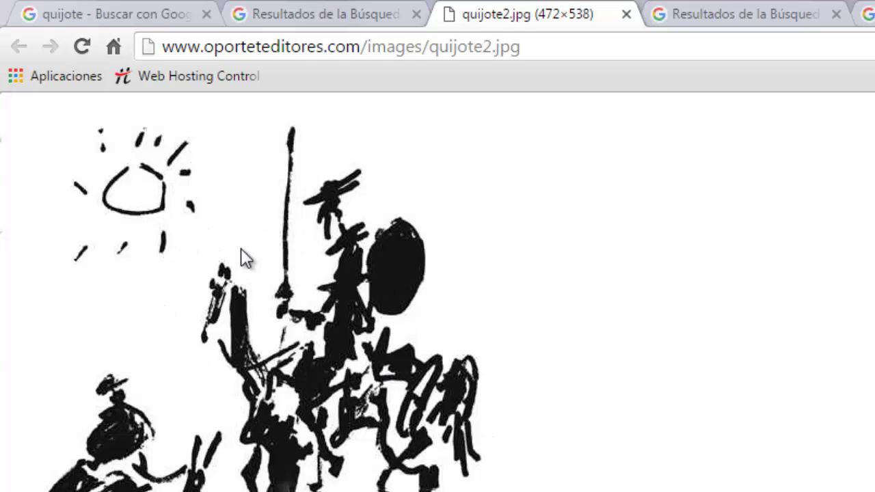
right_click(354, 289)
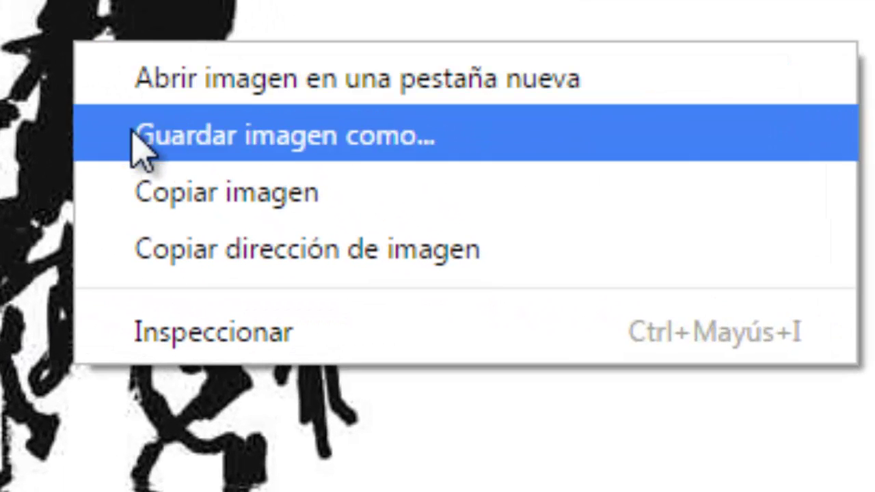
click(243, 146)
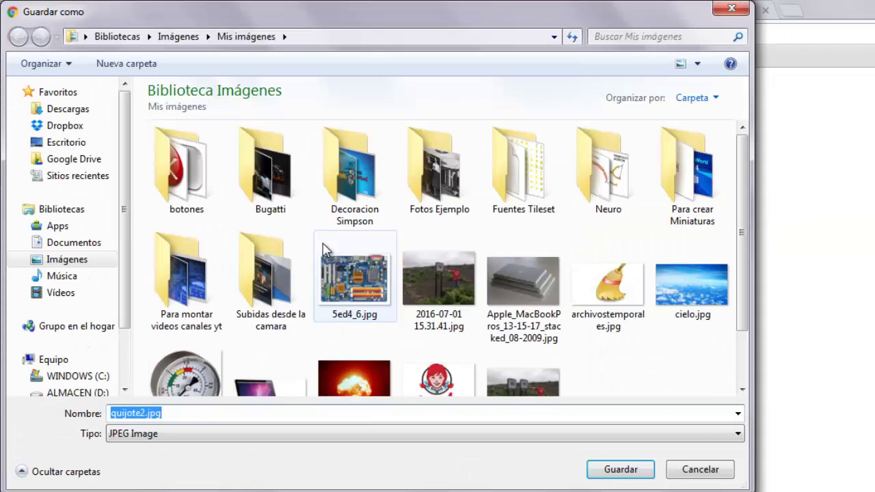
click(68, 260)
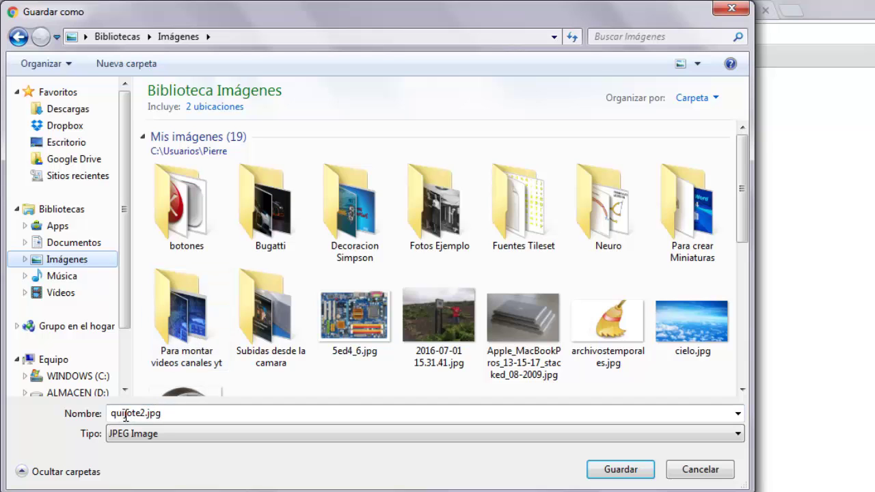
click(620, 471)
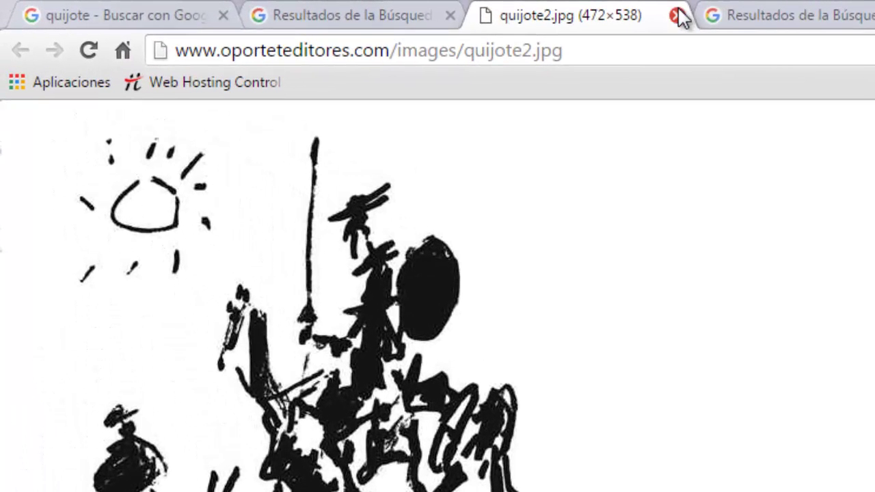
click(676, 15)
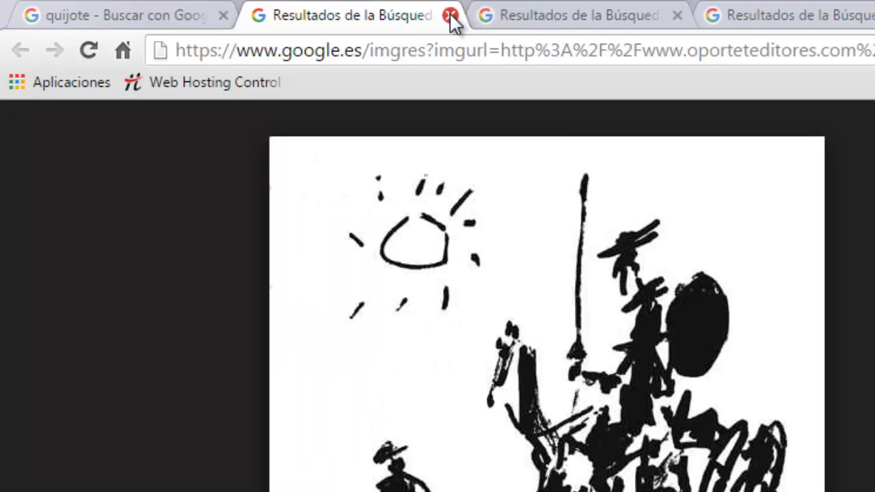
click(451, 15)
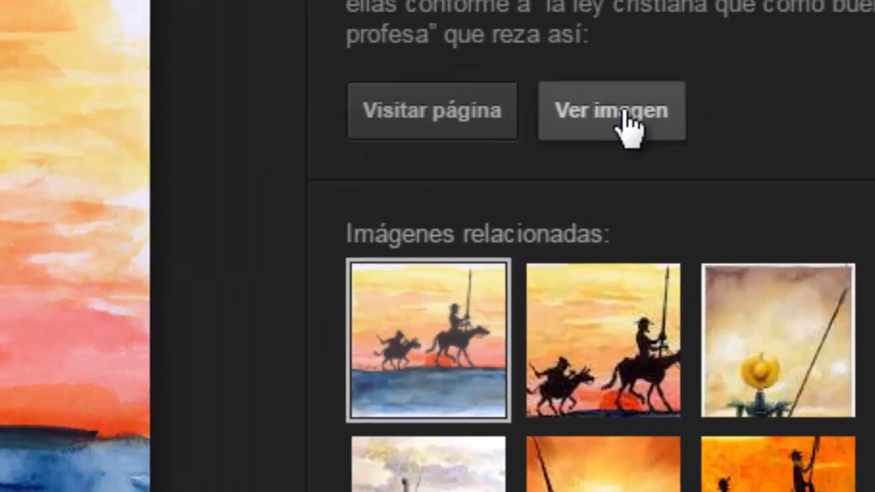
Step: Save the full-size sunset watercolour as quijote.jpg in the Imágenes library and close its two tabs
click(628, 127)
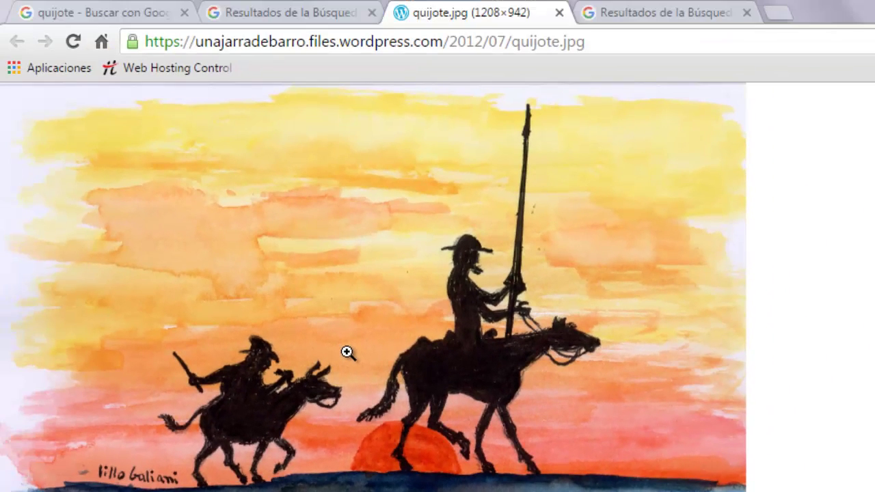
click(347, 352)
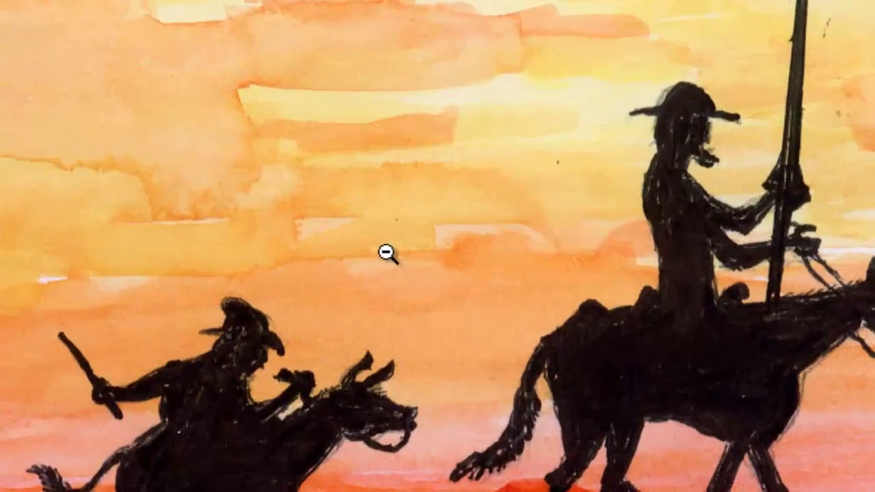
right_click(512, 320)
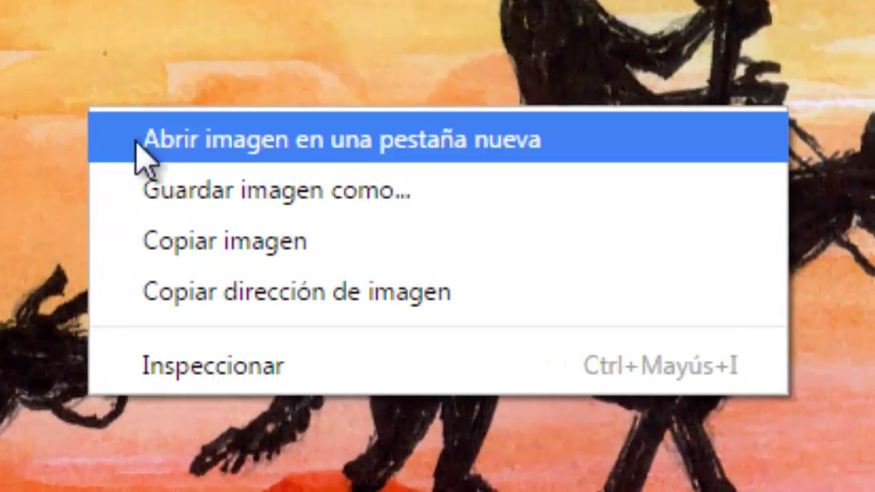
click(164, 191)
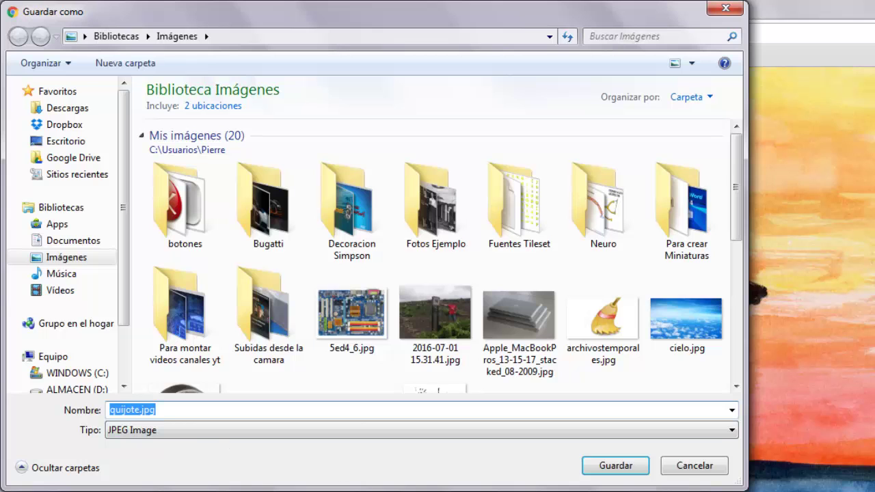
click(618, 465)
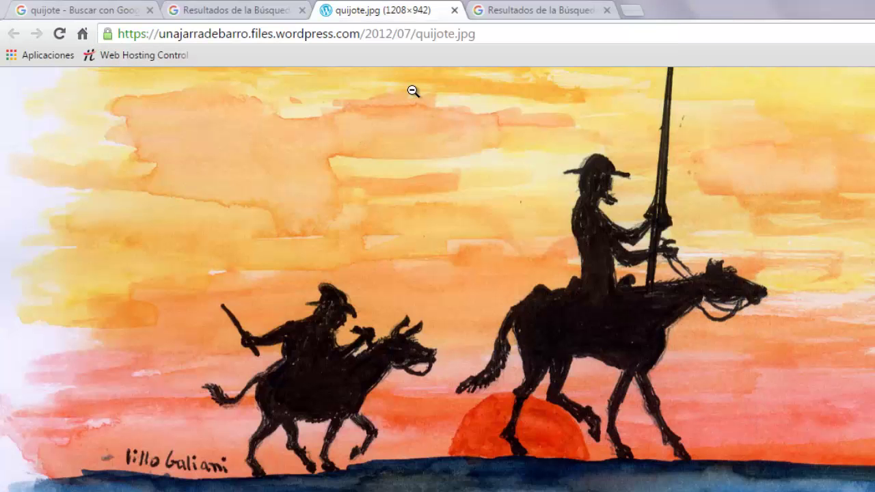
click(454, 10)
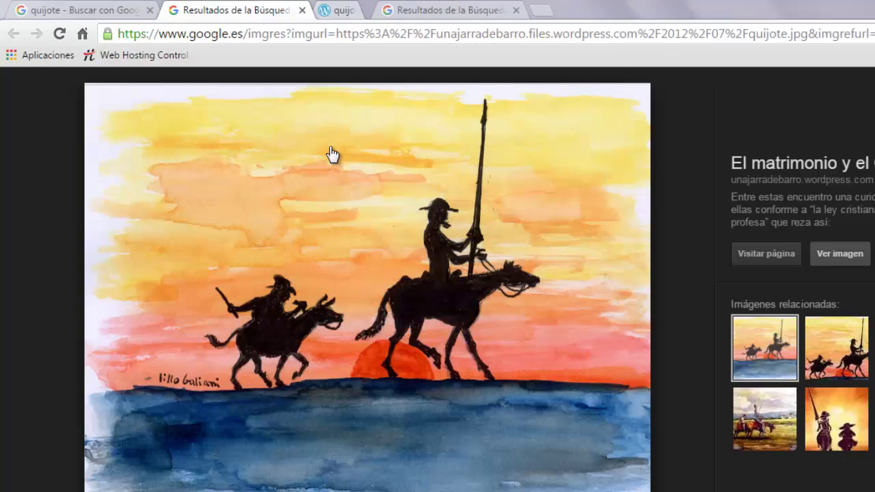
click(301, 10)
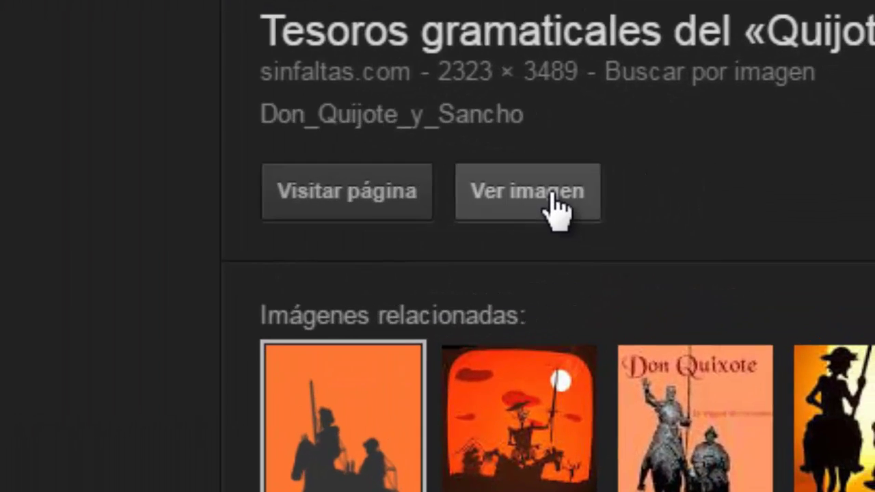
Step: Save the full-size orange silhouette as Don_Quijote_y_Sancho.jpg in the Imágenes library and close its two tabs
click(822, 236)
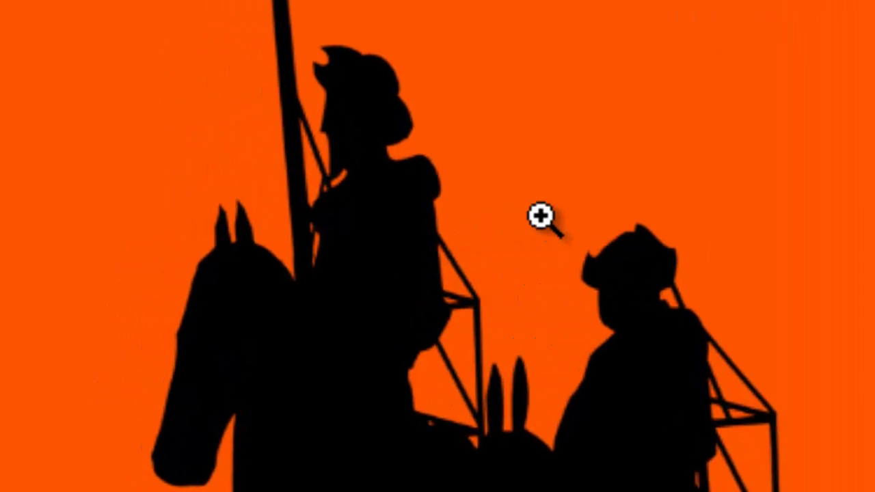
click(608, 207)
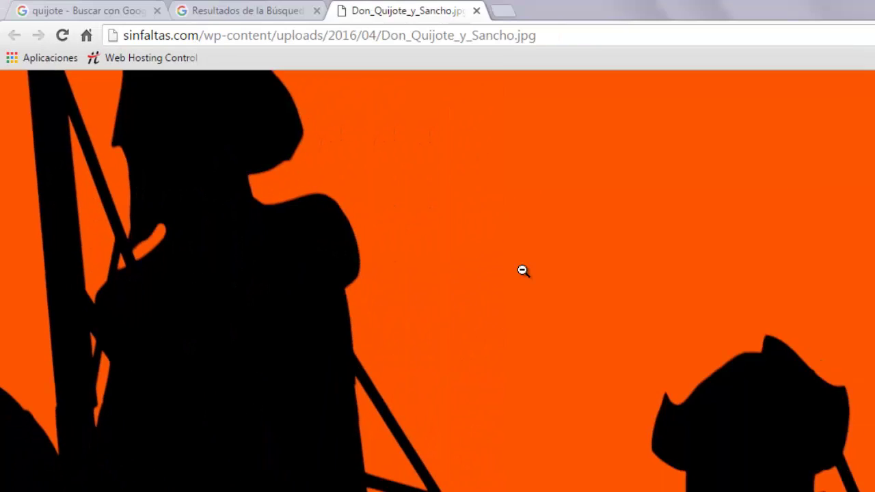
right_click(433, 255)
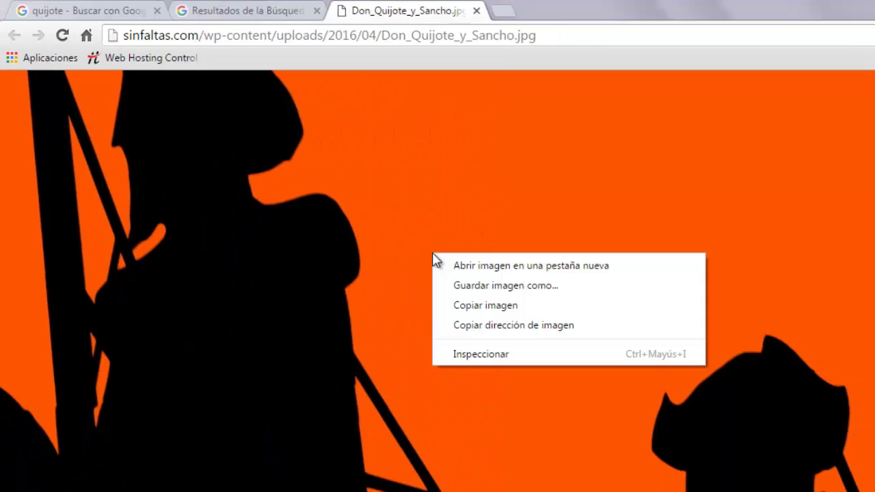
click(491, 287)
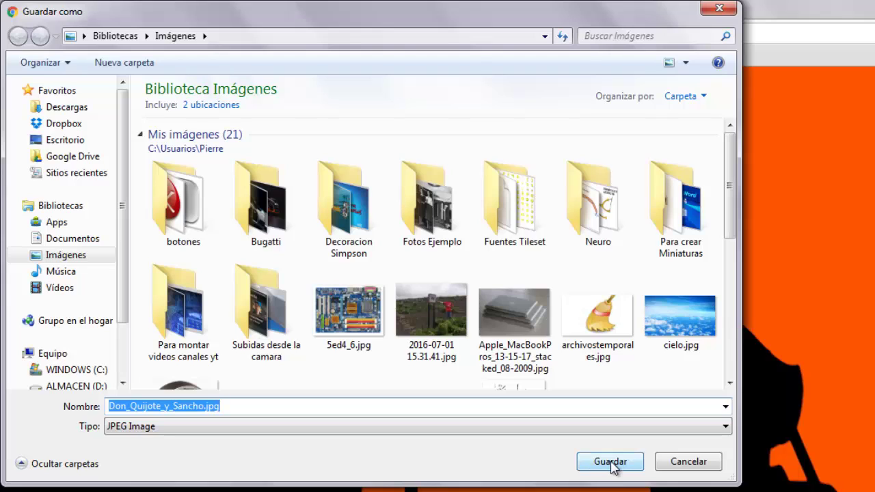
click(640, 484)
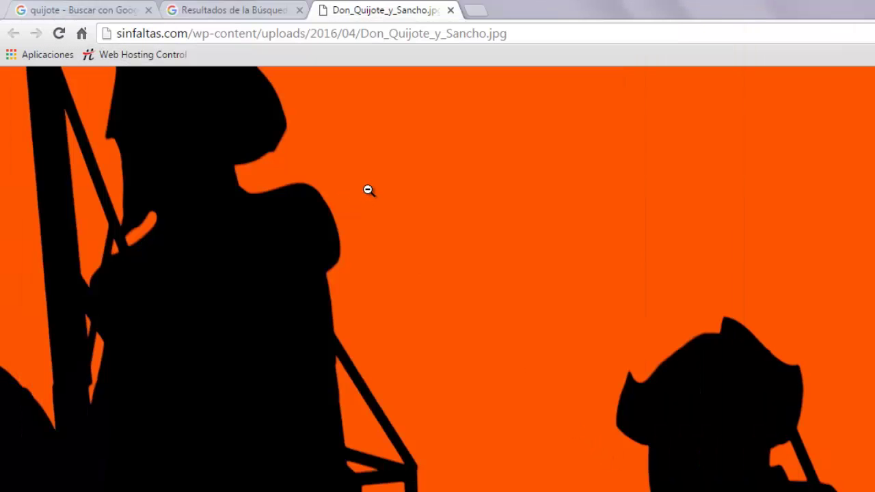
click(450, 10)
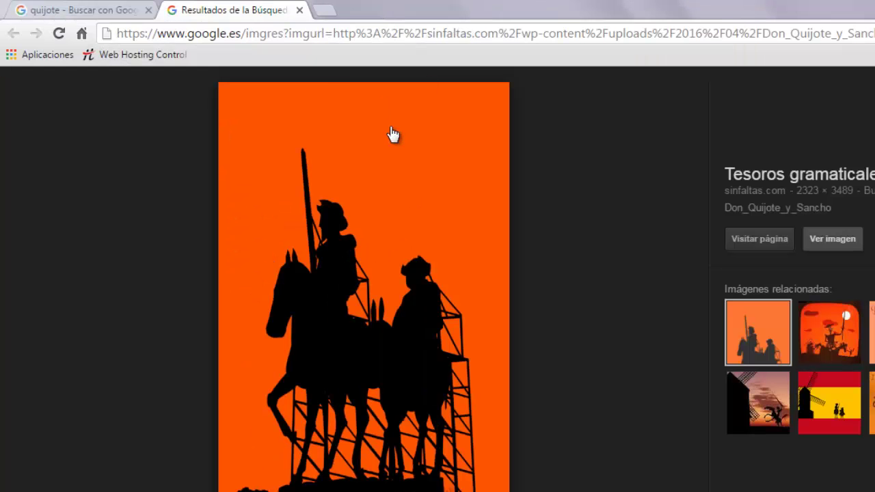
click(300, 10)
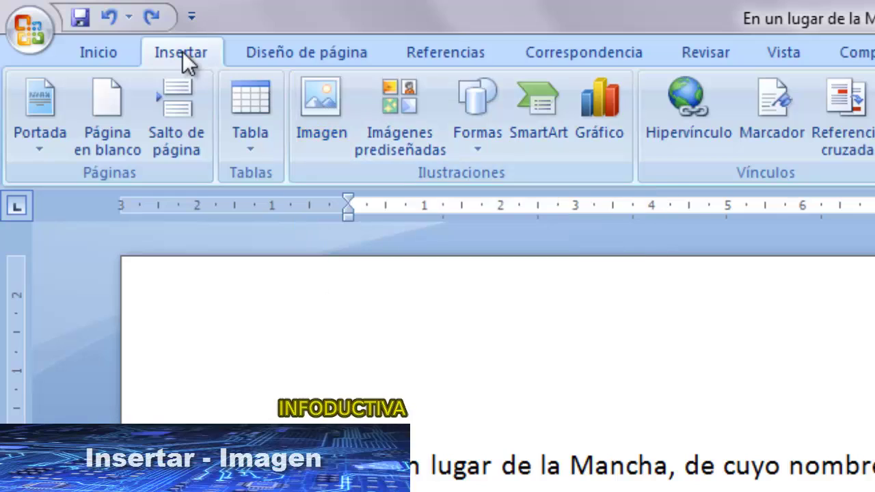
Step: Search the Imágenes library for quijote and insert quijote2.jpg at the start of the document
click(306, 112)
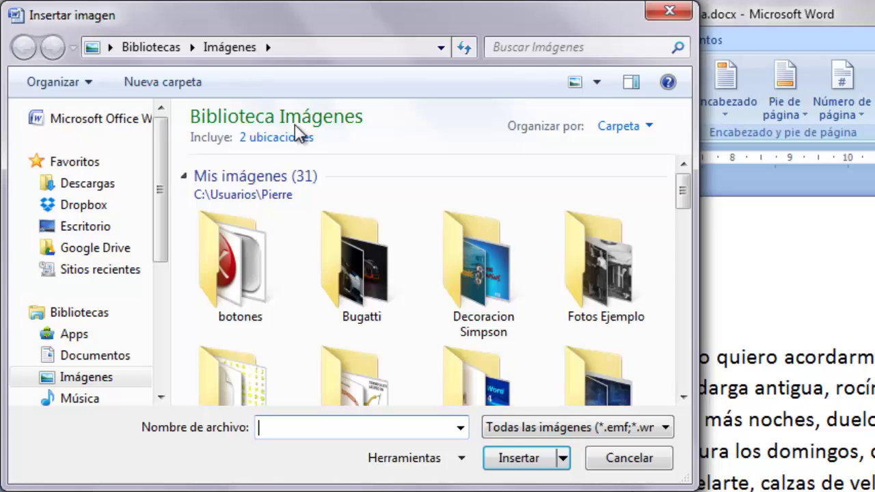
click(535, 49)
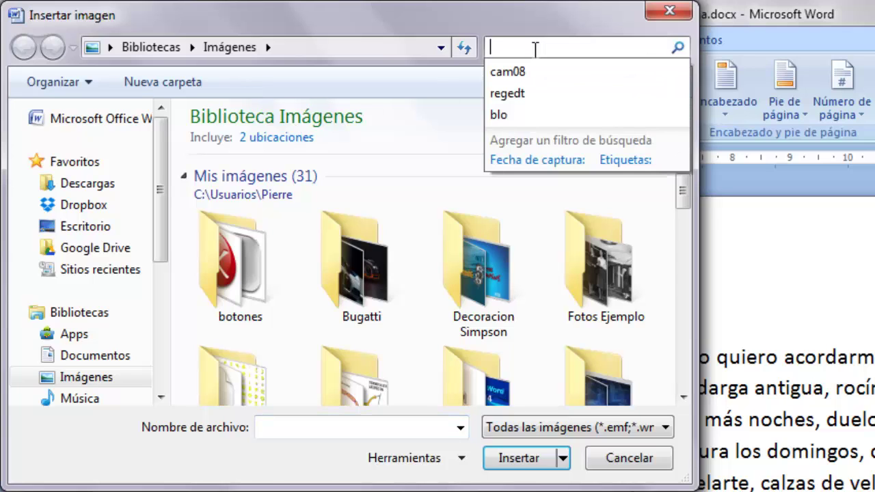
text(quijote)
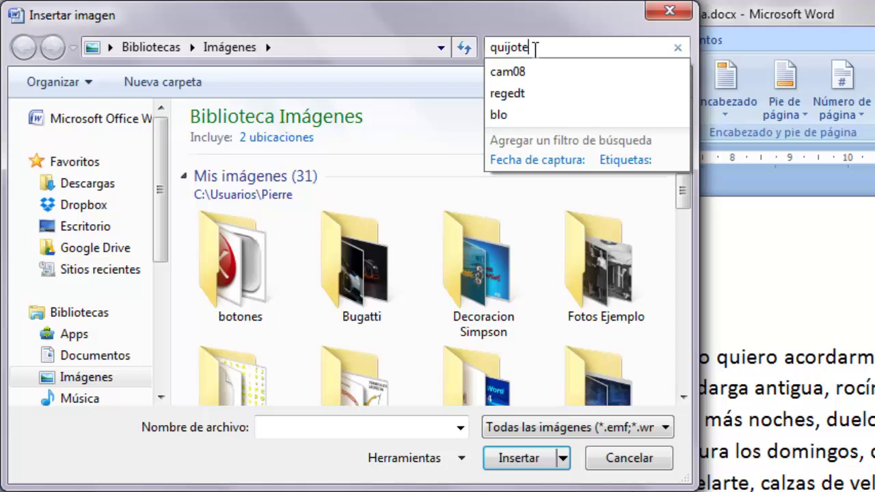
key(Return)
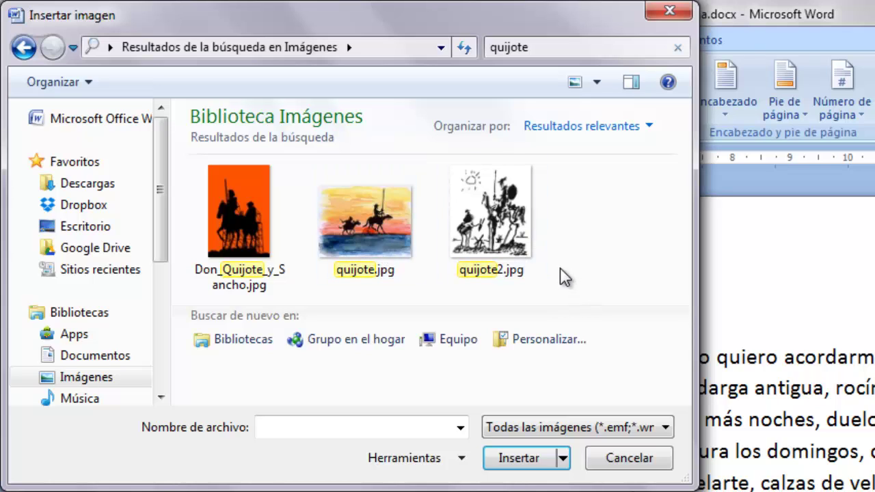
click(502, 218)
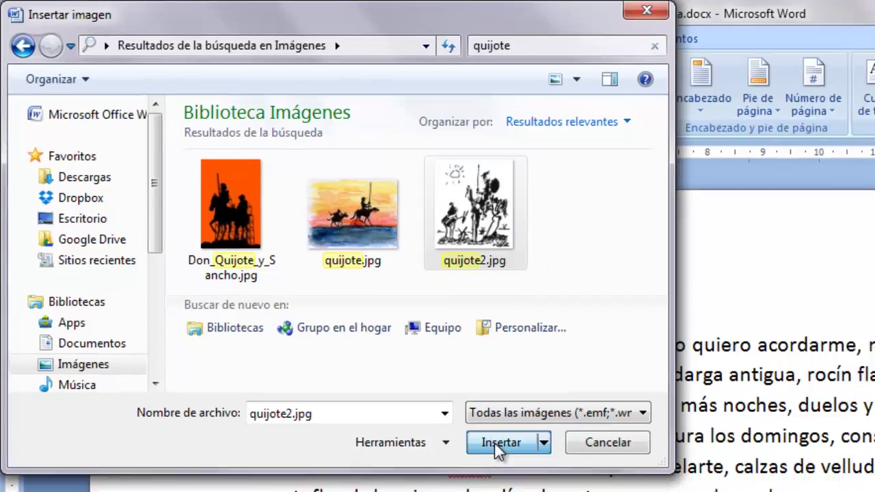
click(500, 446)
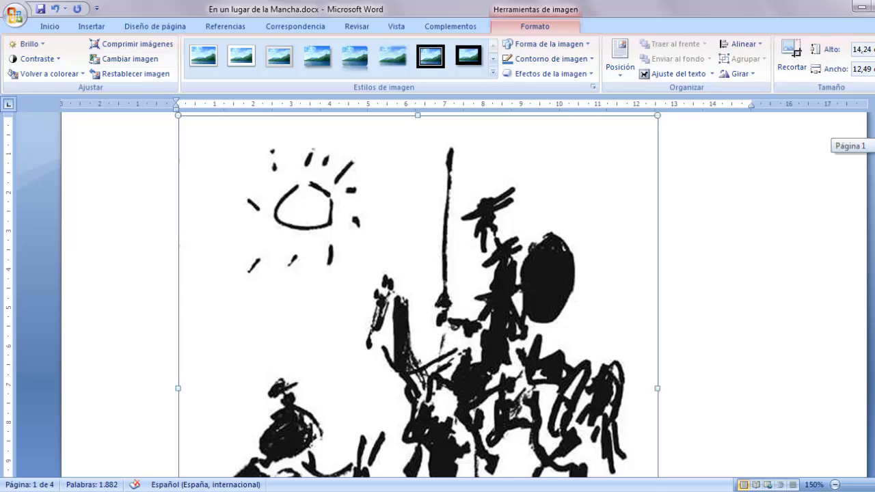
Step: Look over the inserted full-size sketch, deselect it by placing the cursor in the opening sentence, and select it again
scroll(767, 309, down, 5)
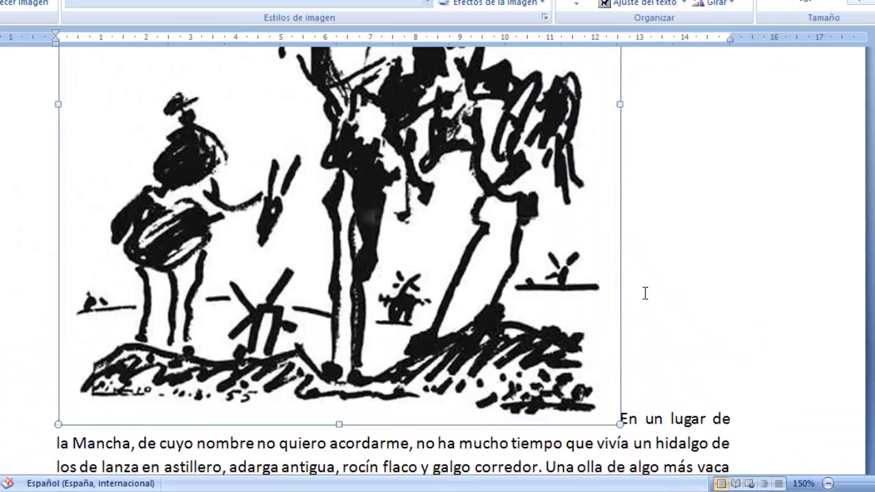
scroll(565, 224, up, 8)
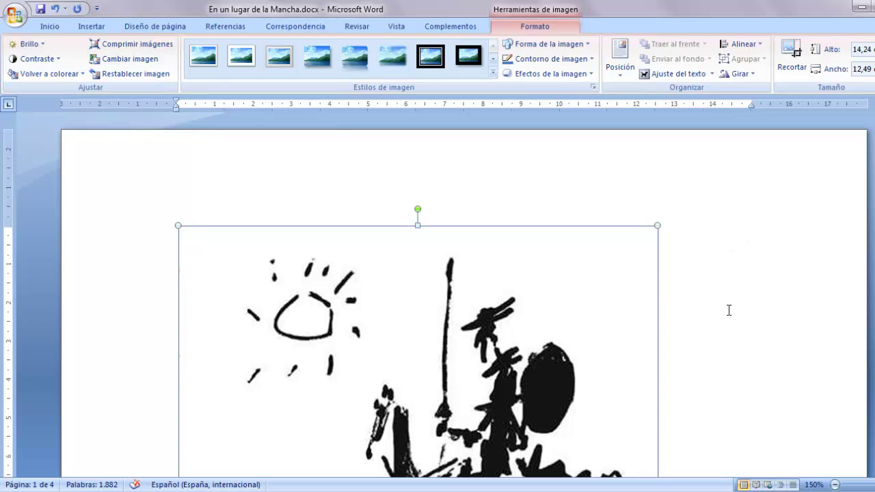
scroll(728, 310, down, 10)
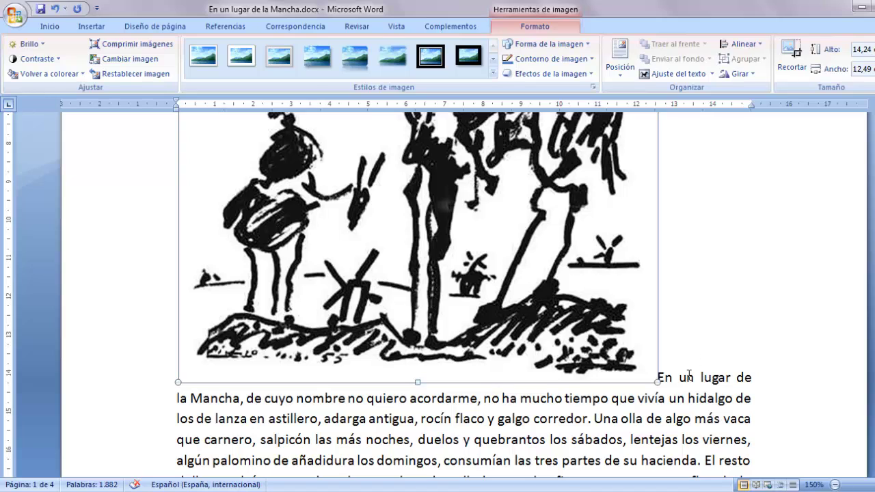
click(688, 375)
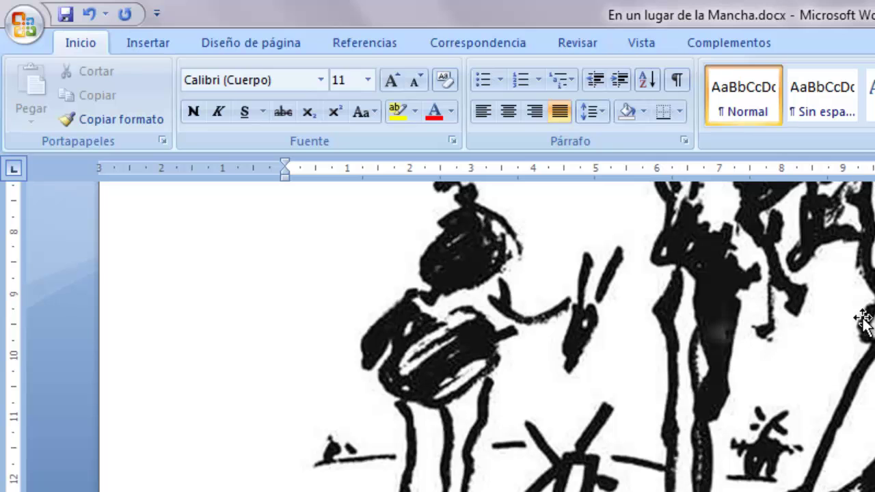
click(755, 391)
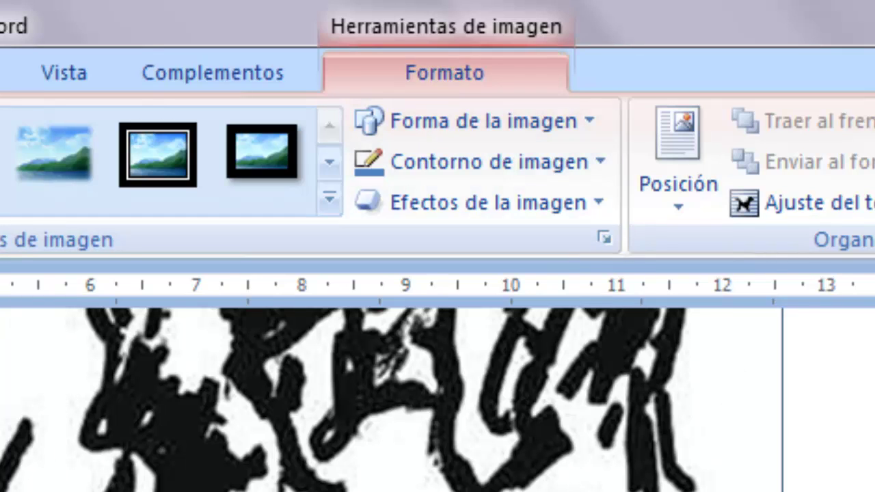
Step: Shrink the ink sketch proportionally to about 3,18 cm high and 2,79 cm wide
scroll(437, 400, up, 10)
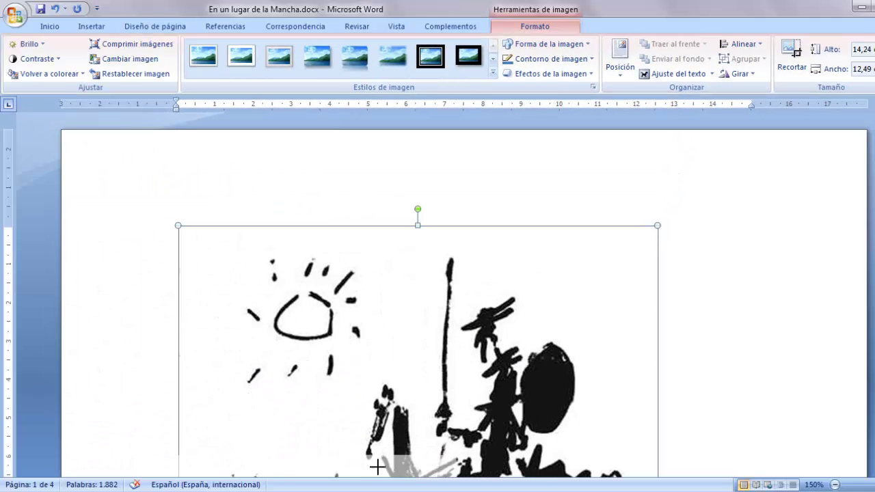
scroll(369, 472, down, 2)
scroll(339, 477, down, 2)
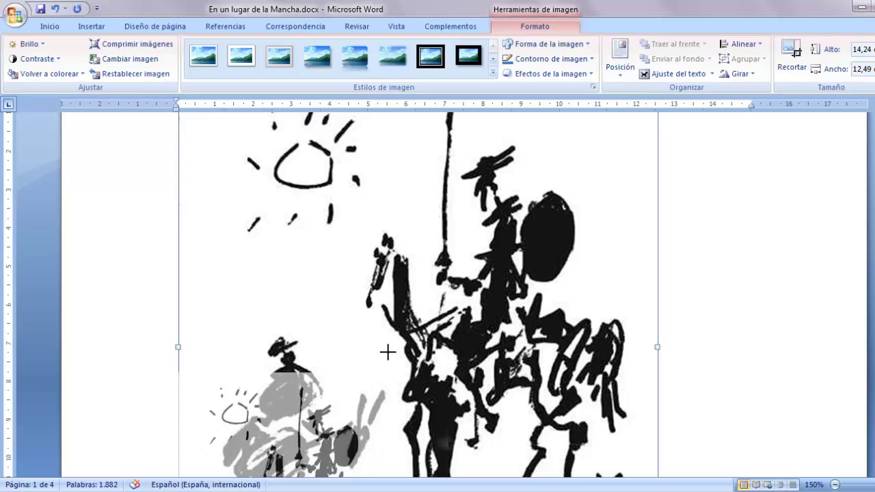
drag(362, 368, 464, 400)
scroll(540, 300, up, 1)
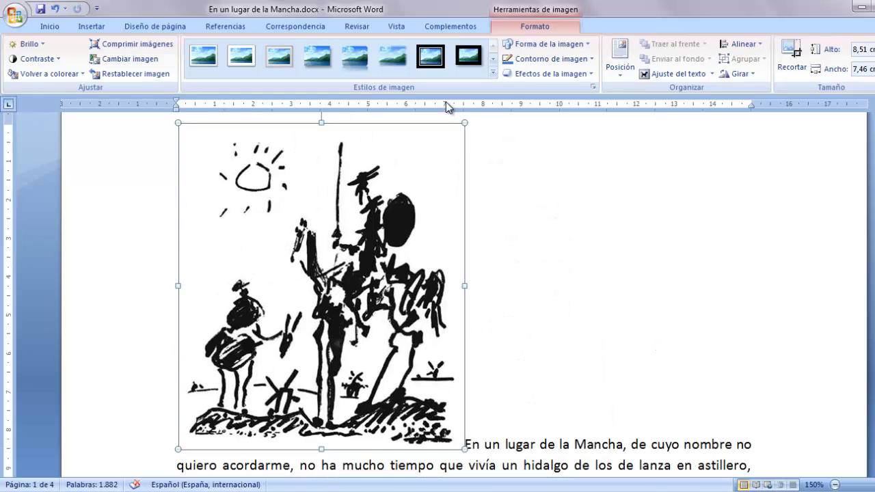
drag(464, 123, 274, 328)
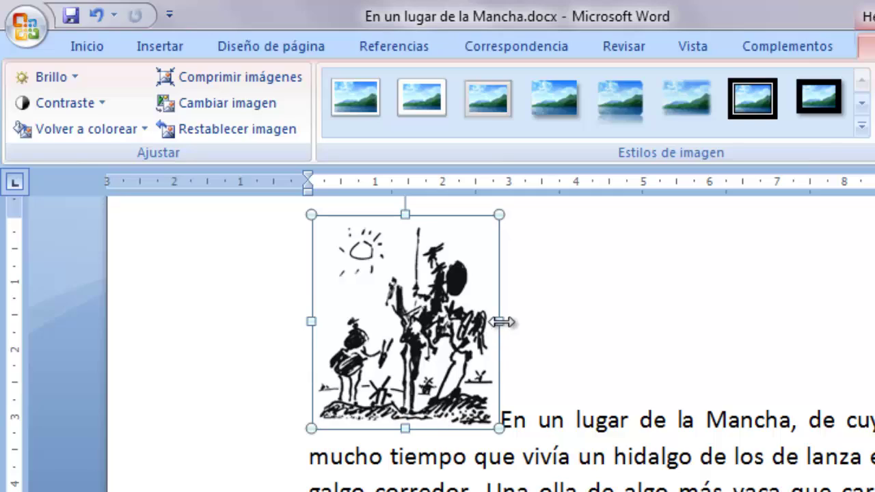
Step: Stretch only the width of the ink sketch to about 10 cm and undo the distortion
drag(501, 319, 874, 334)
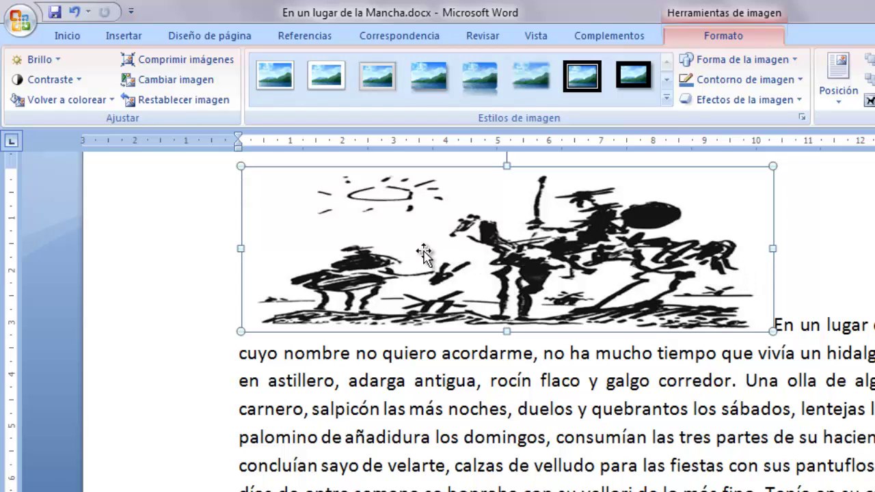
click(76, 13)
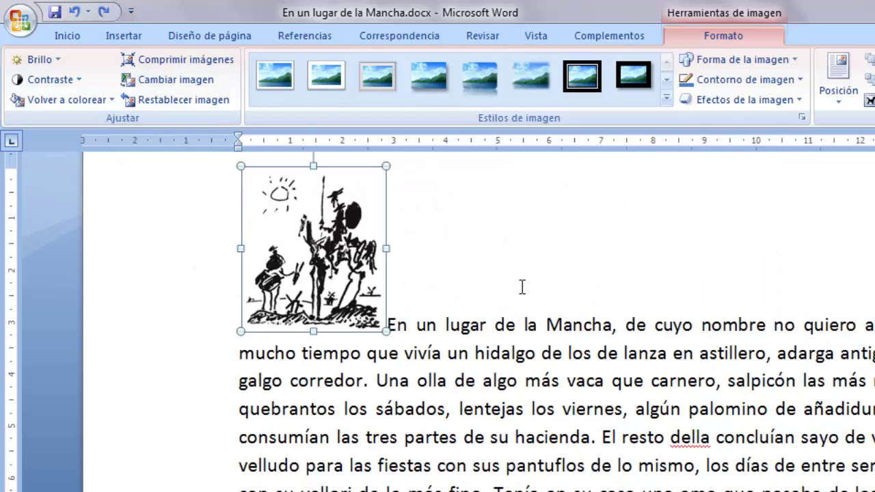
Step: Rotate the ink sketch freely in both directions and bring it back upright
scroll(522, 287, up, 3)
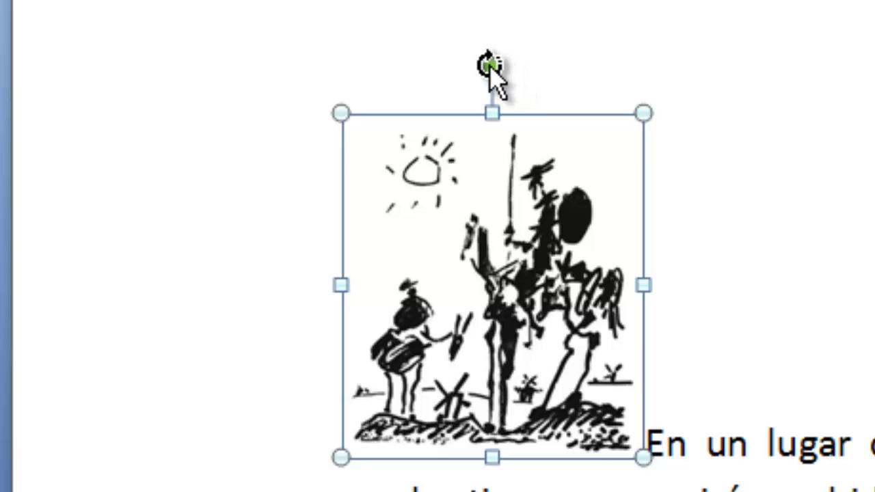
drag(489, 67, 583, 113)
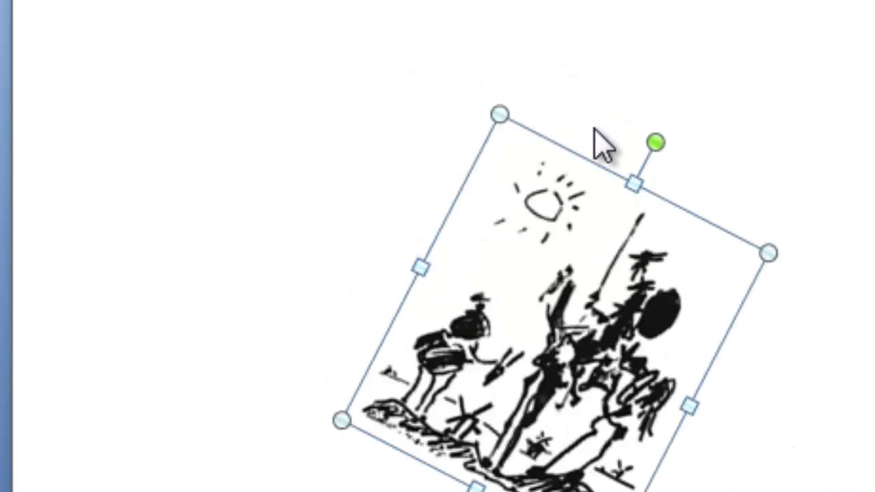
drag(654, 141, 407, 147)
drag(310, 118, 401, 120)
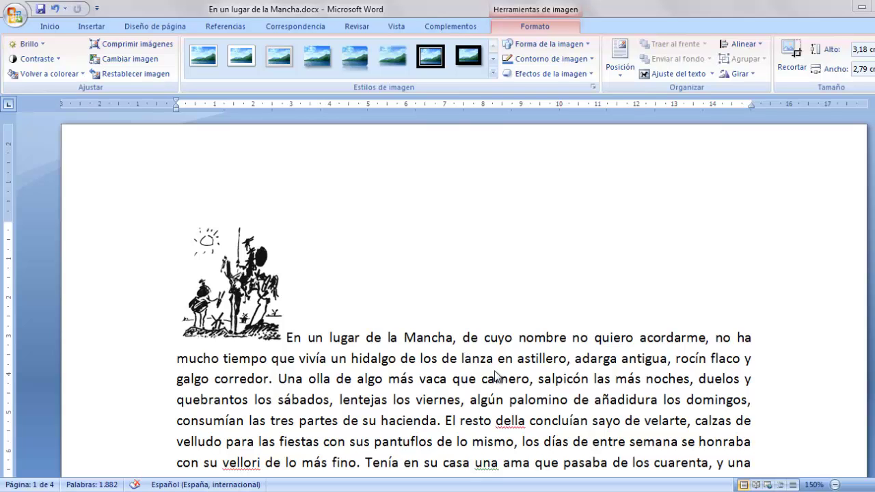
Step: Insert quijote.jpg from the Imágenes library before the paragraph starting "Es, pues, de saber", finding it with the search quijote
scroll(473, 359, down, 4)
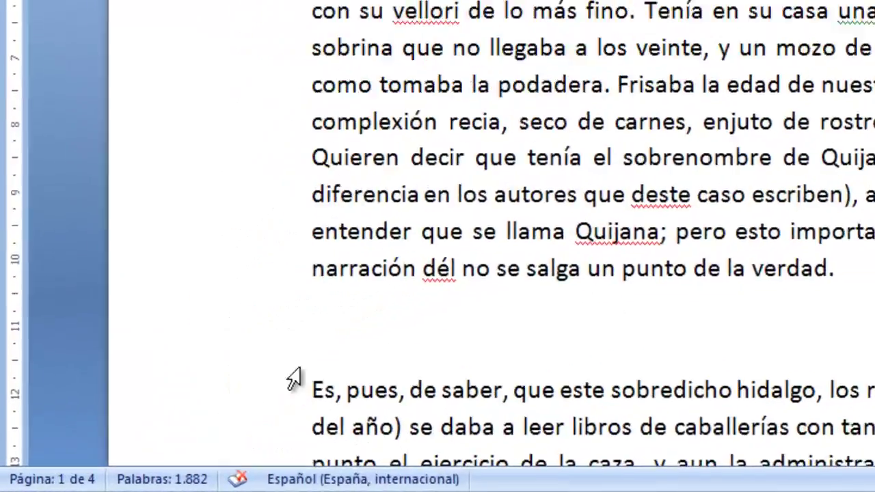
click(177, 434)
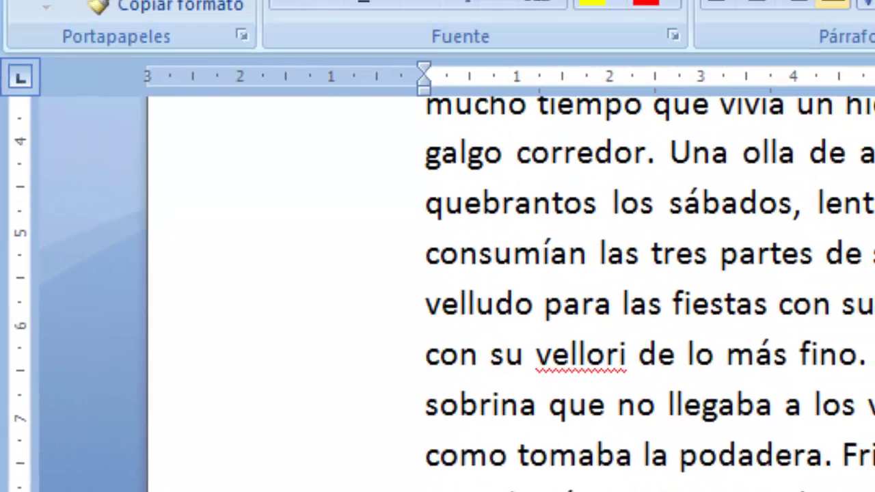
click(224, 65)
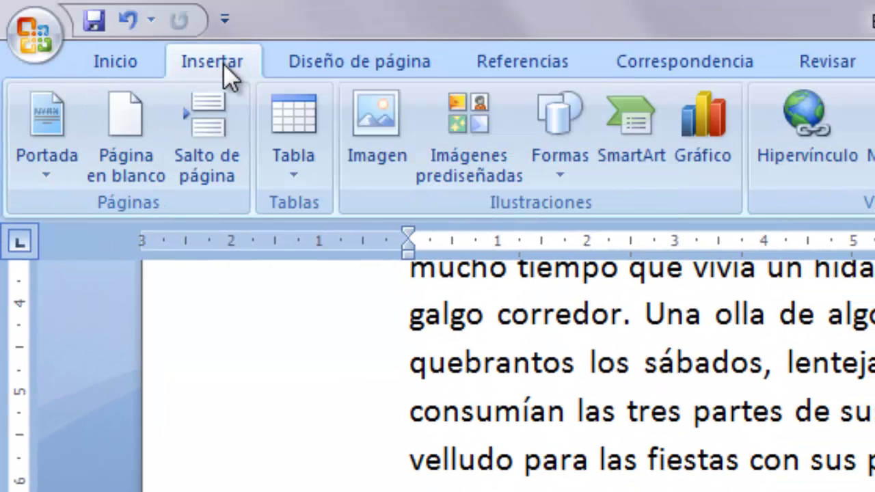
click(398, 134)
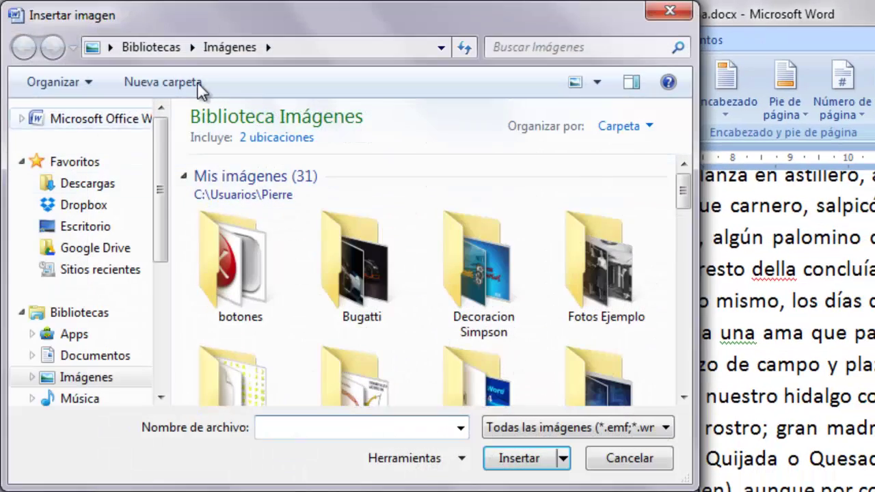
click(530, 46)
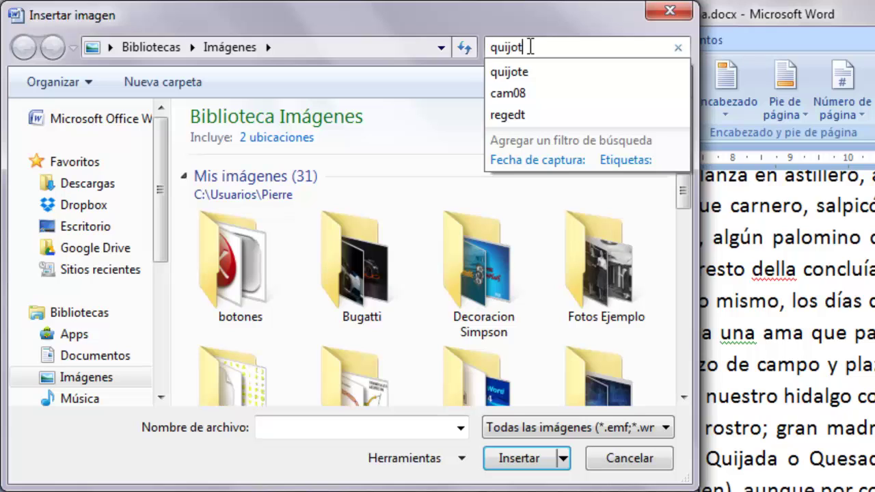
key(Return)
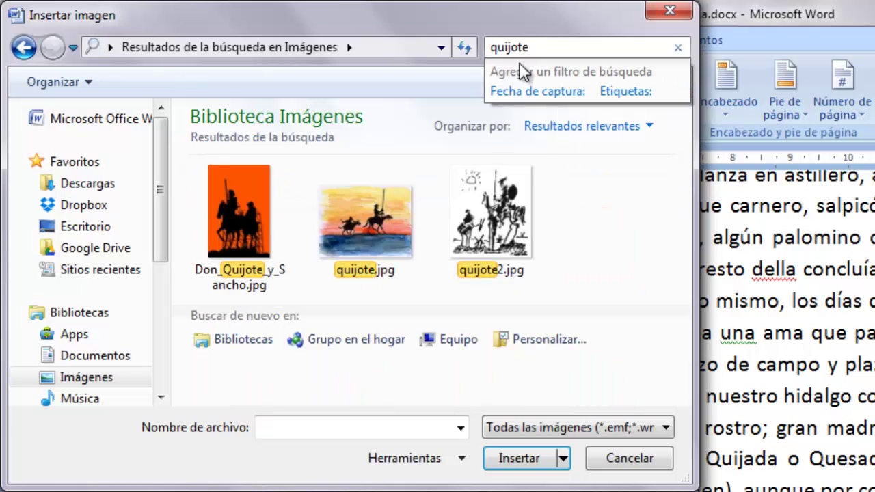
click(339, 222)
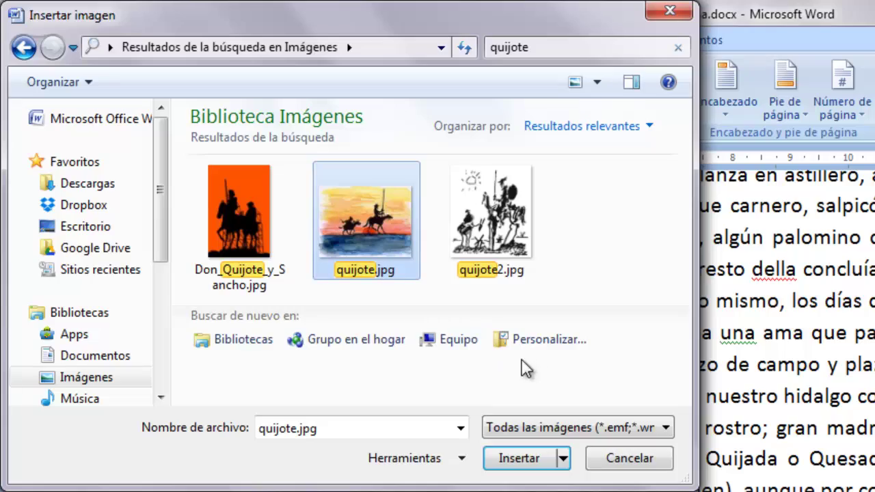
click(518, 459)
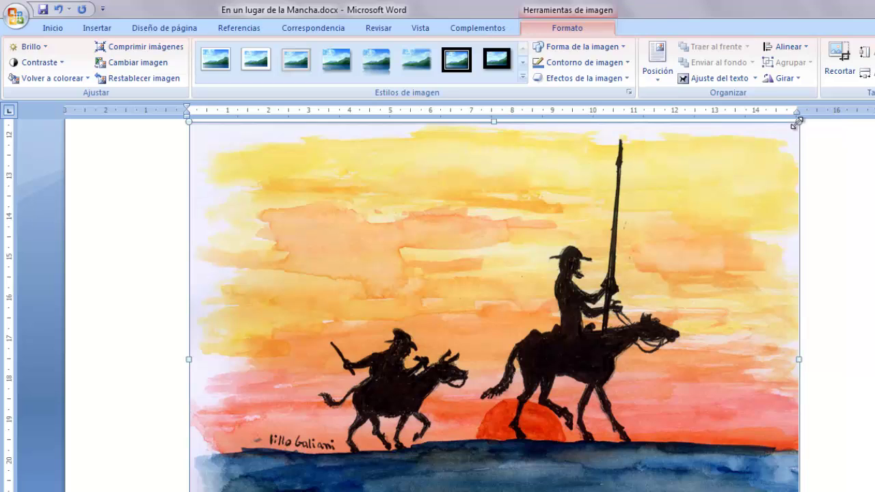
Step: Shrink the sunset watercolour proportionally to about 6 cm wide
drag(796, 123, 375, 408)
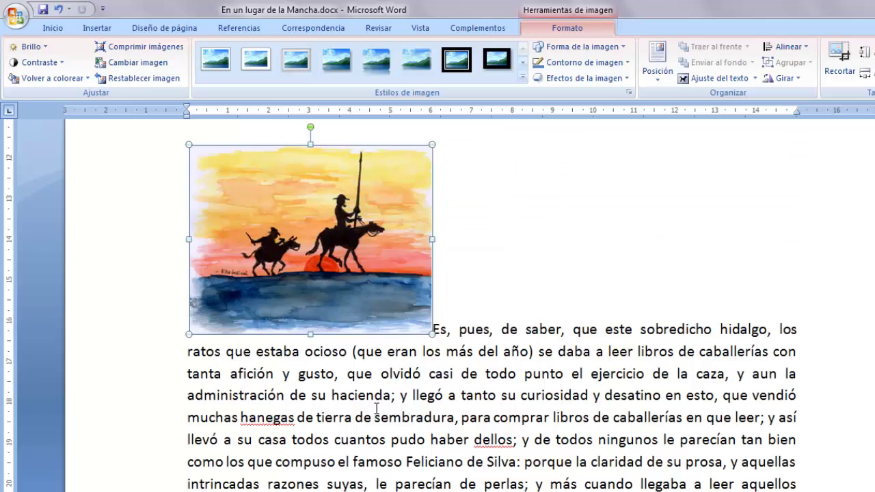
scroll(423, 378, up, 3)
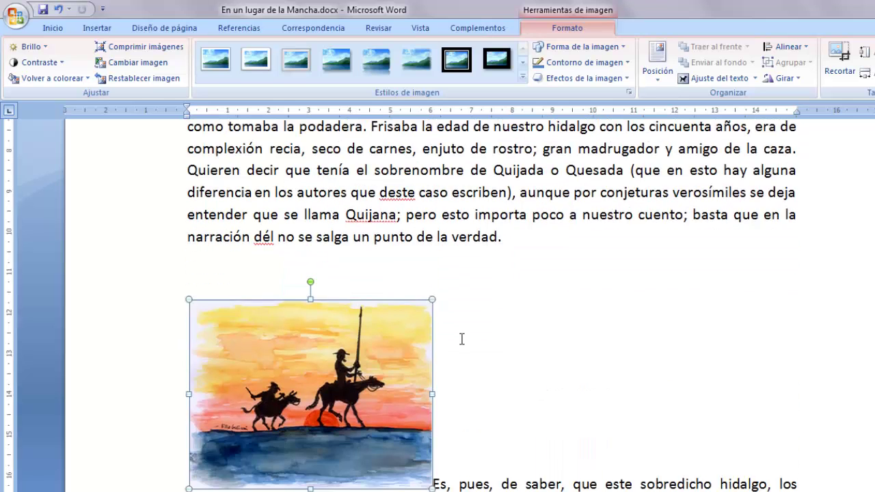
scroll(461, 338, down, 2)
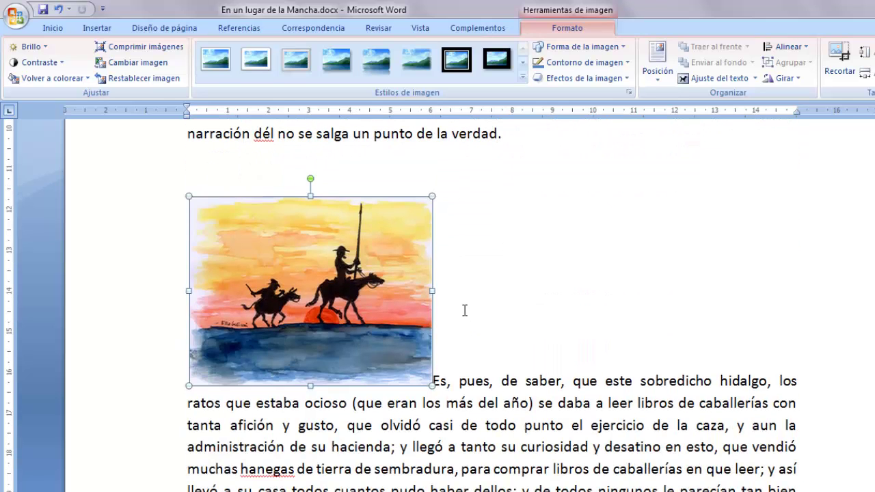
Step: Select the ink sketch at the start of the document, deselect it, and reselect it for picture formatting
scroll(468, 309, up, 10)
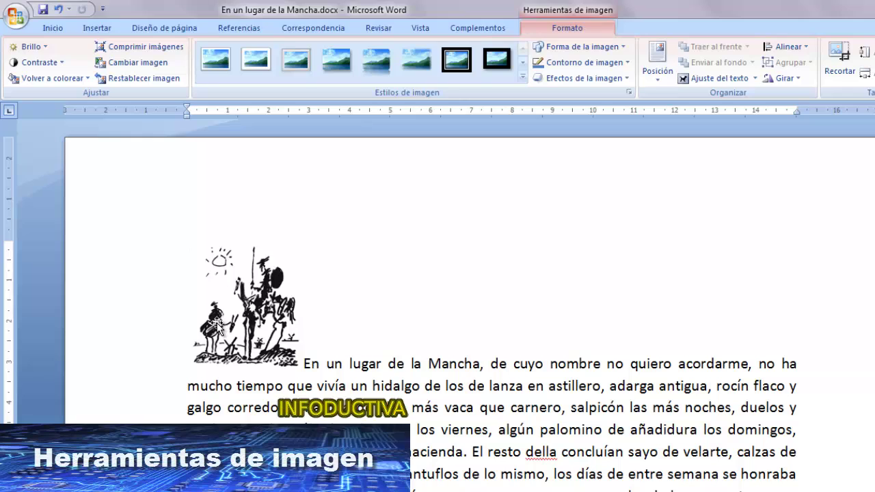
click(235, 305)
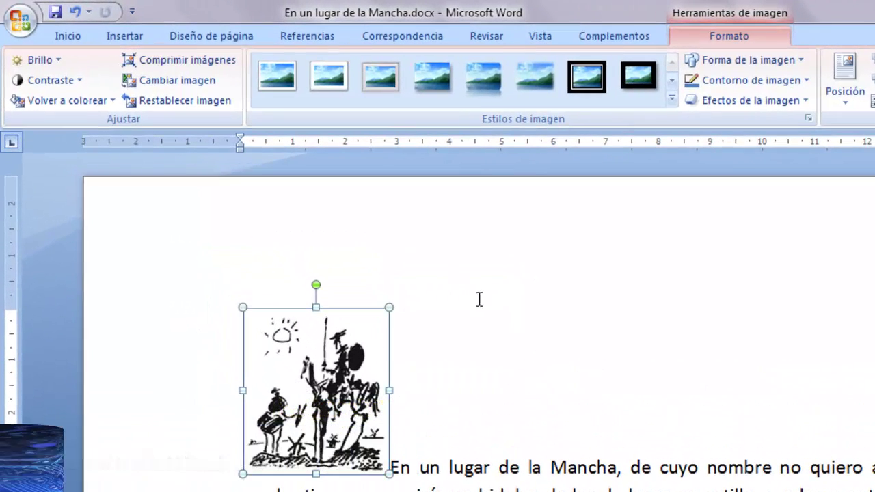
click(557, 488)
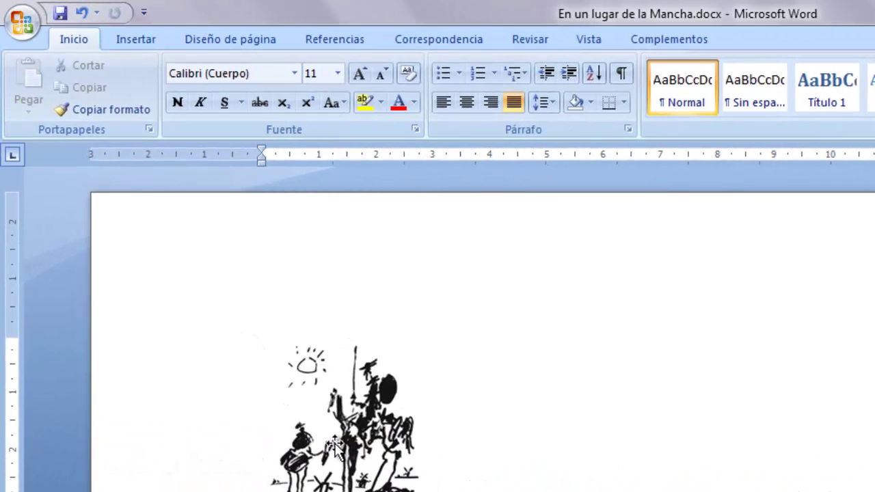
click(335, 445)
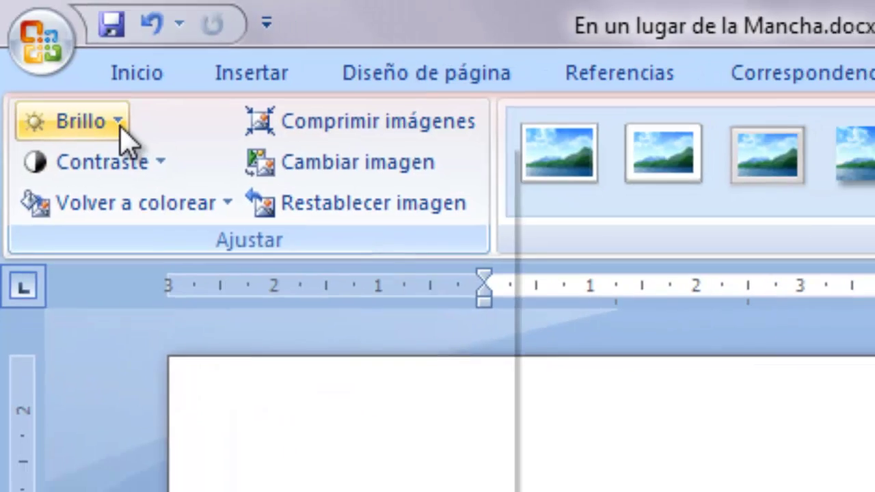
Step: Set the ink sketch's brightness to 0 % (normal) and its contrast to +30 %
click(133, 139)
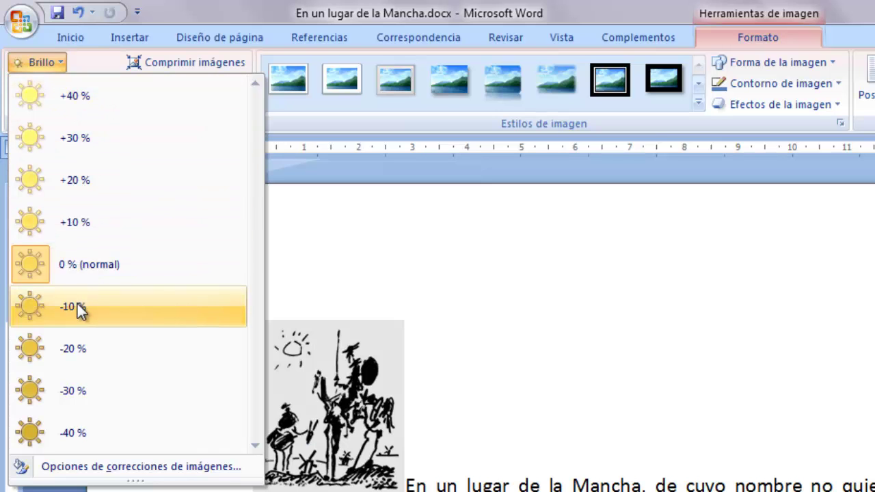
click(80, 270)
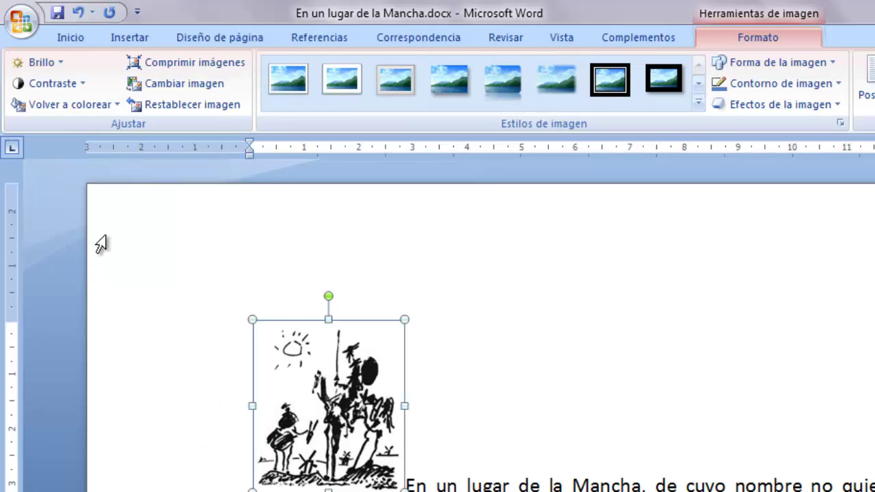
click(80, 83)
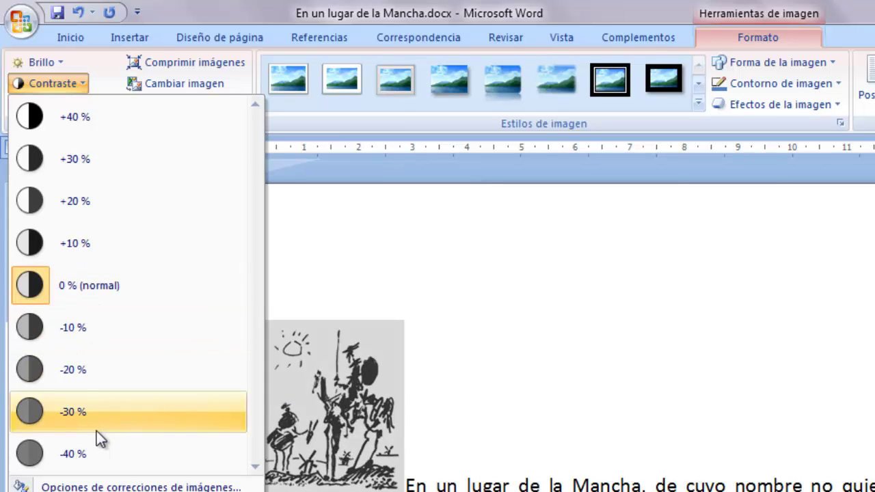
click(87, 164)
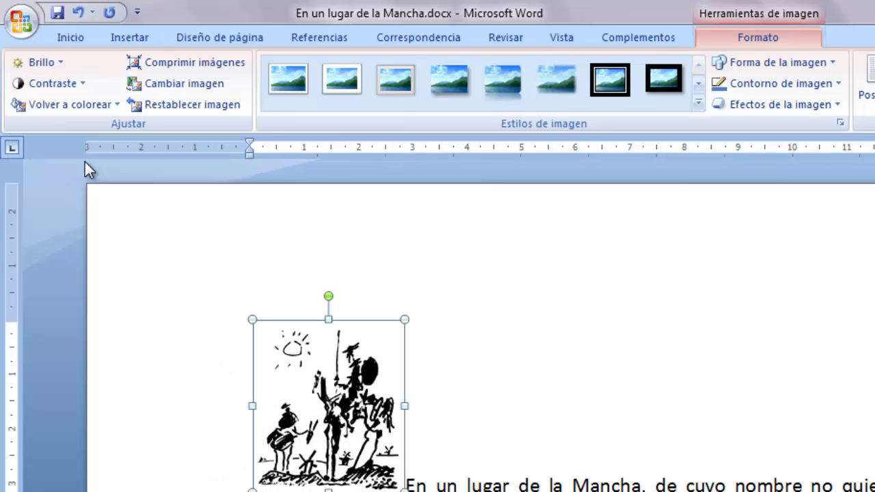
Step: Try recolouring the ink sketch with the orange dark variation, and return it to no recolouring
click(112, 104)
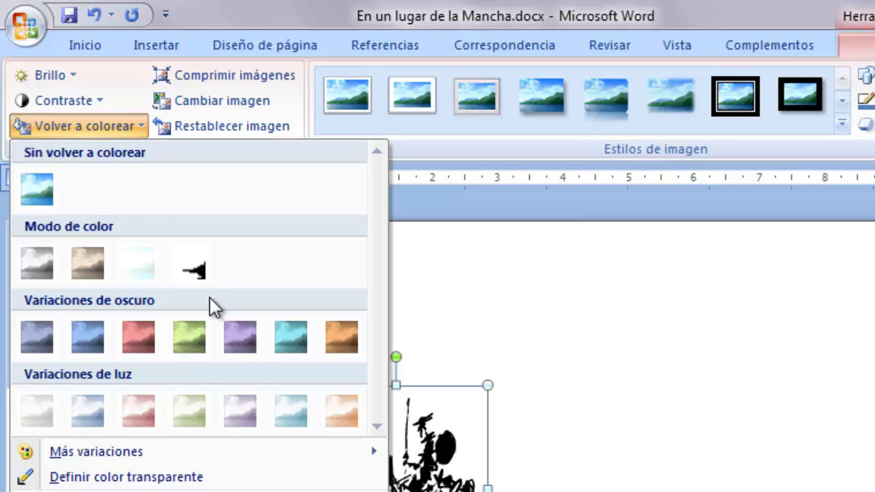
click(342, 337)
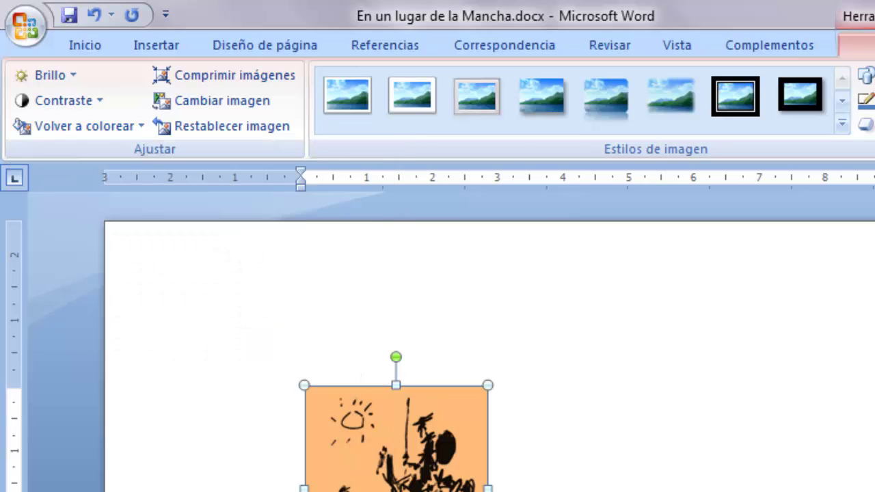
click(71, 129)
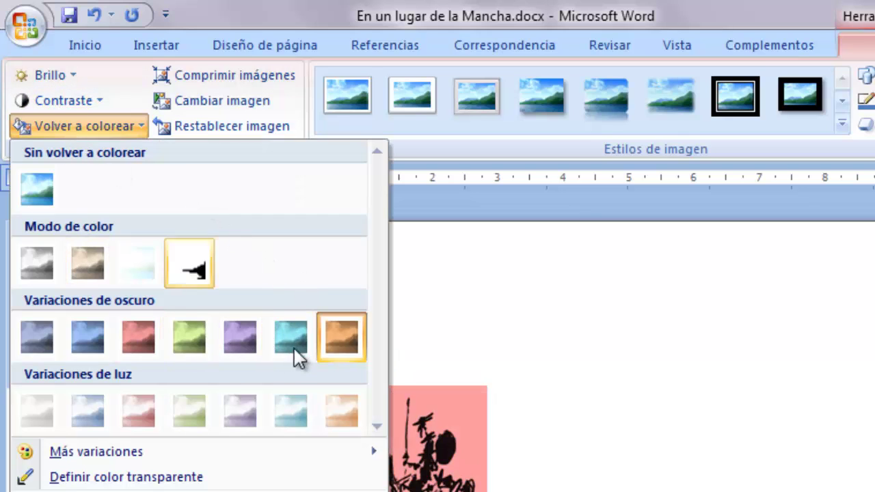
click(354, 347)
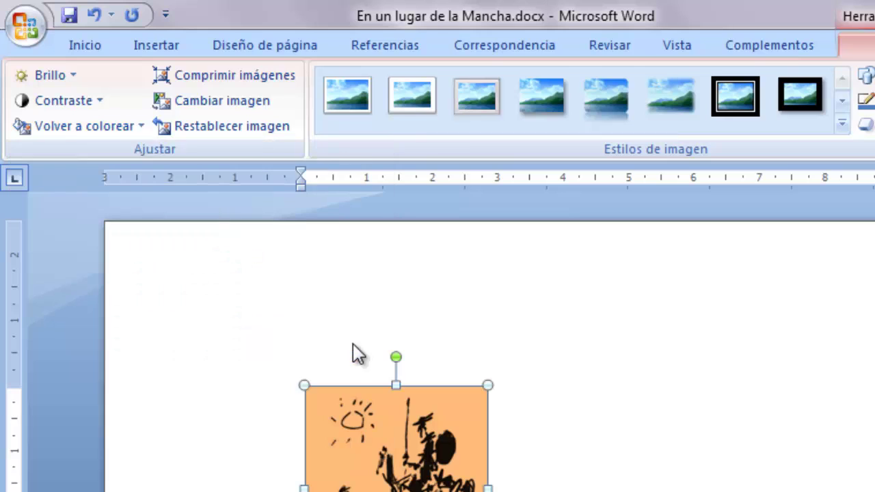
click(103, 127)
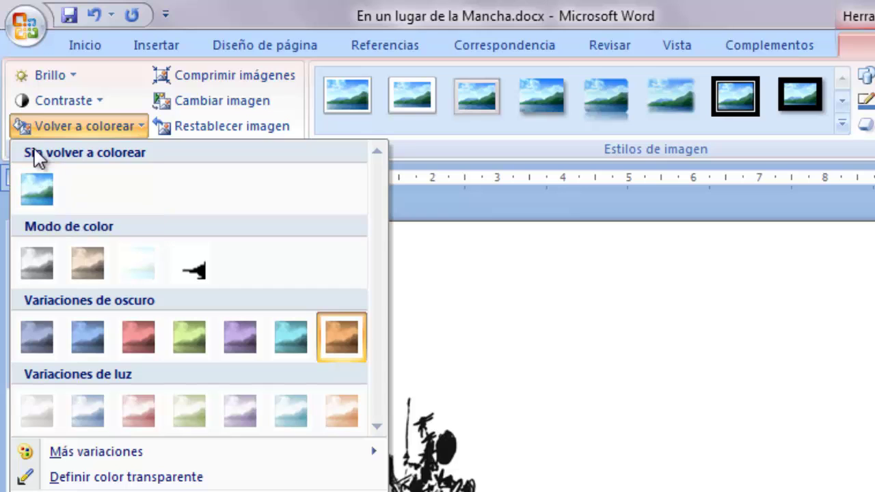
click(39, 188)
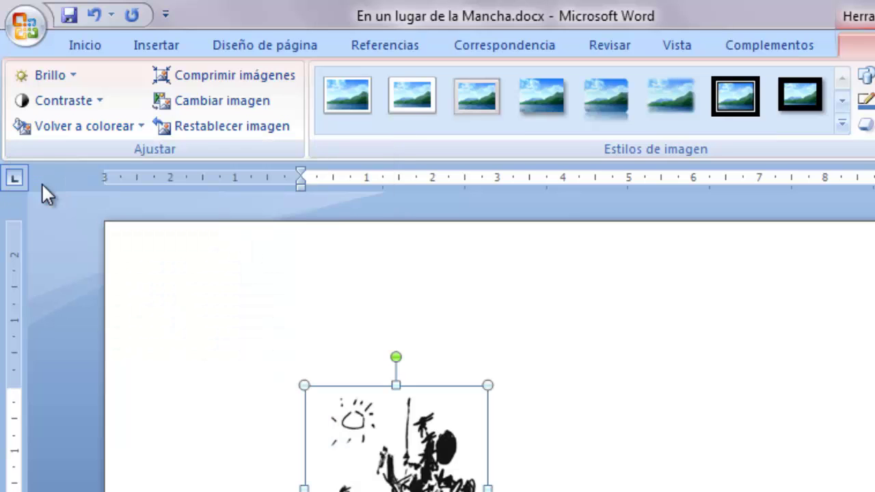
Step: Recolour the ink sketch with the orange light variation and keep the picture selected
click(78, 124)
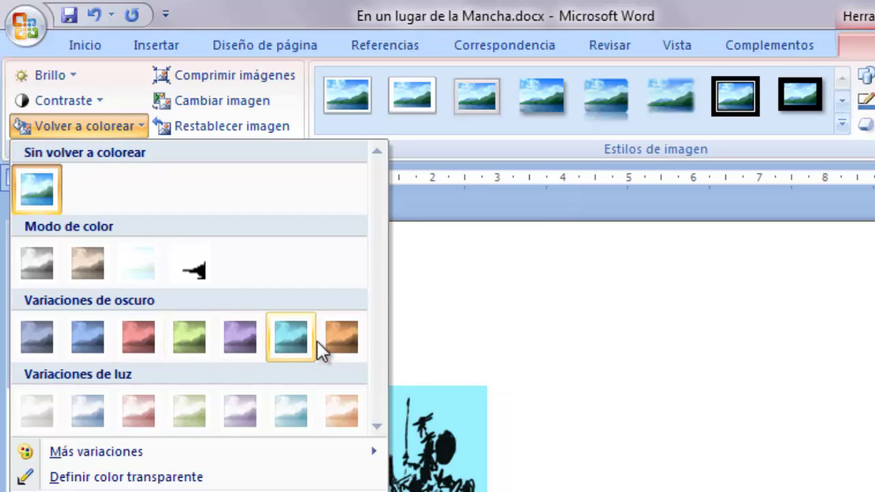
click(345, 414)
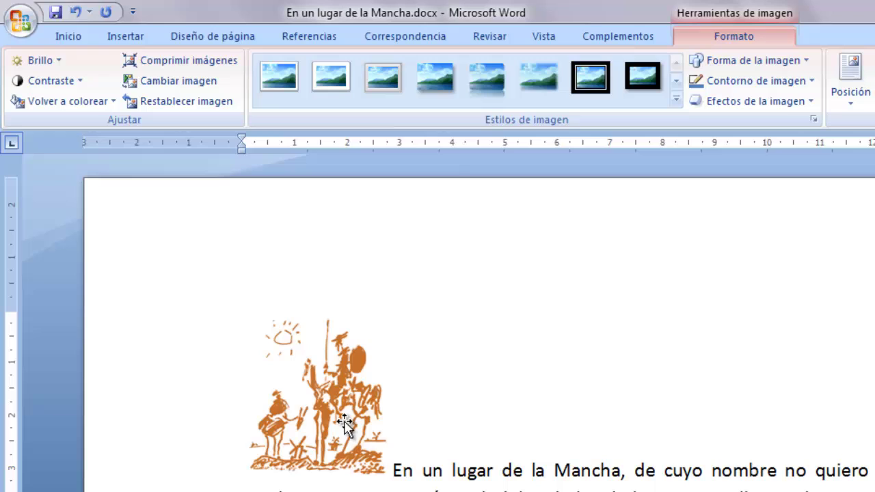
click(344, 423)
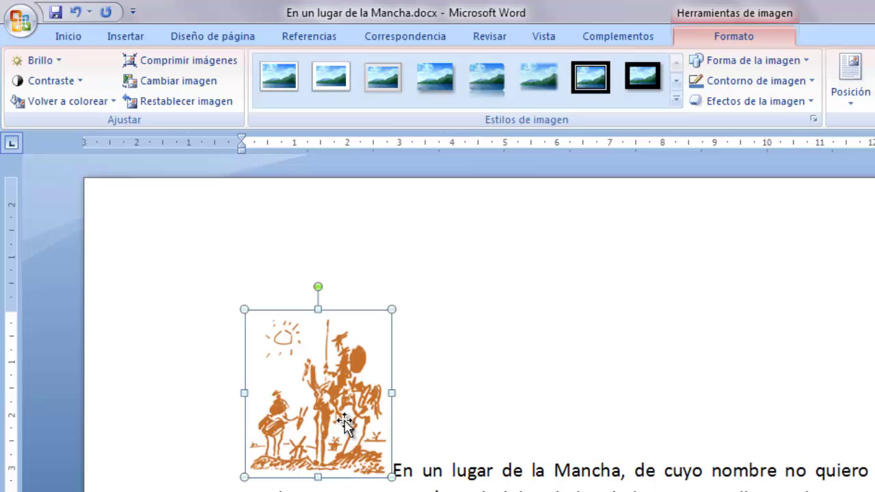
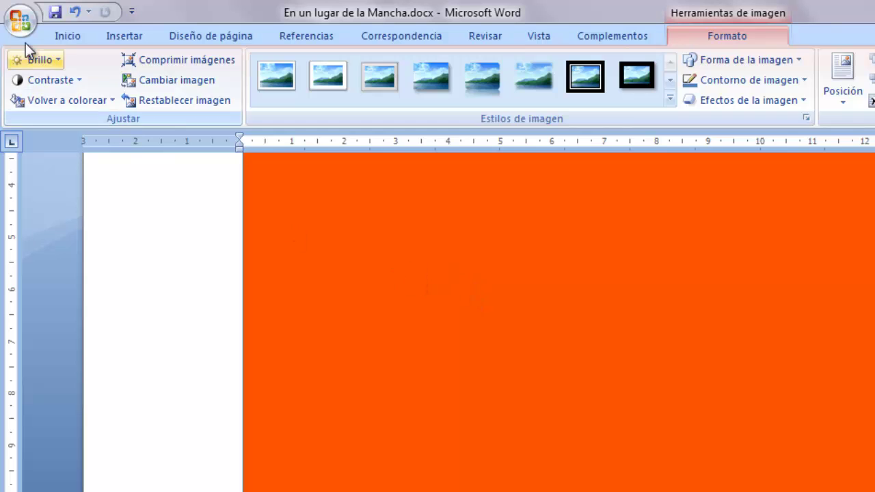
Step: Undo the last two picture changes to bring back the orange ink sketch in place of the silhouette image
click(73, 13)
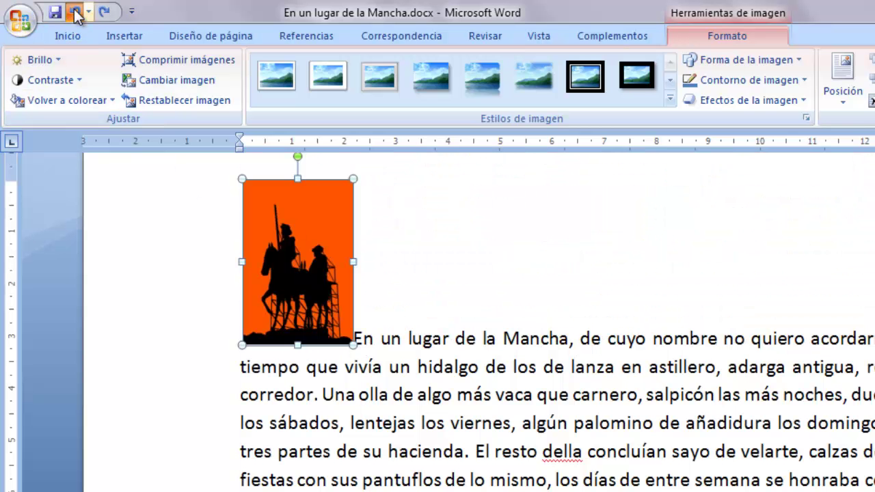
click(75, 12)
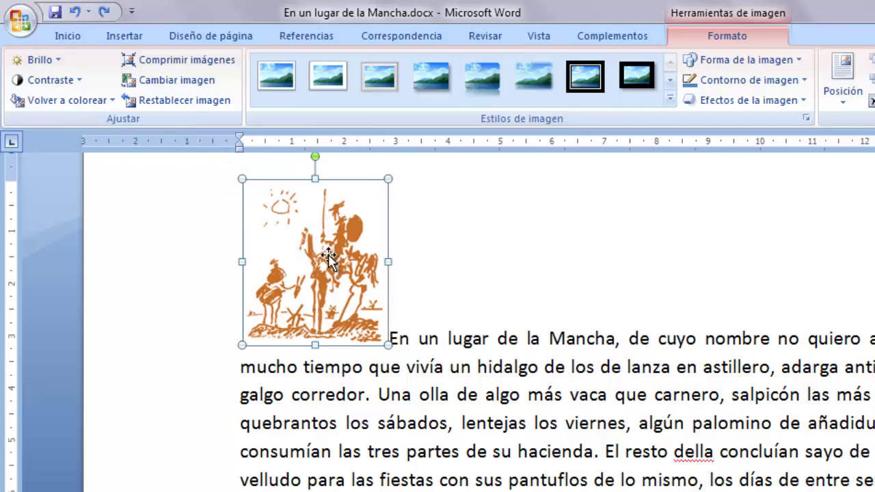
Step: Try resetting the ink sketch to its original formatting, and undo the reset
click(153, 101)
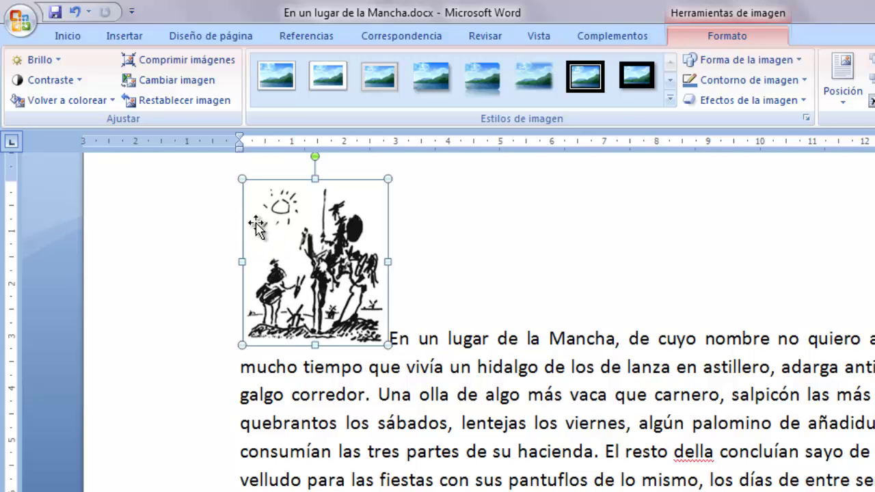
click(75, 12)
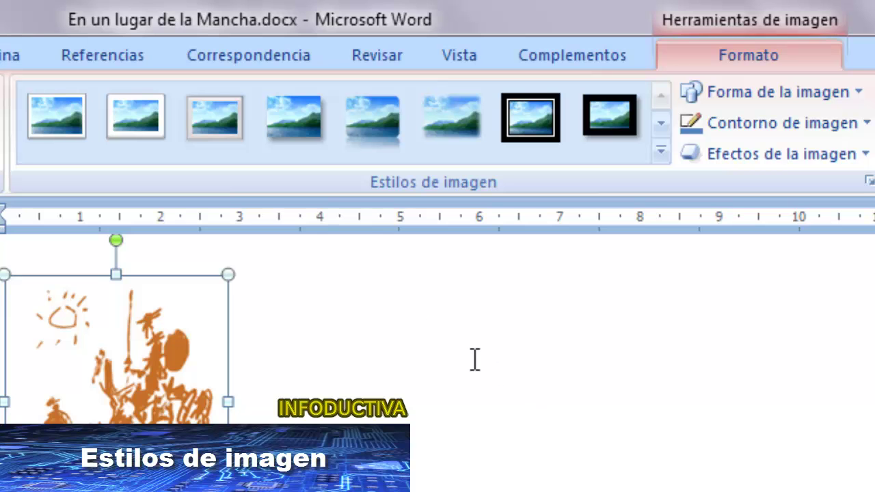
Step: Try the bevelled perspective picture style on the ink sketch, deselecting the picture to check it and reselecting it
click(662, 150)
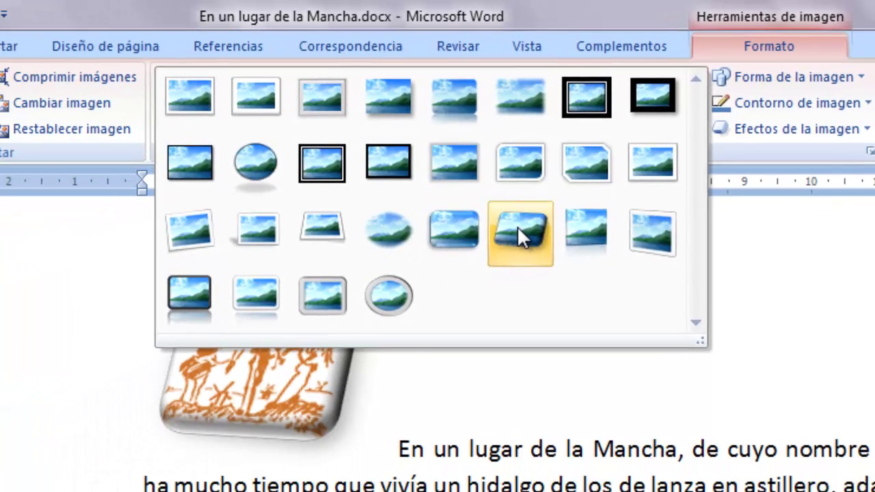
click(516, 226)
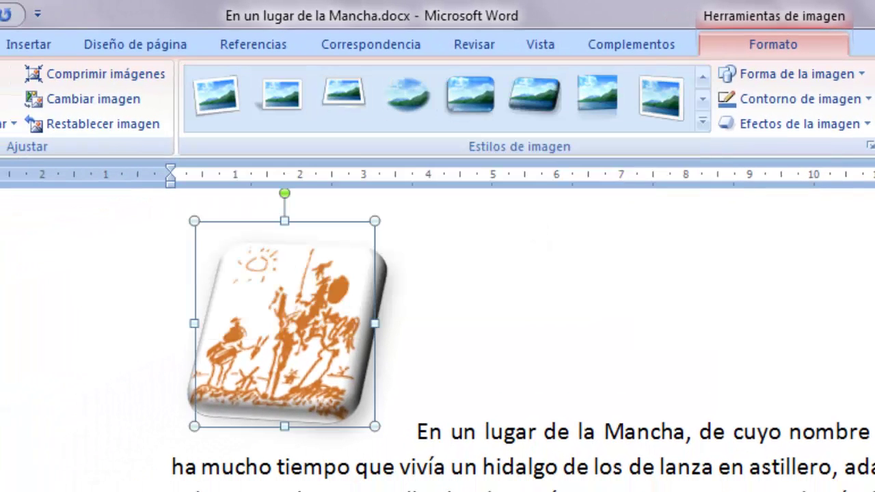
click(519, 437)
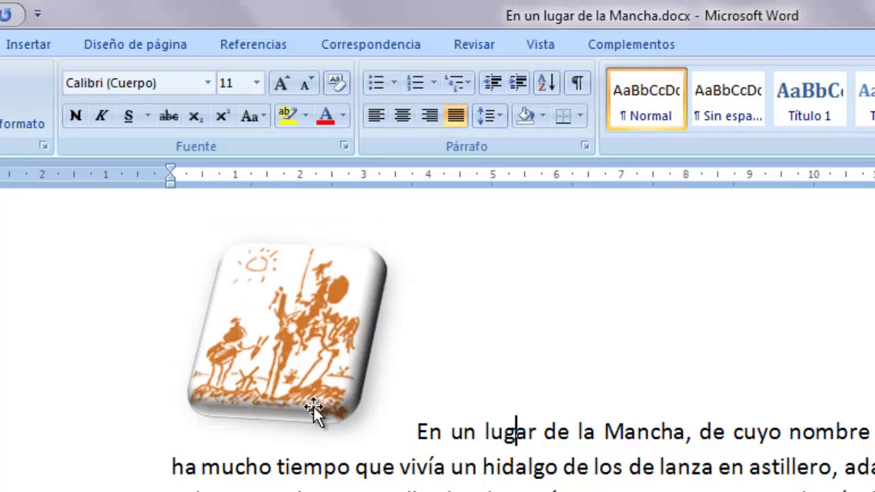
click(300, 367)
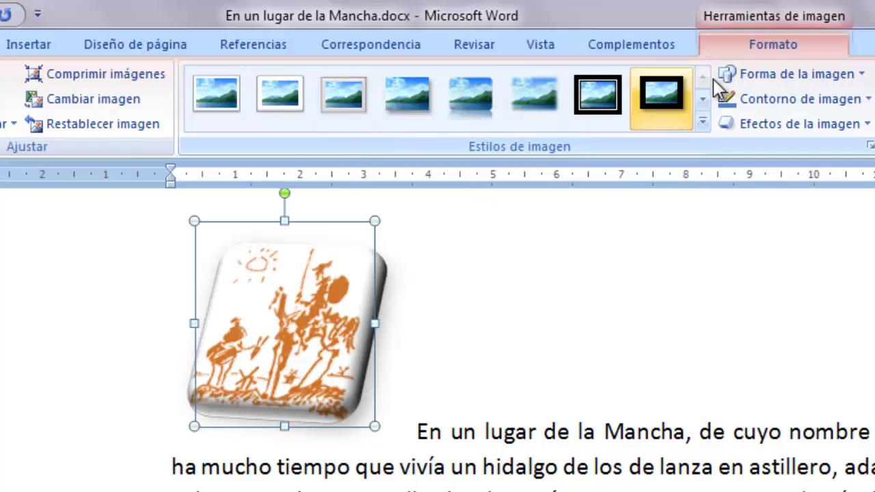
Step: Try the white-framed picture style with a perspective shadow on the ink sketch and deselect the picture
click(701, 124)
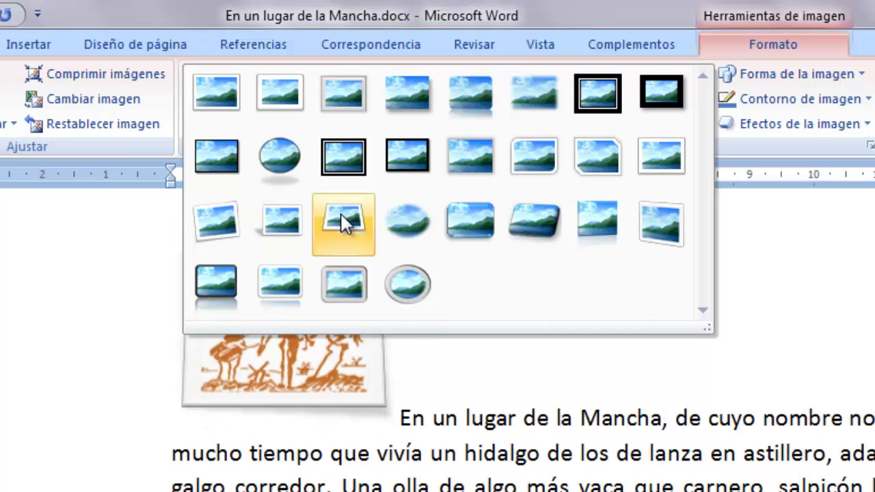
click(281, 217)
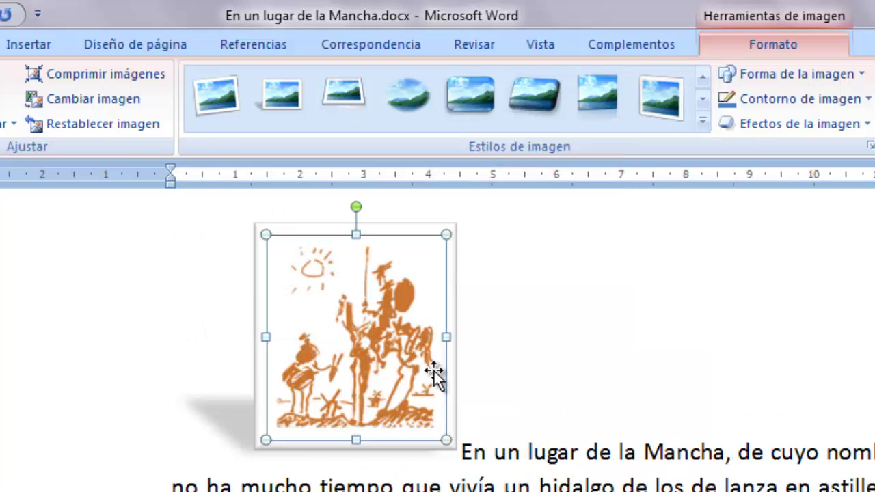
click(600, 458)
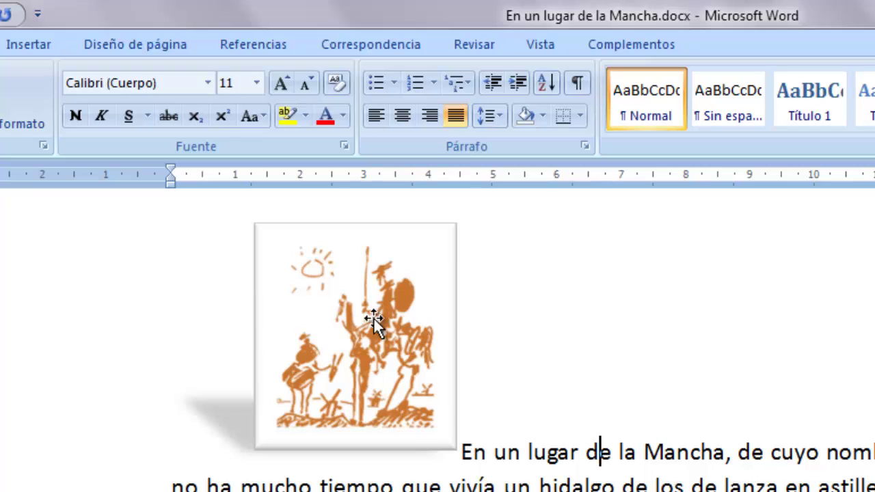
Step: Reselect the ink sketch and bring up its picture formatting options
click(27, 45)
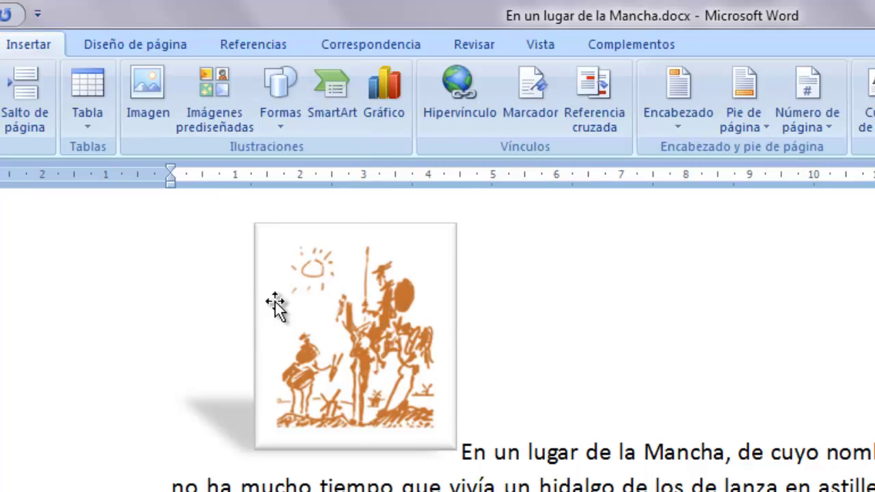
click(333, 357)
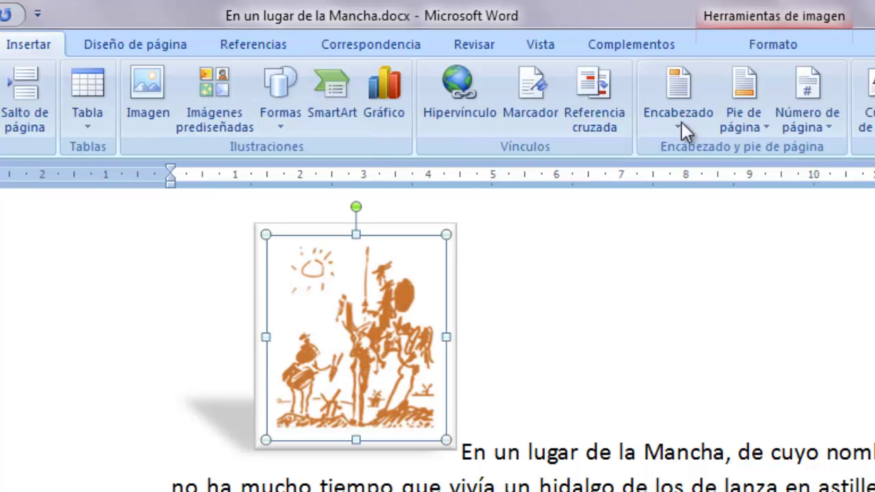
click(804, 39)
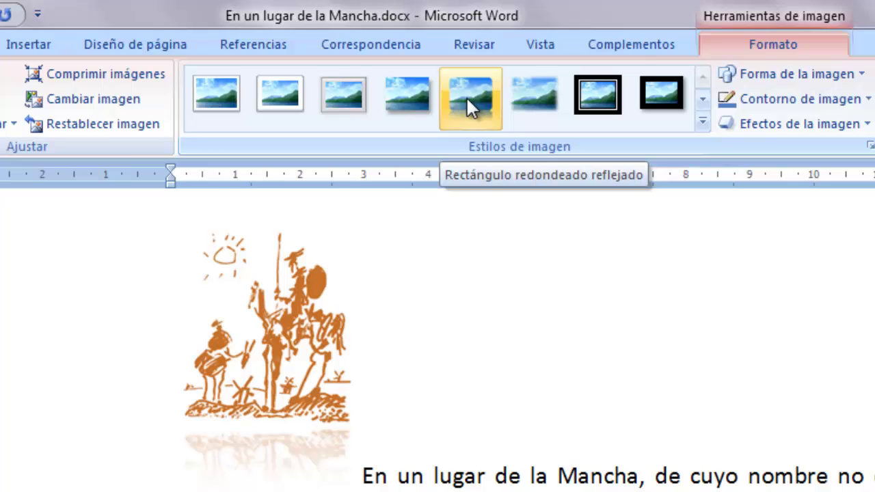
Step: Try the bevelled perspective style again on the ink sketch, followed by the simple white frame style
click(702, 121)
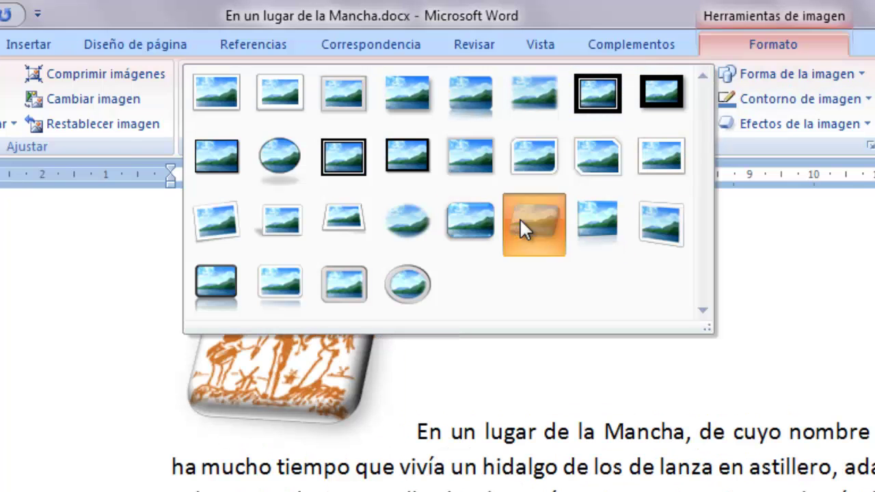
click(521, 224)
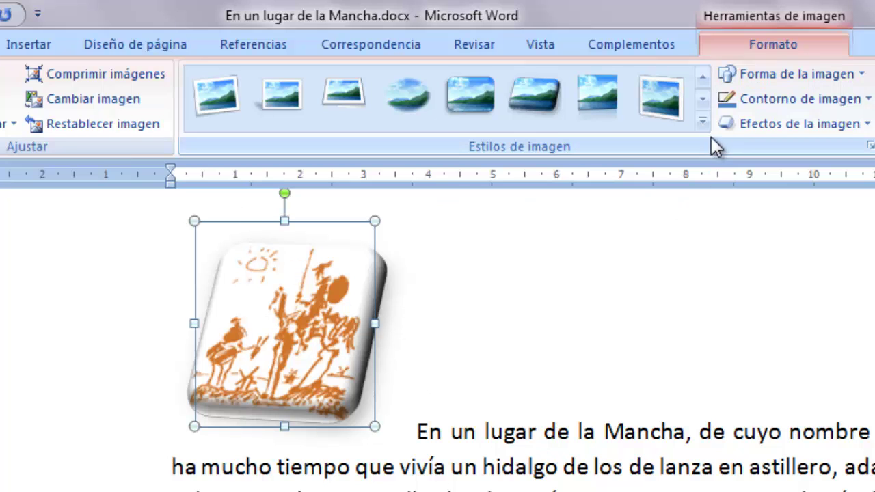
click(702, 121)
click(218, 93)
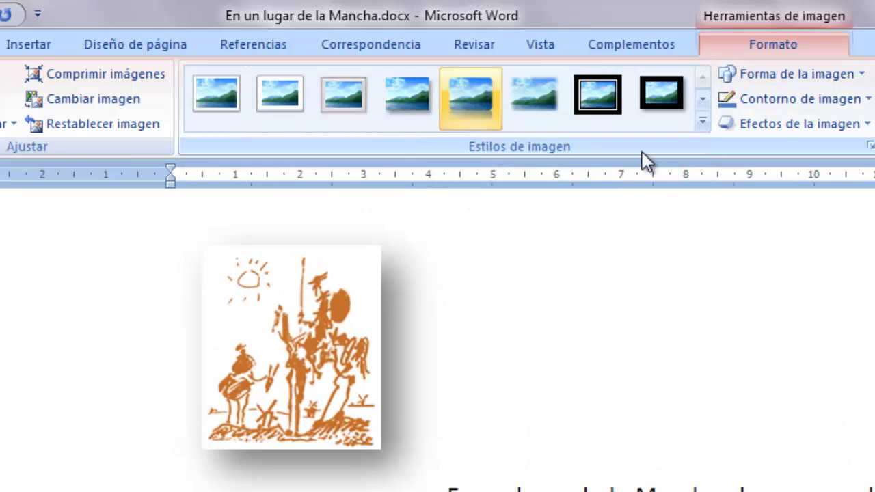
Step: Apply the rotated white frame picture style to the ink sketch and deselect the picture
click(701, 121)
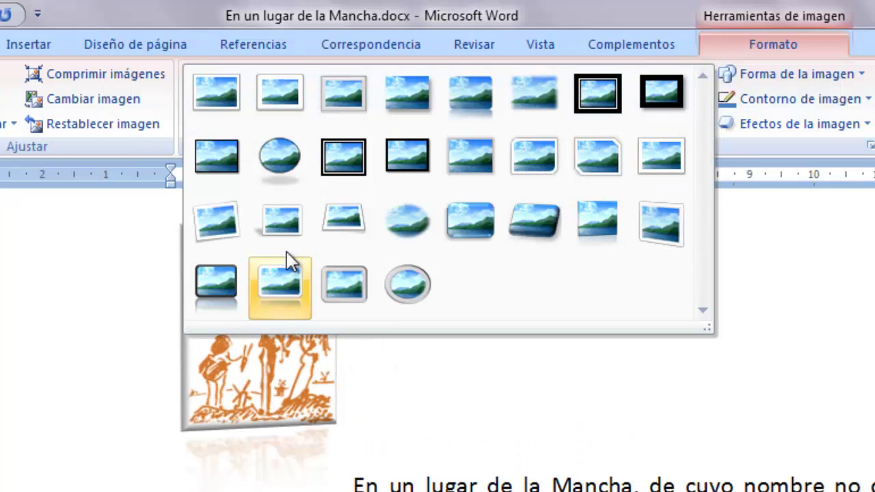
click(213, 205)
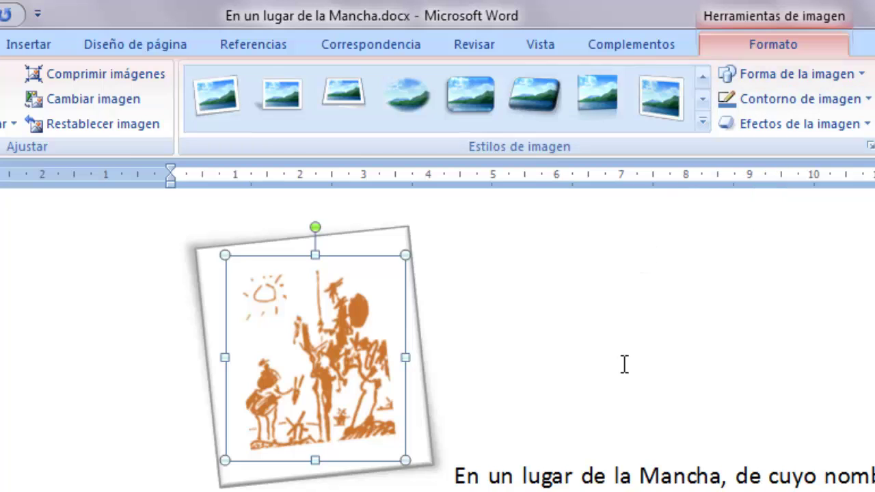
click(646, 458)
Step: Select the ink sketch and replace its rotated frame with the simple white frame picture style
click(367, 373)
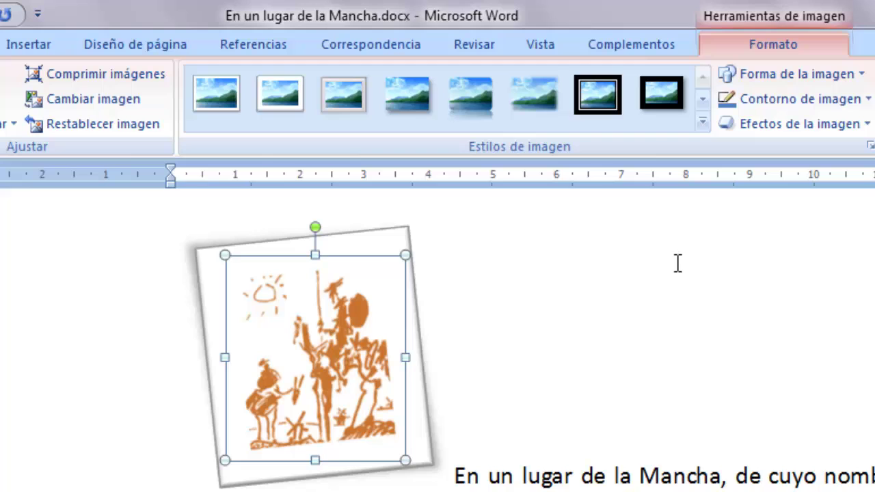
click(700, 122)
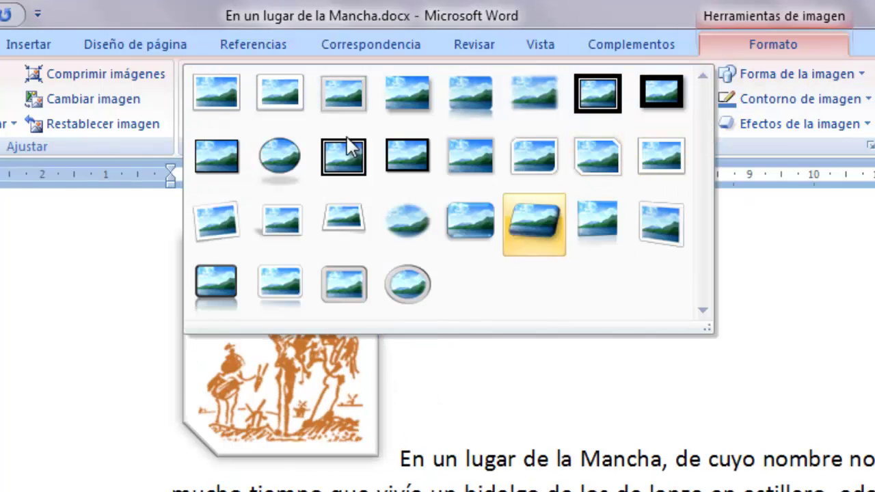
click(195, 80)
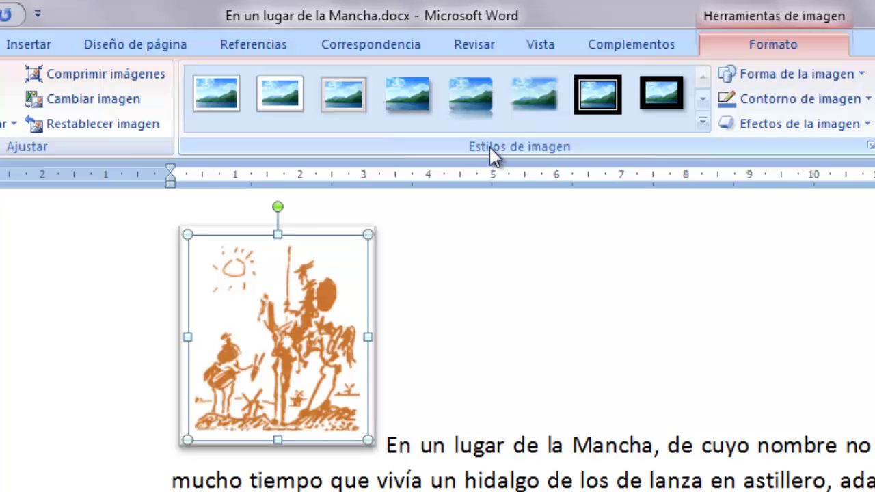
click(701, 122)
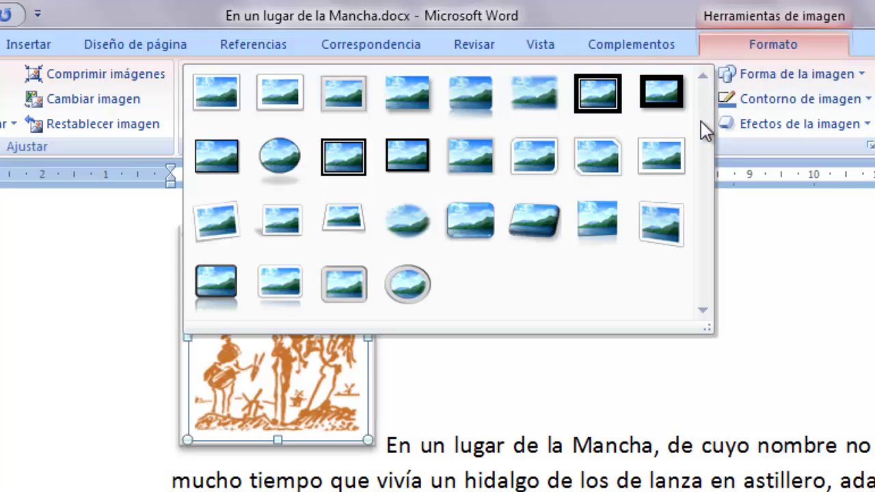
key(Escape)
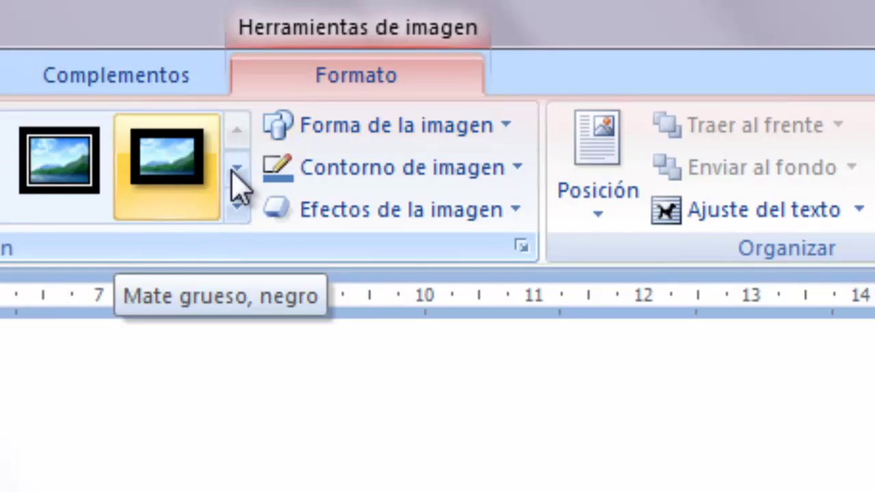
Step: Change the ink sketch's picture shape to the heart from the basic shapes
click(492, 132)
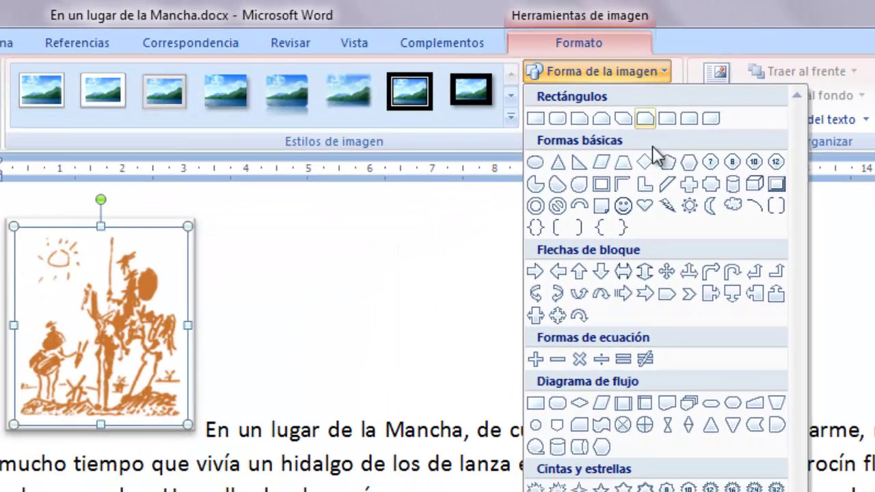
click(644, 207)
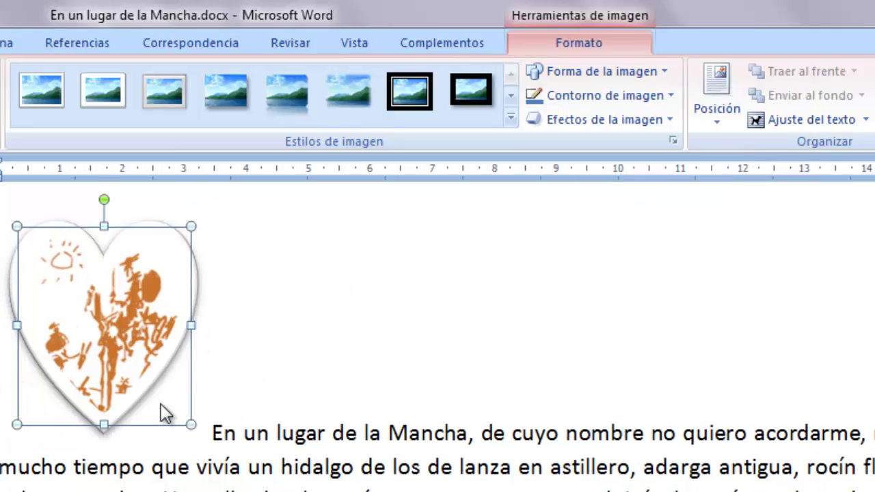
click(662, 72)
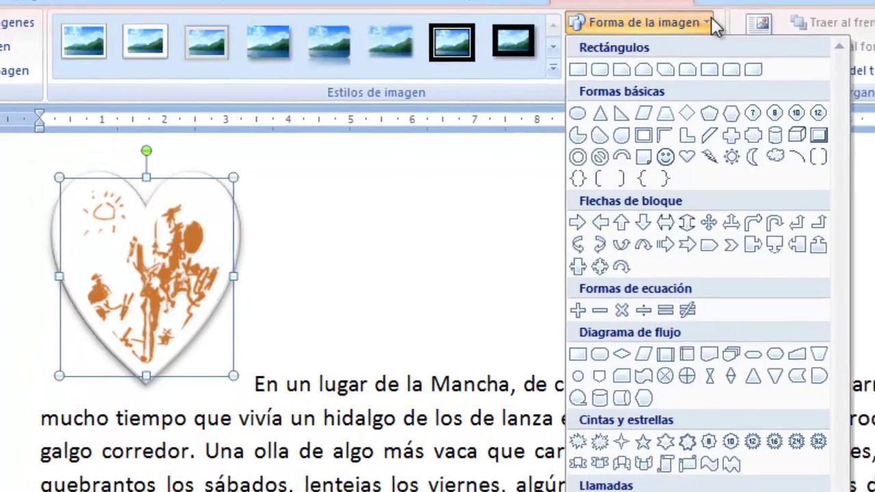
click(708, 23)
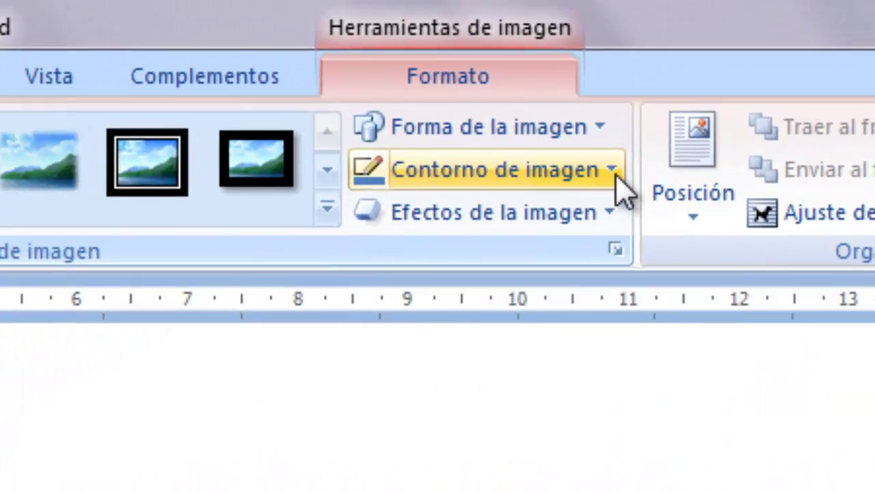
Step: Try a 4½ pt outline on the heart picture, coloured in the dark orange theme shade
click(614, 175)
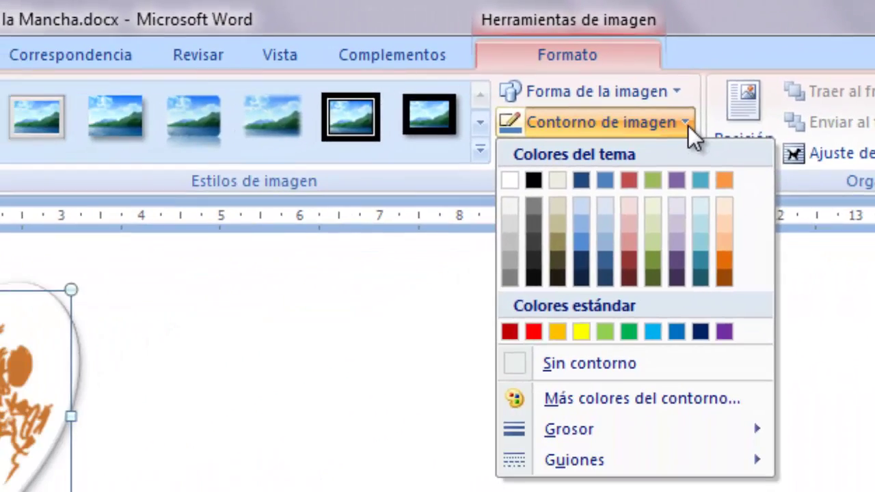
mouse_move(659, 429)
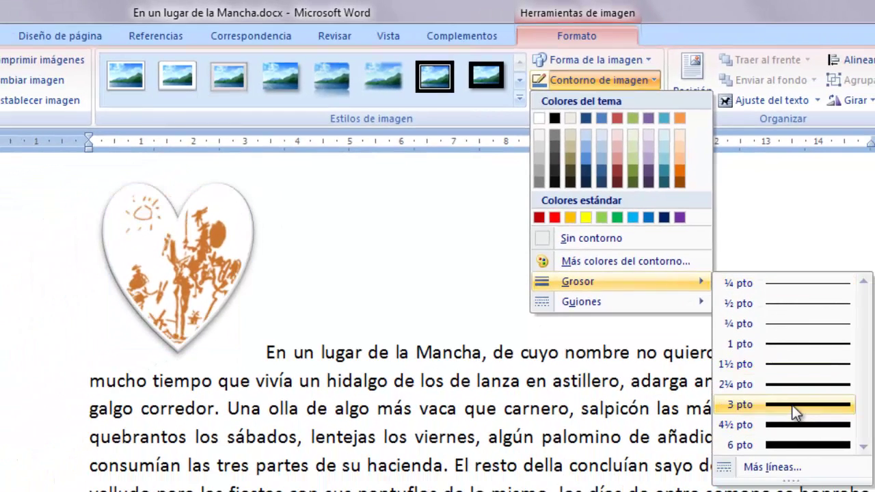
click(790, 426)
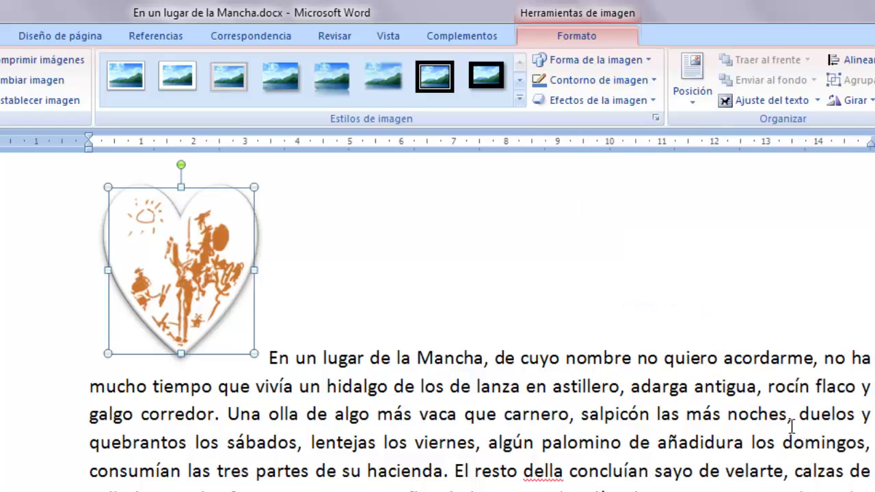
click(625, 80)
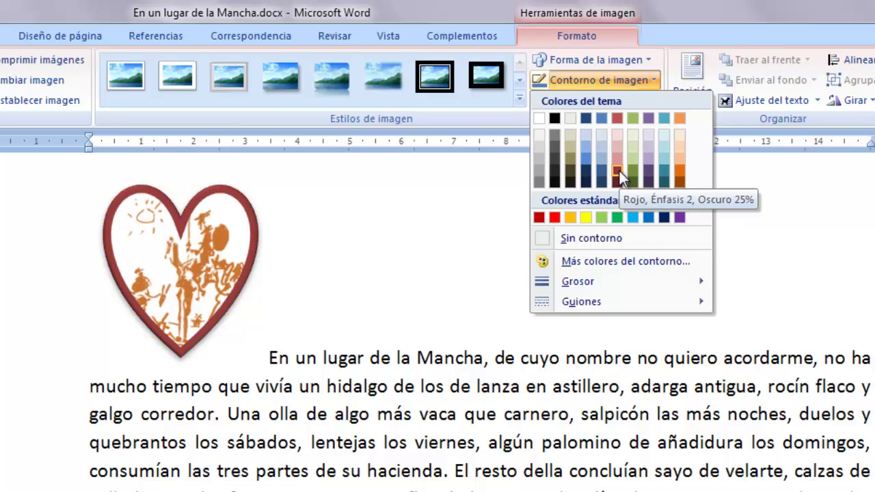
click(680, 172)
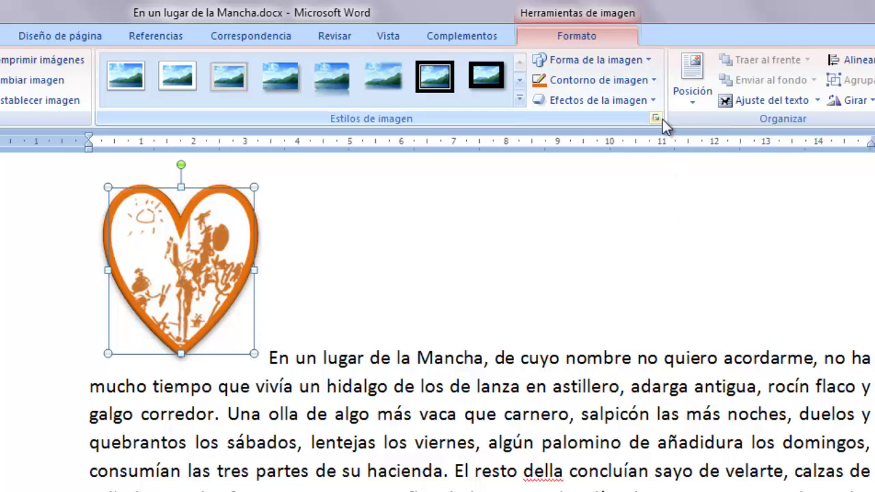
Step: Try reducing the heart picture's outline to 1½ pt and giving it the square dot dash style
click(654, 81)
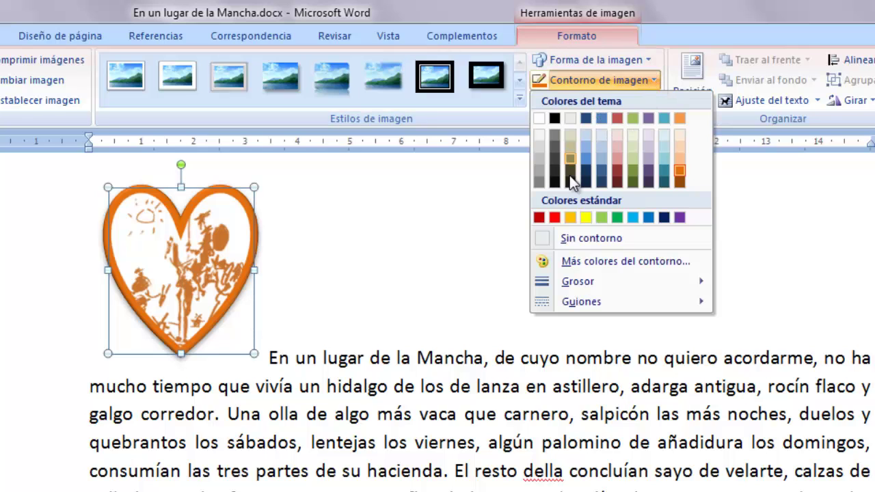
mouse_move(616, 280)
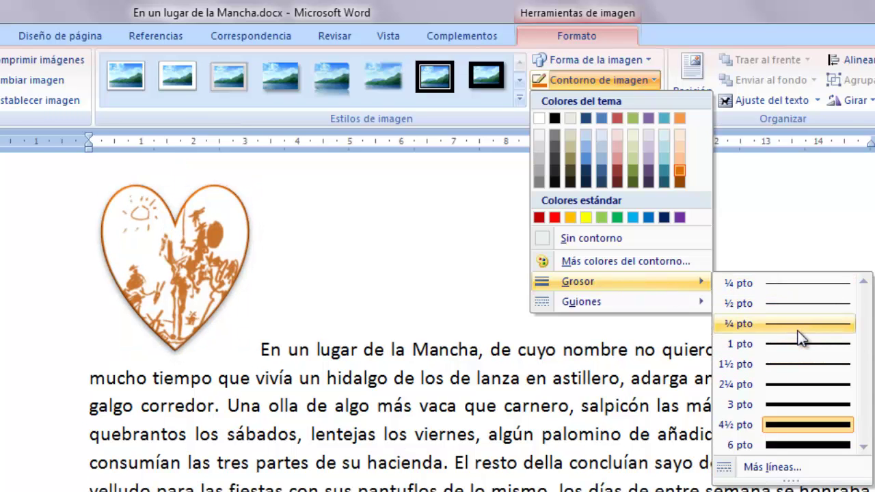
click(798, 369)
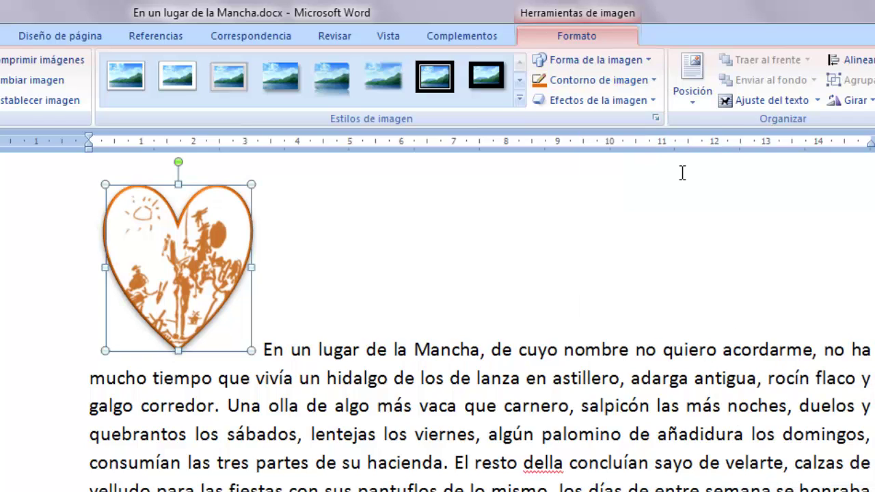
click(624, 81)
mouse_move(656, 298)
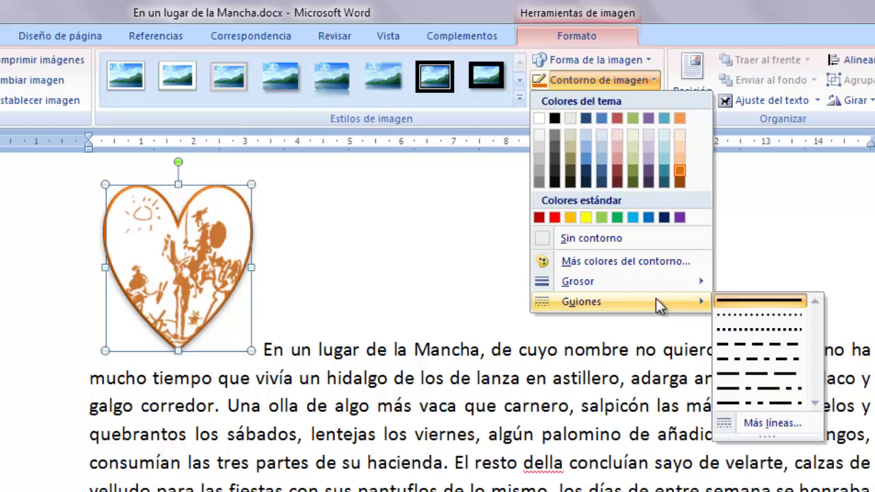
click(743, 329)
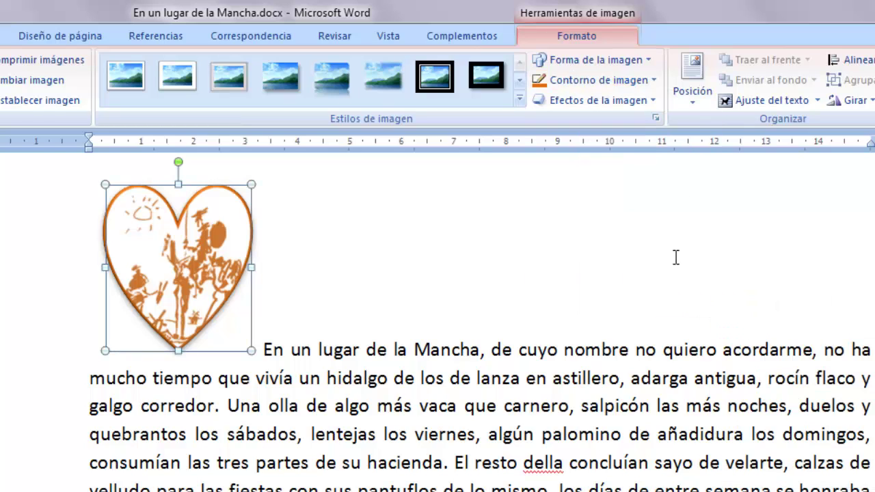
Step: Try a ¼ pt outline weight with the dash-dot line style on the heart picture
click(649, 82)
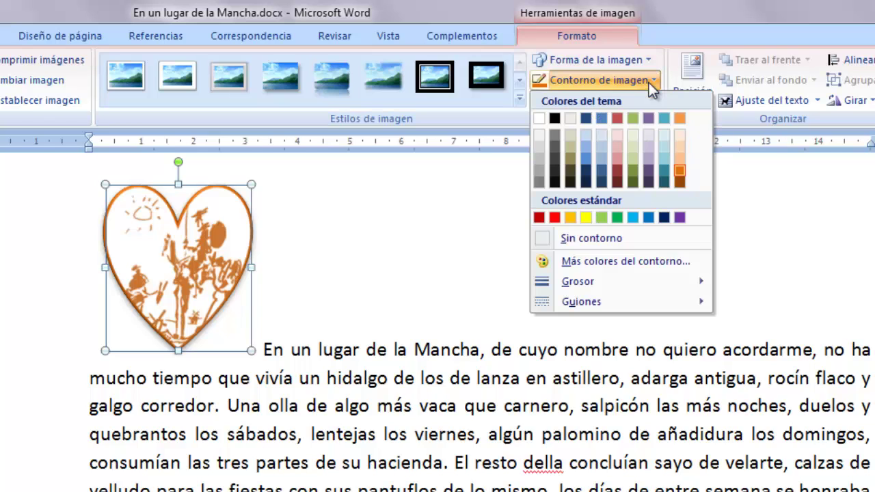
mouse_move(652, 280)
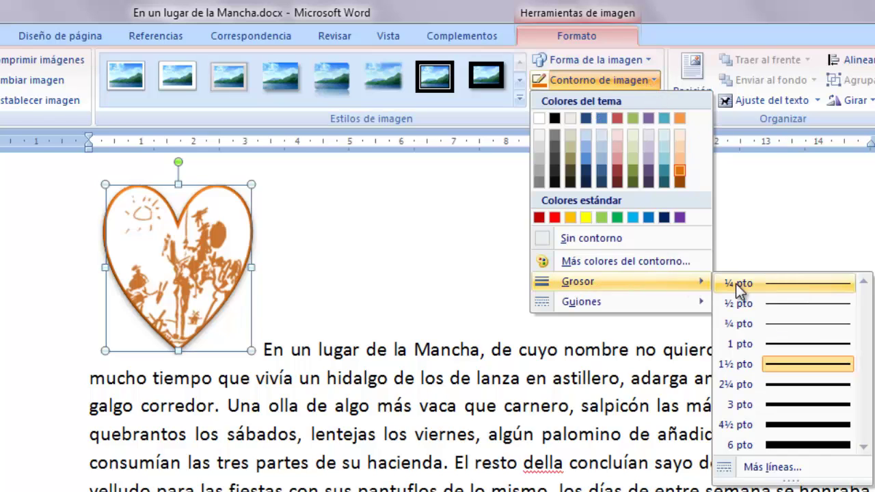
click(780, 281)
click(604, 83)
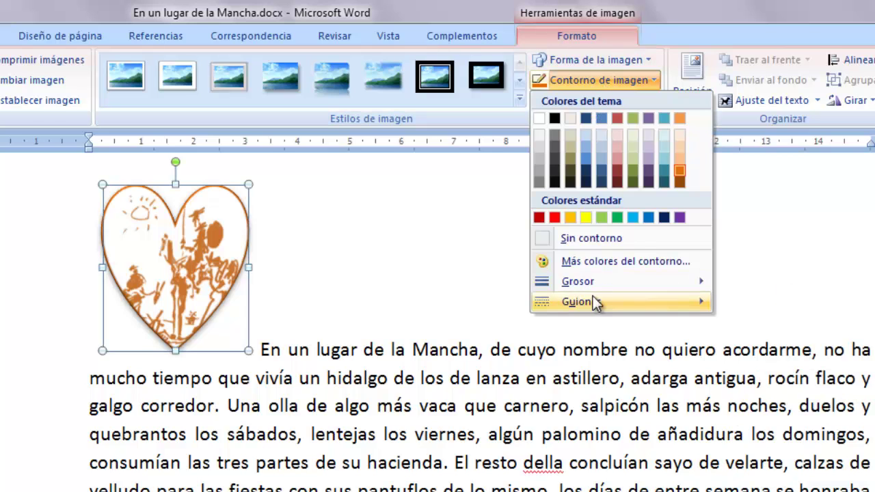
mouse_move(630, 302)
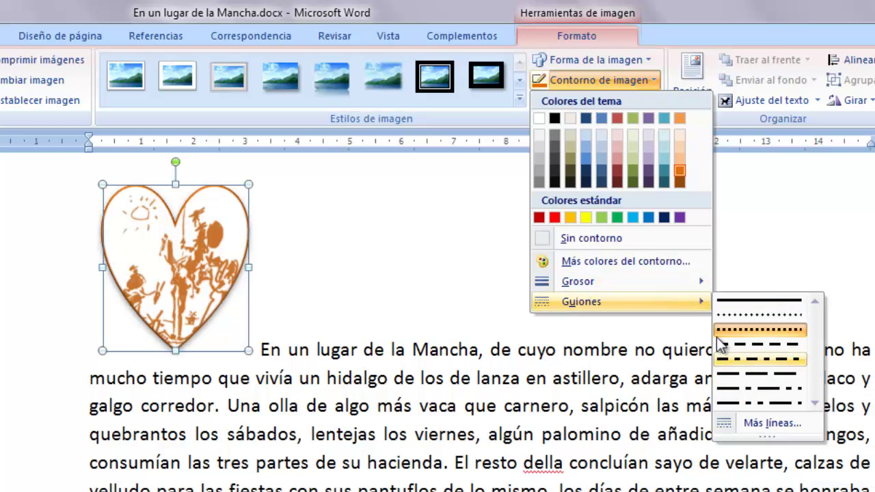
click(729, 363)
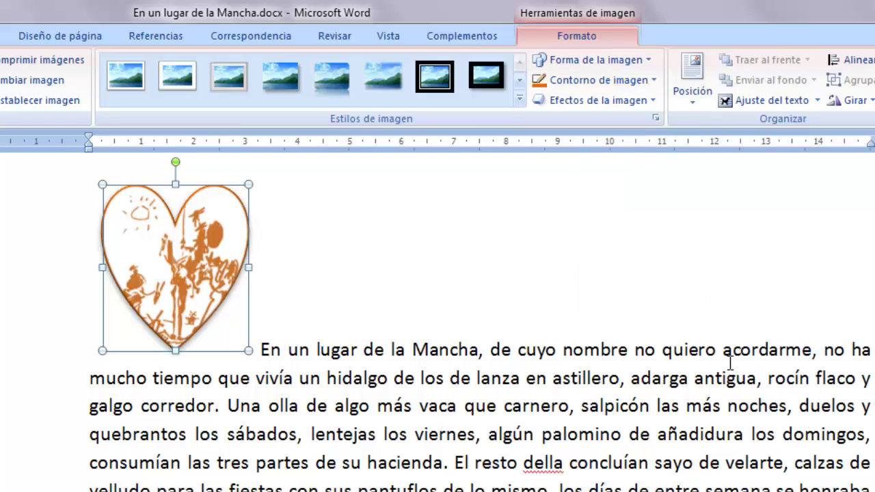
Step: Set the heart picture's outline weight to 4½ pt
click(593, 97)
click(595, 83)
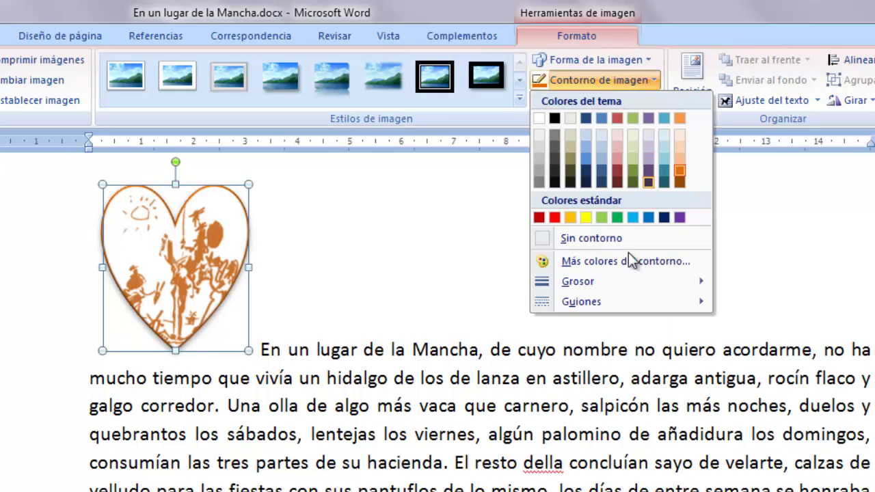
mouse_move(623, 287)
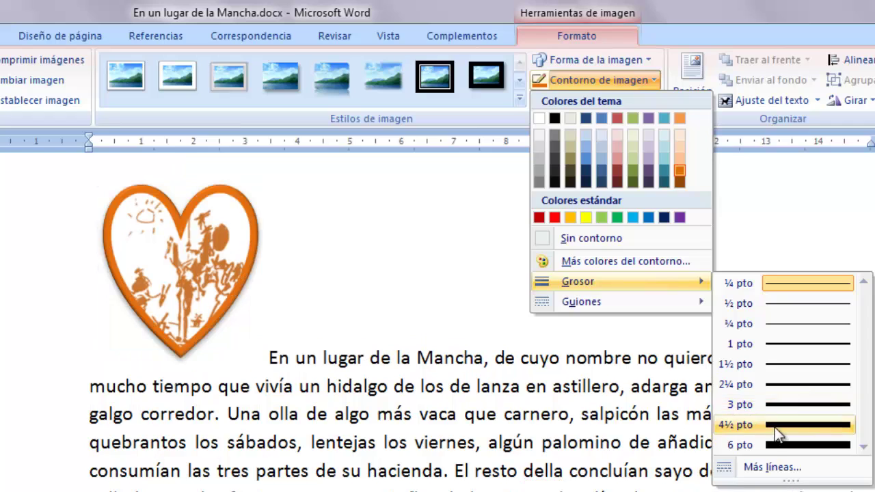
click(774, 425)
Step: Remove the orange outline from the heart picture by choosing no outline
click(627, 103)
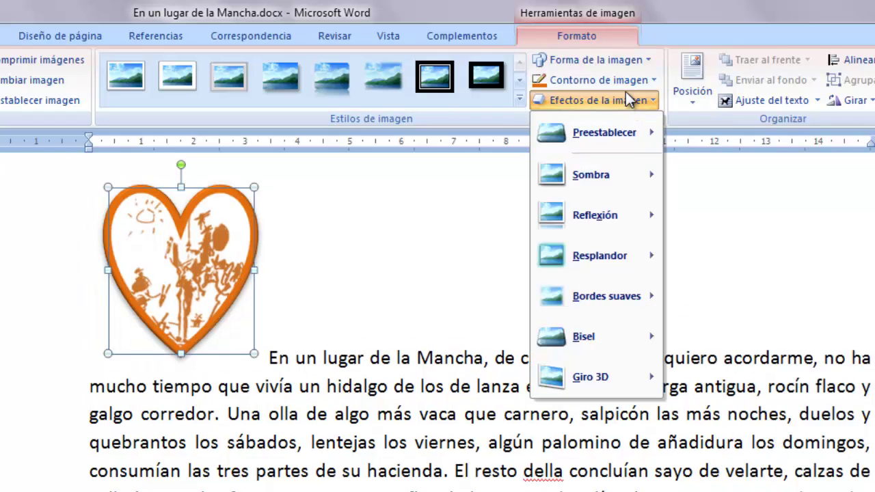
click(622, 80)
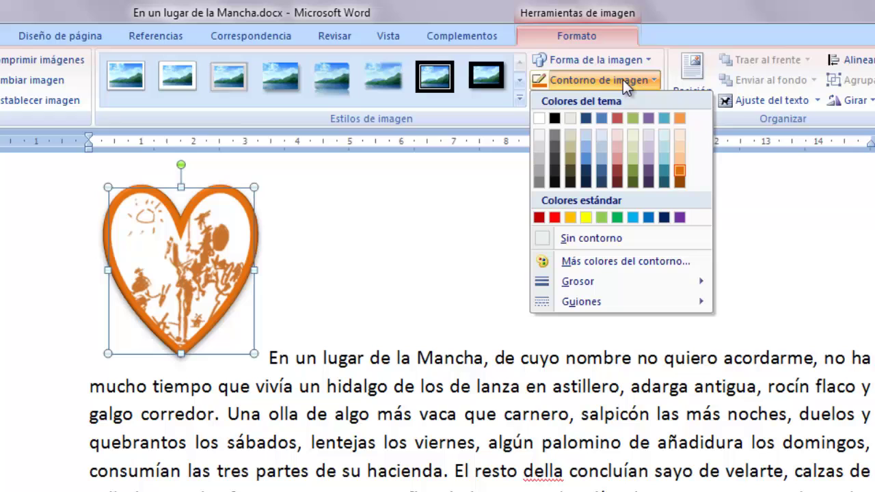
click(610, 238)
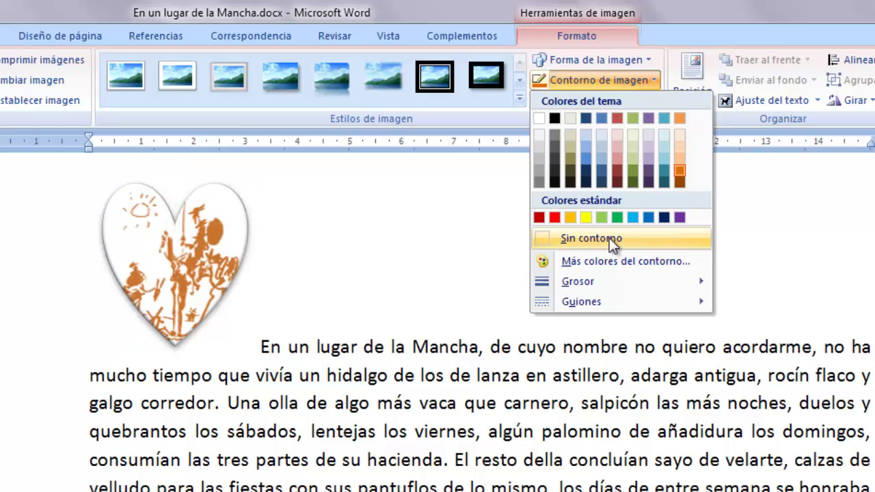
Step: Apply the square dot dash style to the heart picture's outline
click(606, 80)
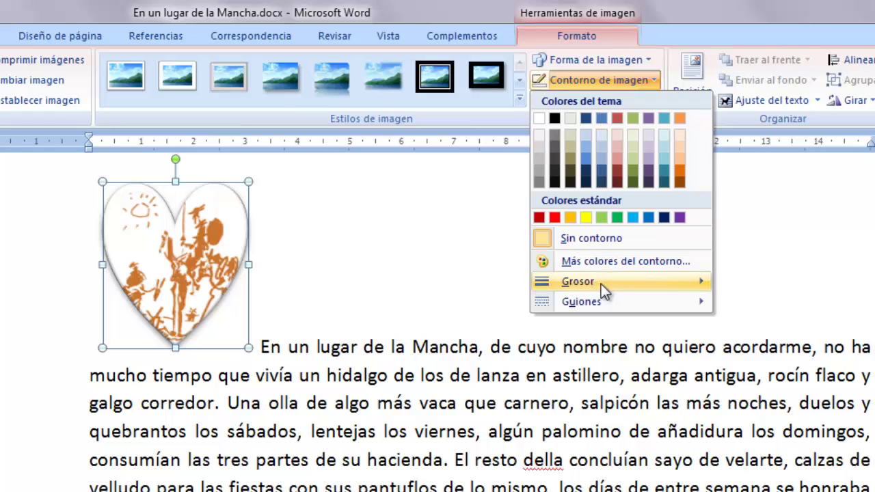
mouse_move(612, 310)
click(774, 327)
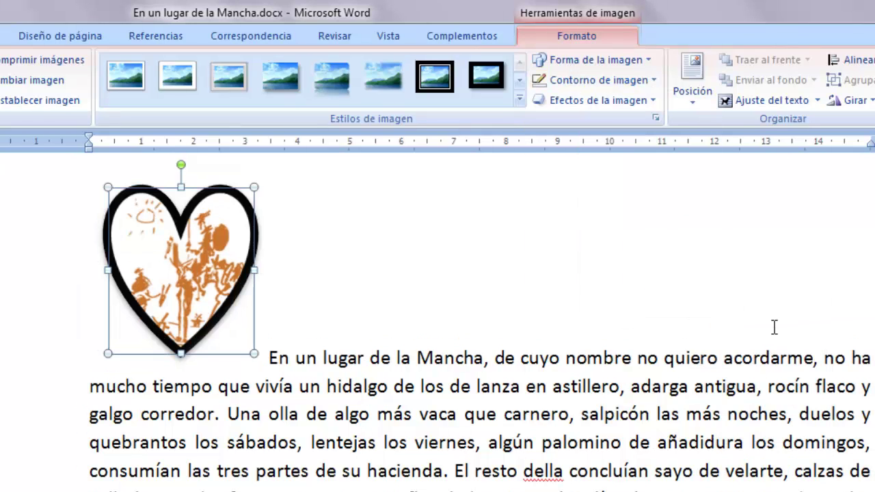
click(599, 76)
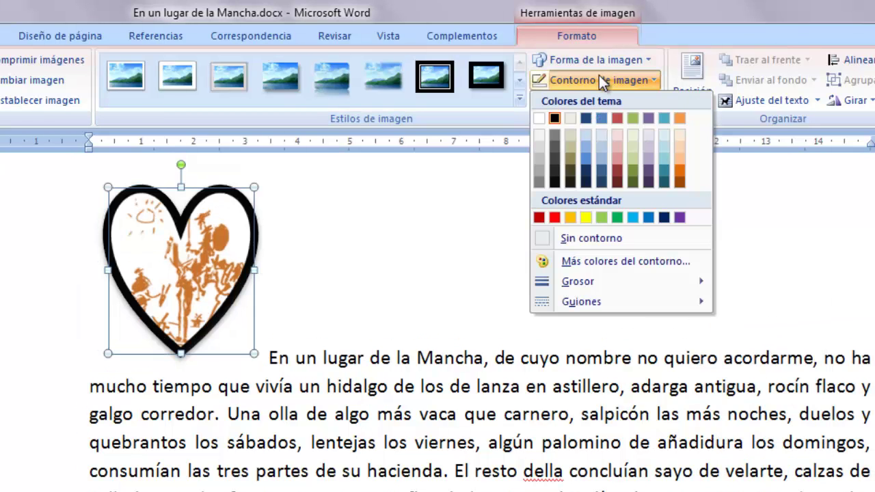
click(600, 79)
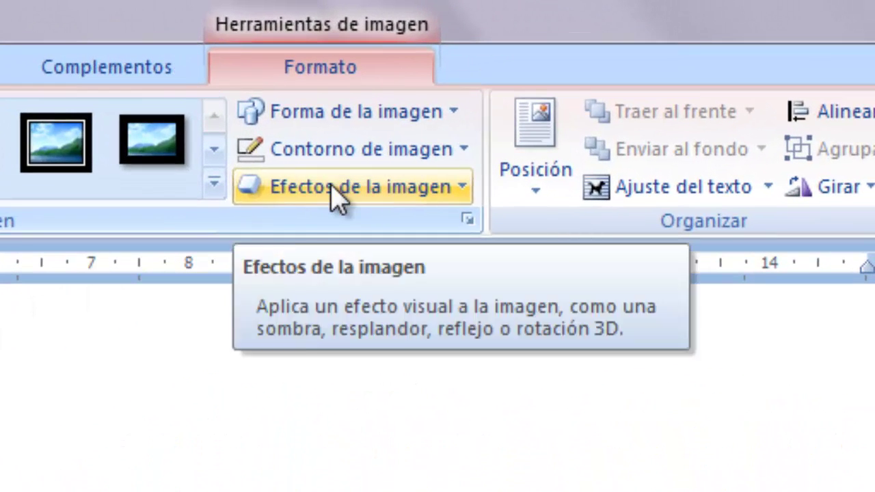
Step: Browse the preset picture effects for the heart picture and return it to its plain rectangular form without an outline
click(585, 103)
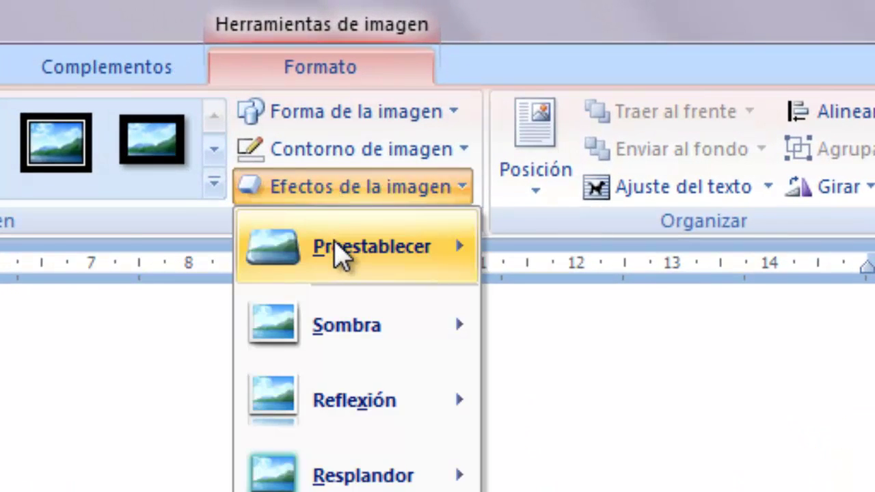
mouse_move(336, 250)
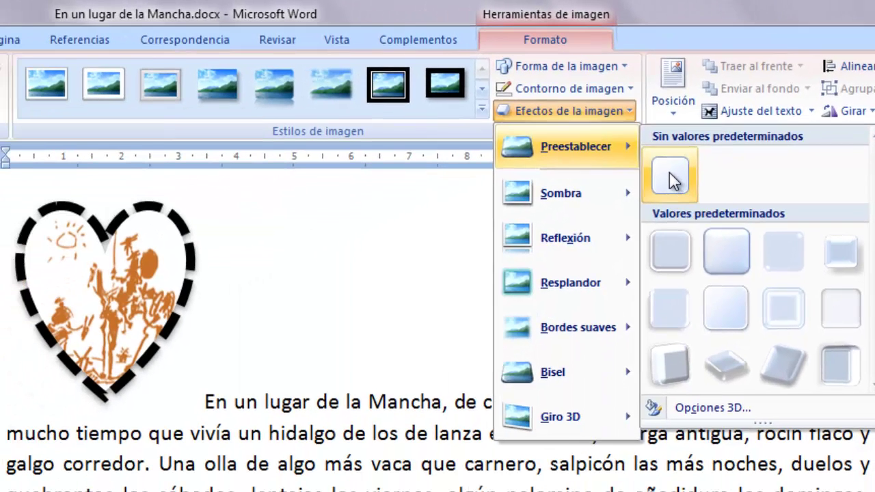
click(540, 308)
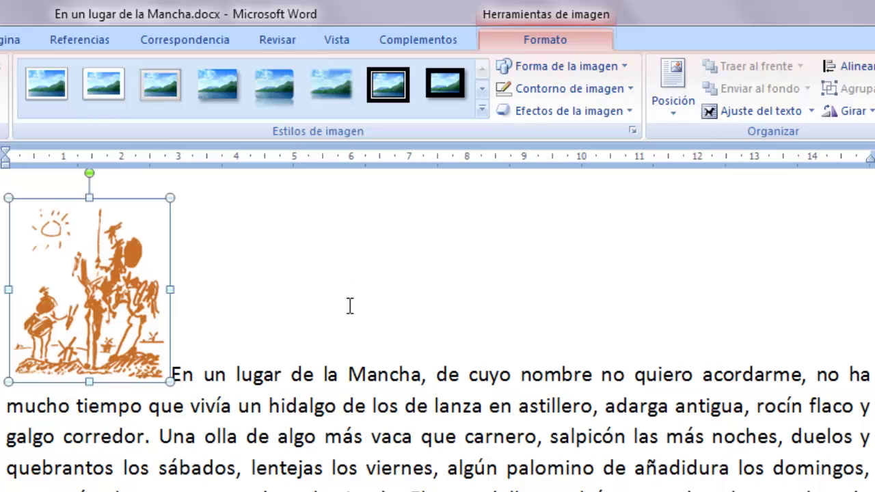
click(322, 373)
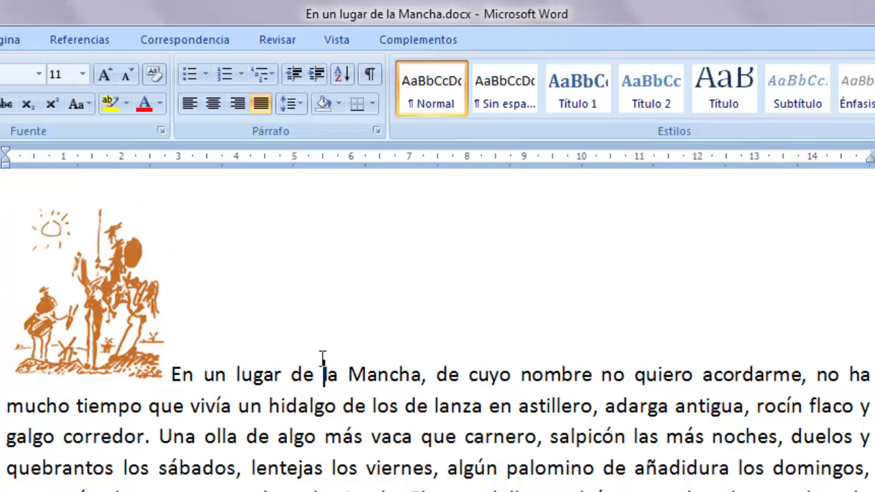
Step: Select the orange Don Quijote picture above the first paragraph and change its shape to a heart
click(122, 304)
double_click(122, 304)
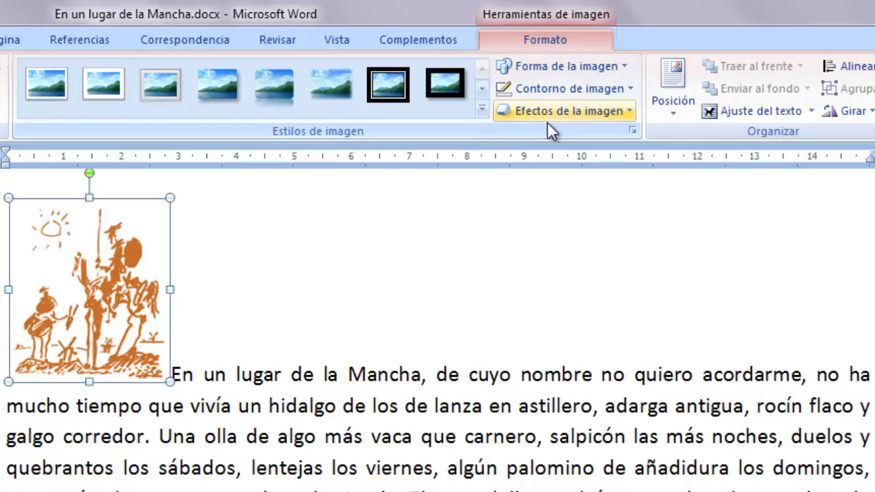
click(550, 65)
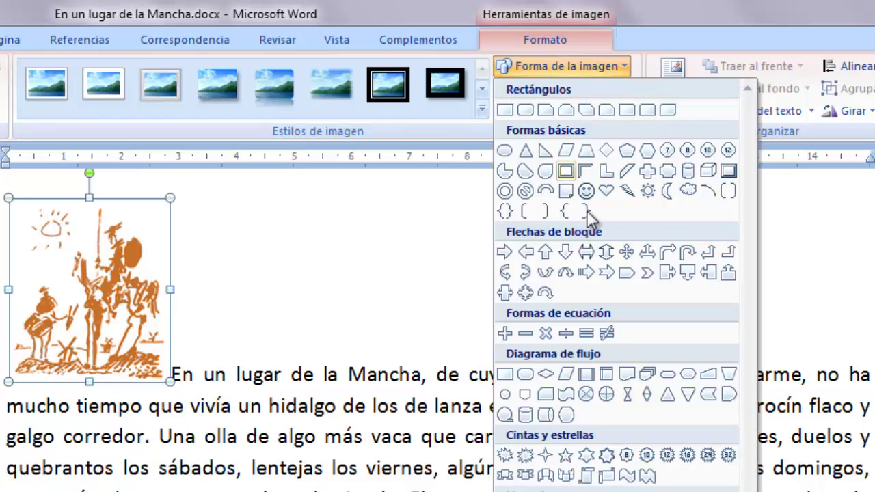
click(605, 191)
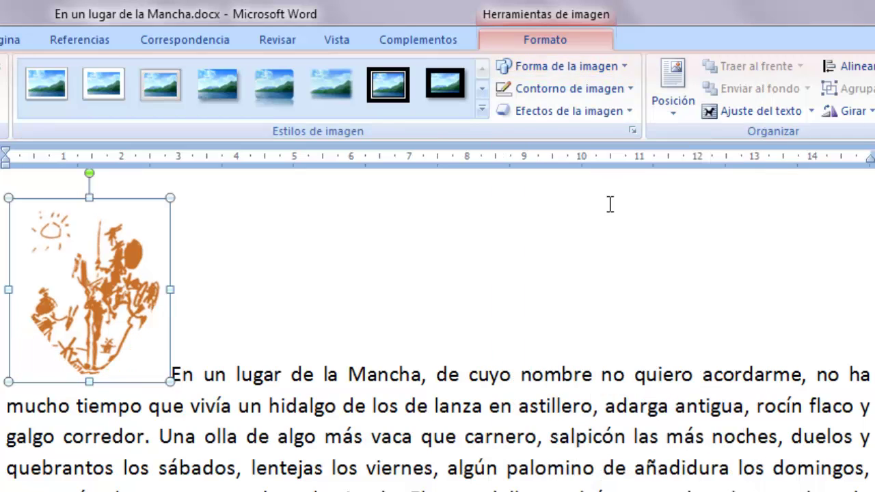
Step: Give the heart picture a dark blue outline with a weight of 3 pt
click(578, 90)
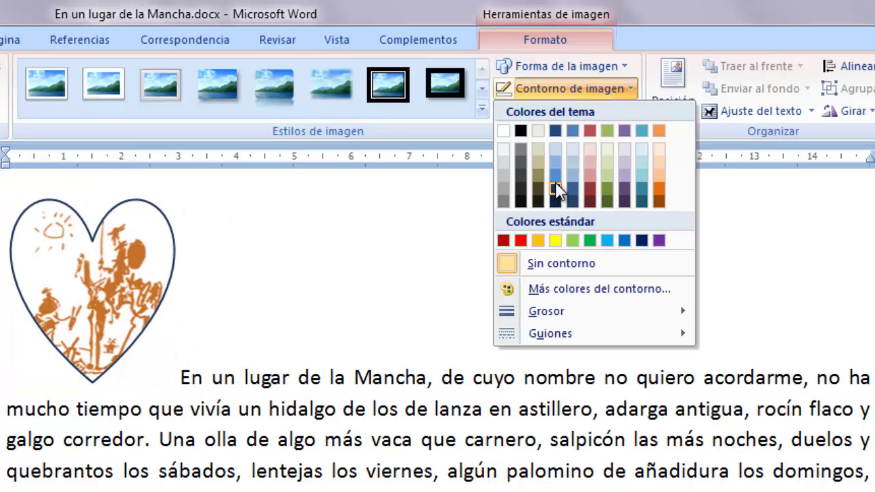
click(553, 185)
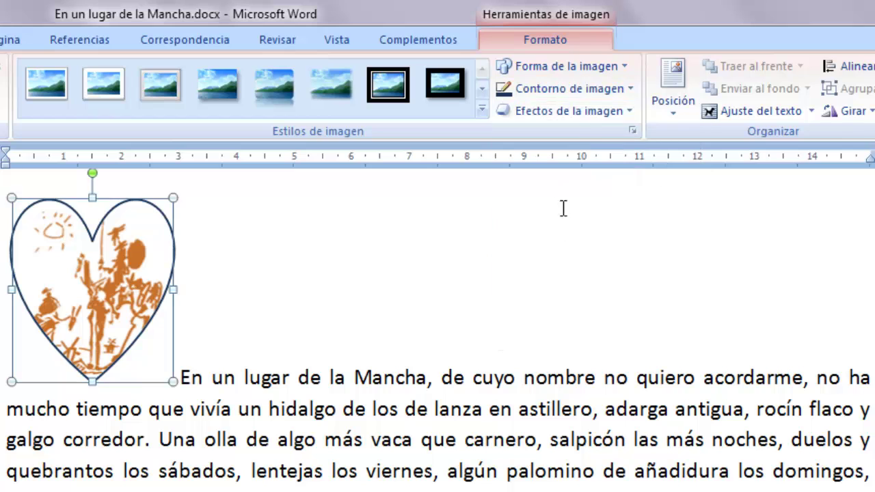
click(605, 89)
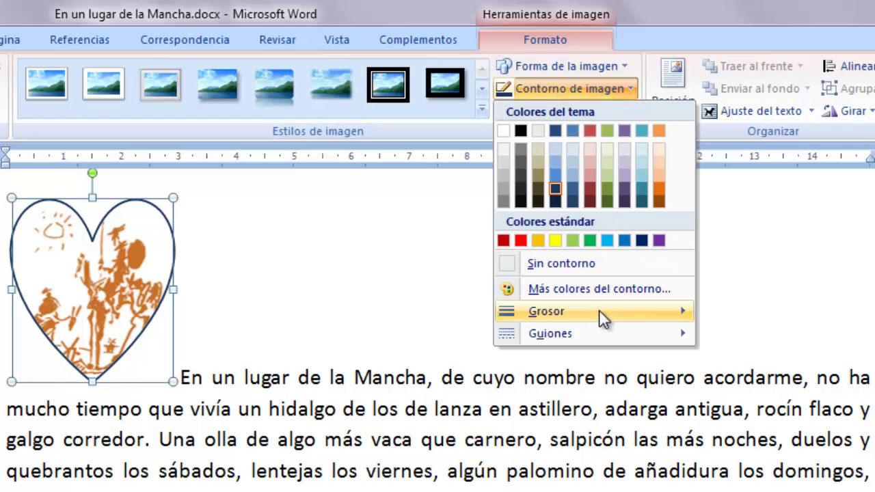
mouse_move(601, 313)
click(778, 448)
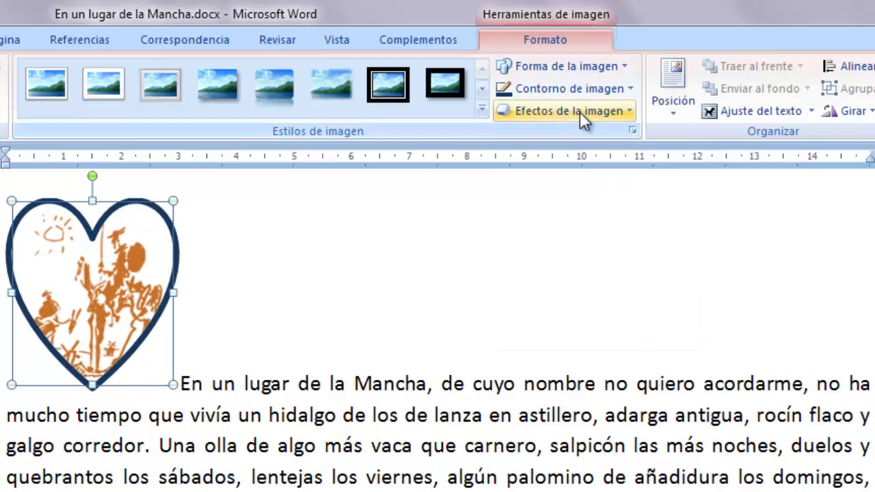
Step: Apply the long dash style to the heart picture's outline and recolour the outline standard red
click(583, 88)
mouse_move(648, 332)
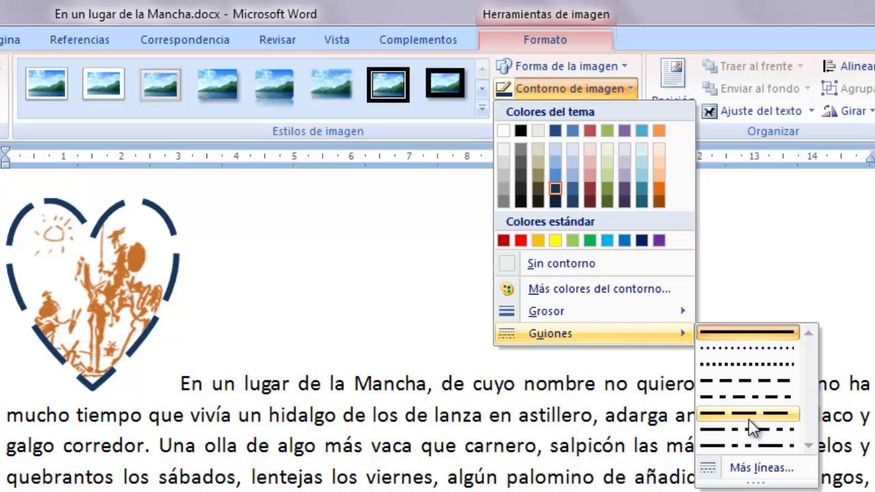
click(748, 417)
click(530, 87)
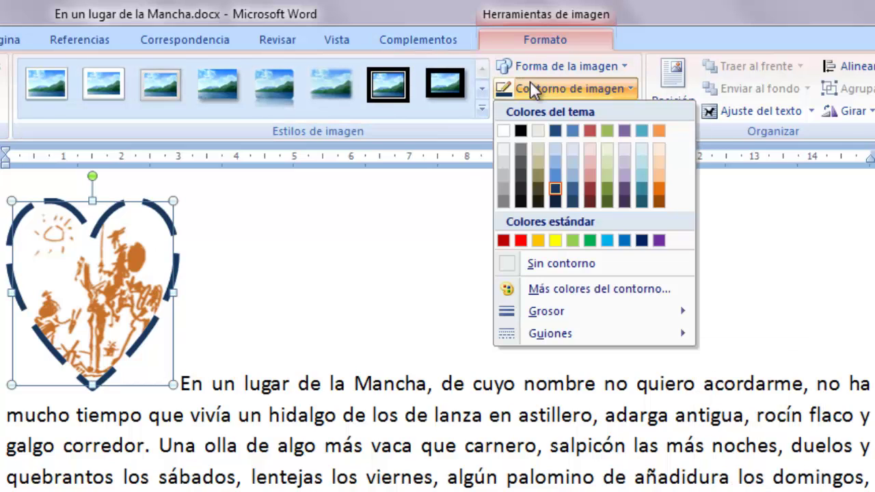
click(520, 239)
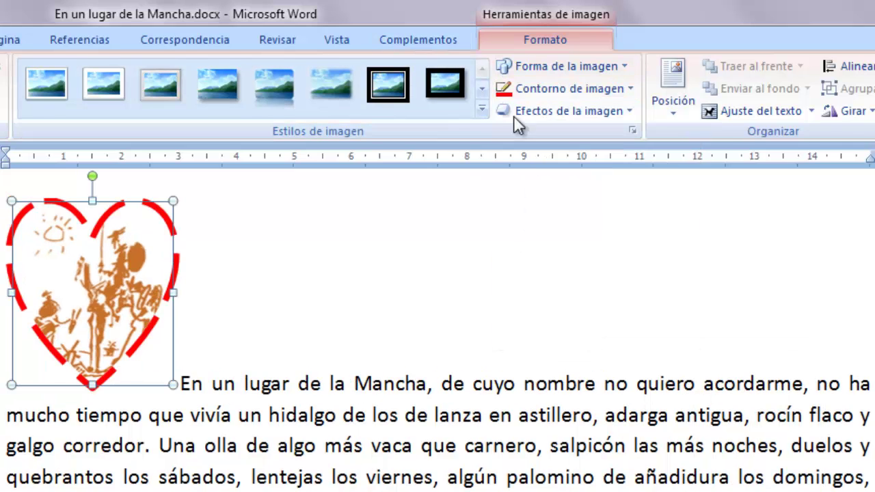
Step: Set the heart picture's red outline to a solid line
click(529, 88)
mouse_move(580, 311)
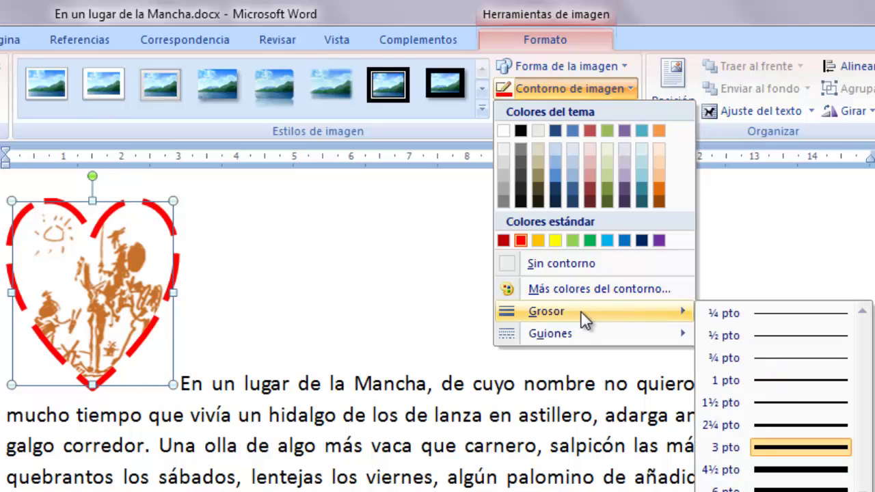
mouse_move(685, 338)
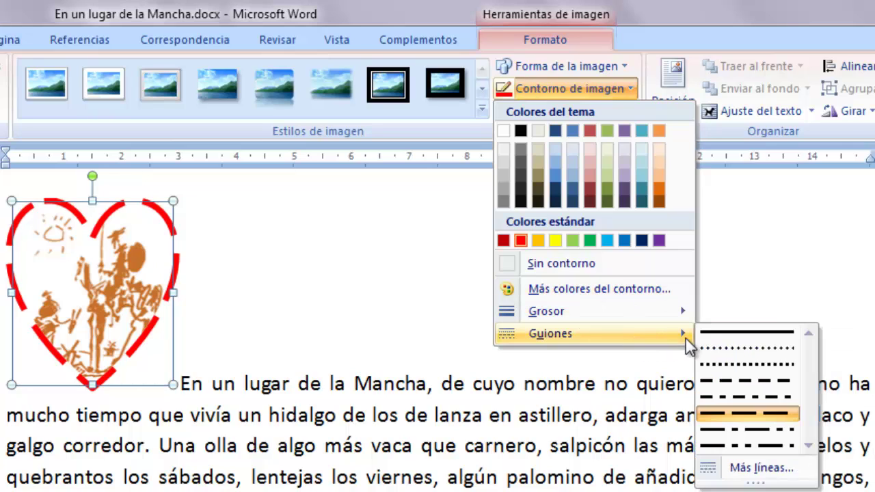
click(735, 331)
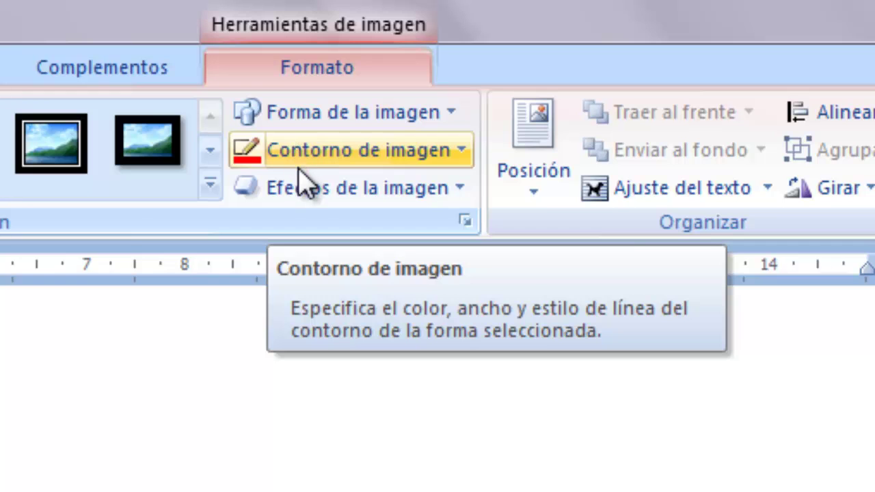
Step: Apply the first inner shadow variation to the heart picture
click(302, 186)
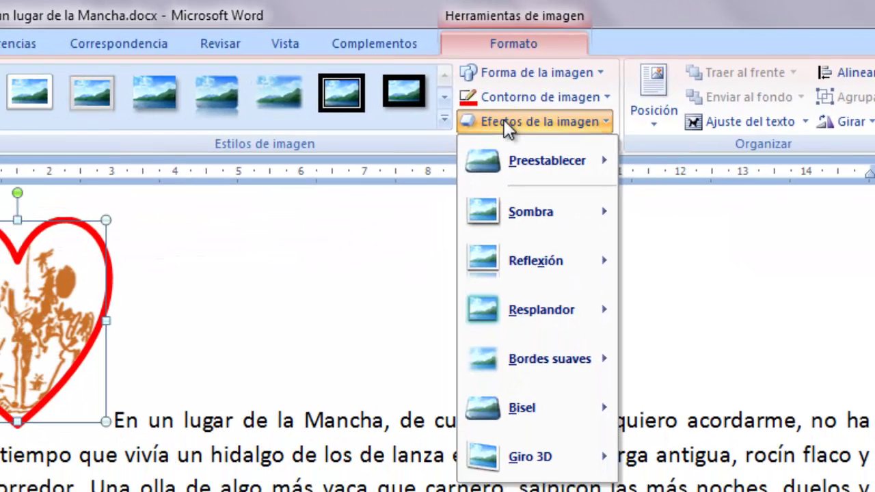
mouse_move(558, 161)
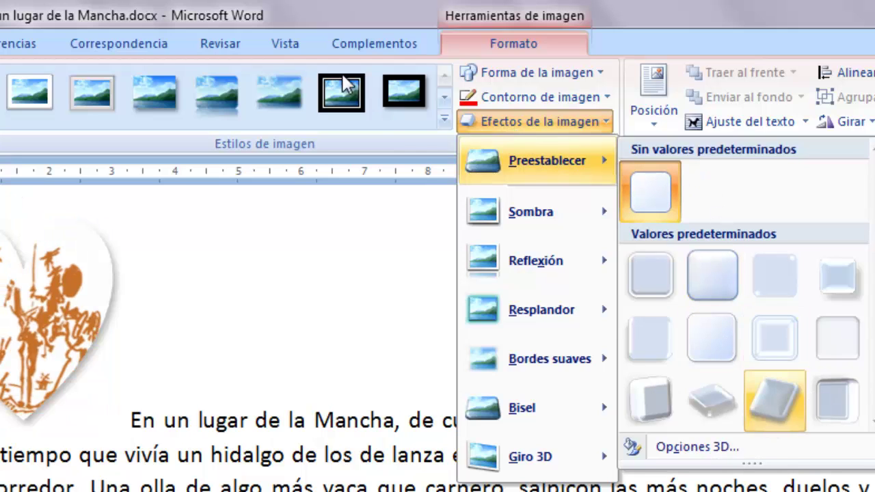
mouse_move(552, 219)
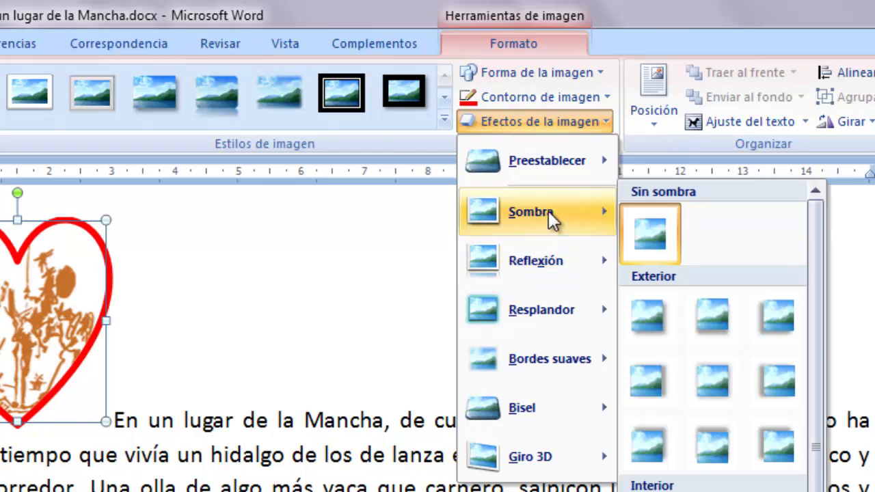
scroll(756, 382, down, 1)
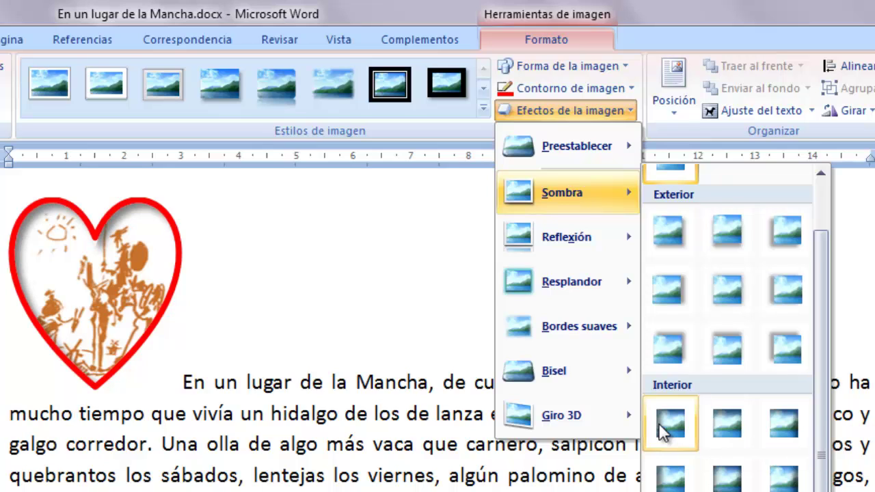
click(658, 423)
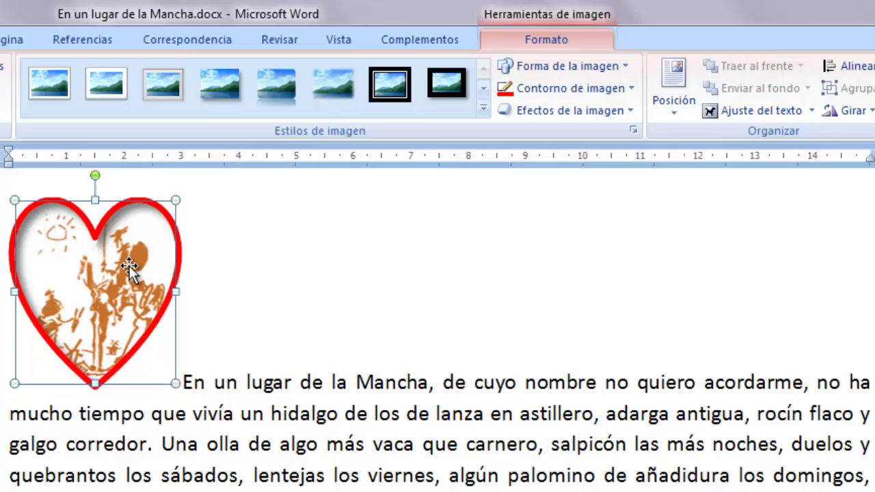
Step: Preview the reflection, glow, soft edges, bevel and 3-D rotation effects on the heart picture
click(580, 108)
mouse_move(499, 197)
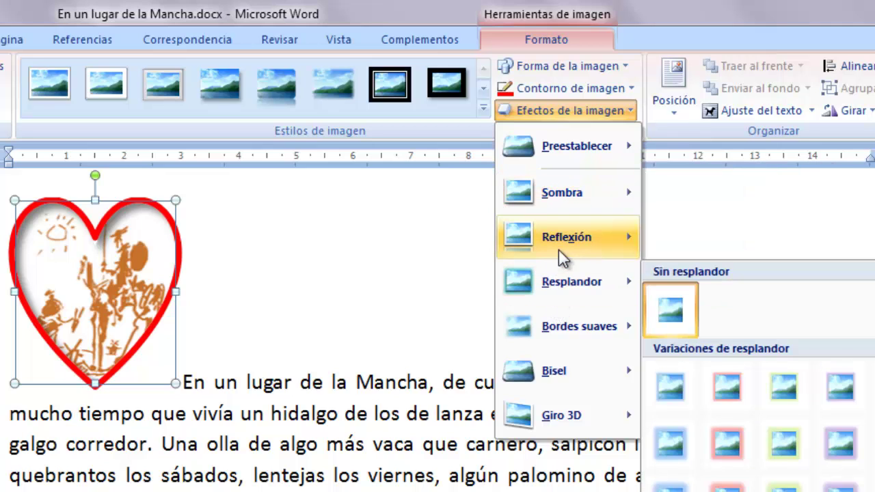
mouse_move(562, 239)
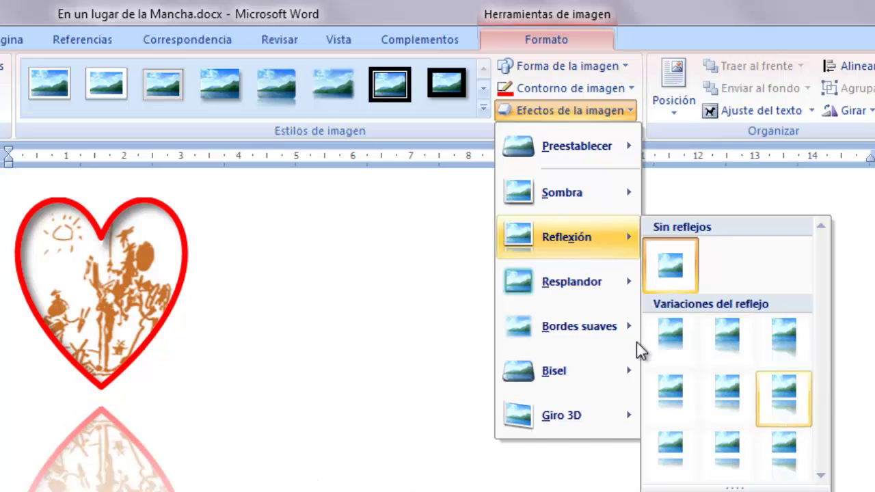
mouse_move(554, 288)
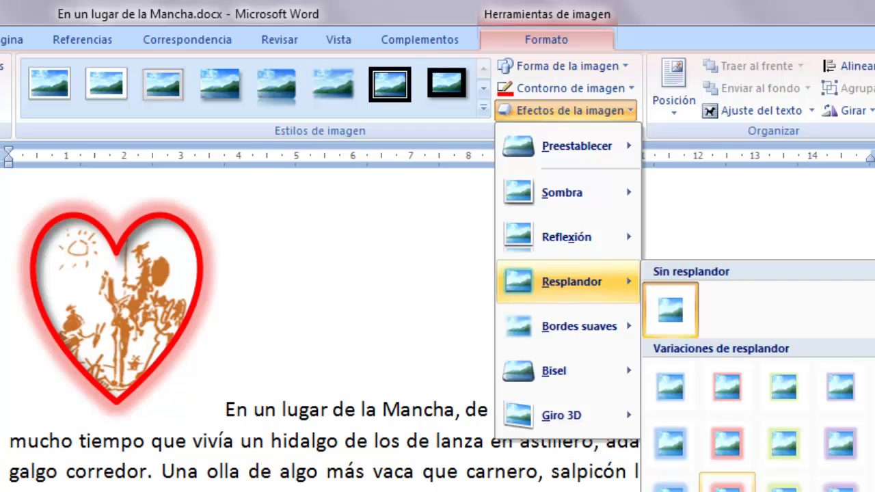
mouse_move(520, 322)
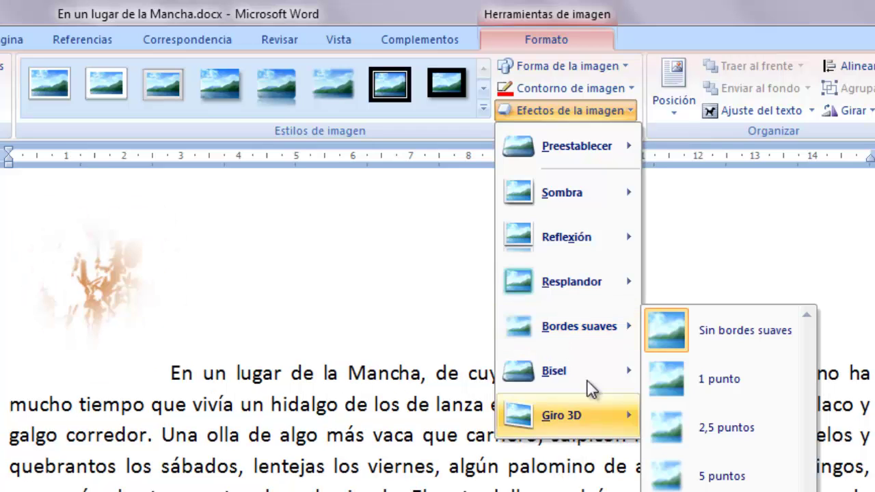
mouse_move(560, 374)
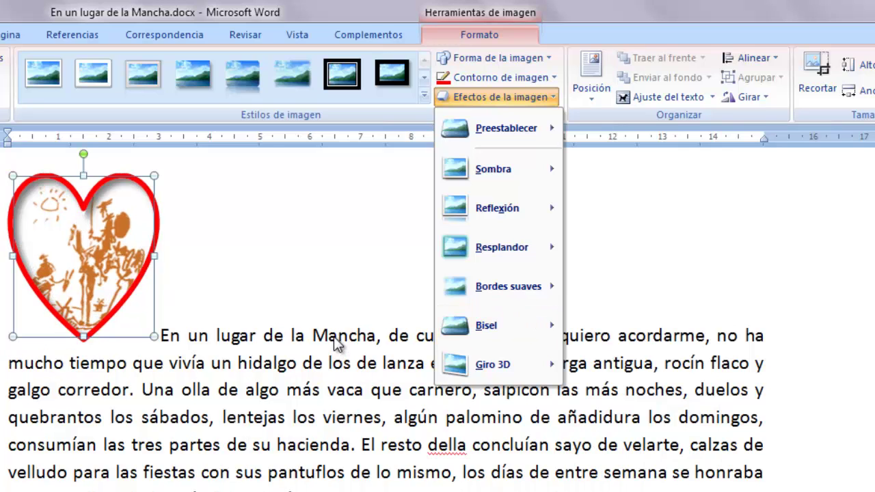
mouse_move(484, 368)
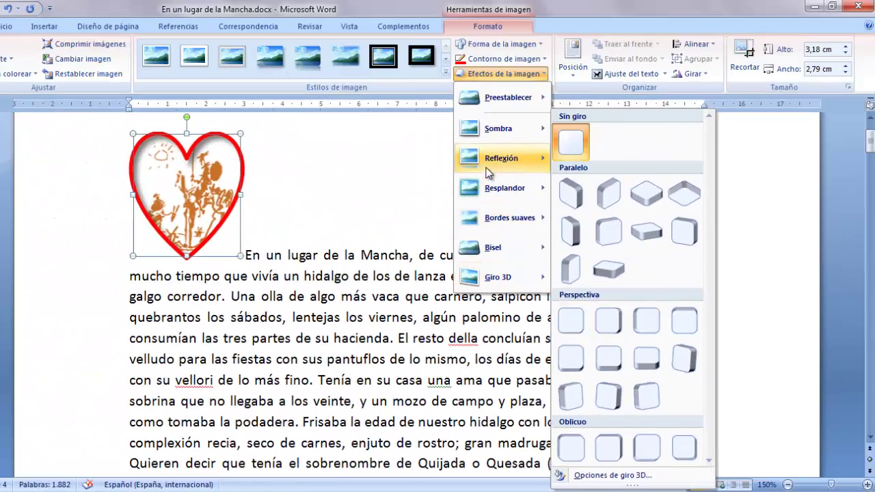
Step: Apply the blue glow from the second row of glow variations to the heart picture
mouse_move(502, 157)
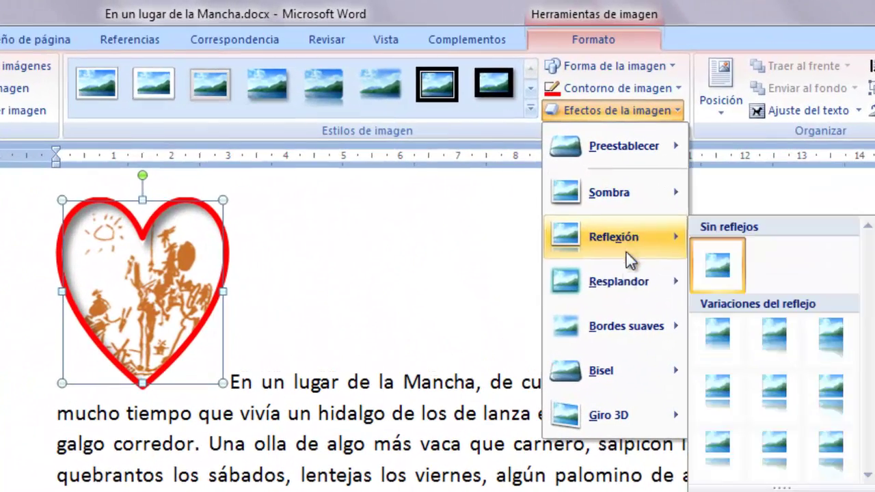
mouse_move(507, 186)
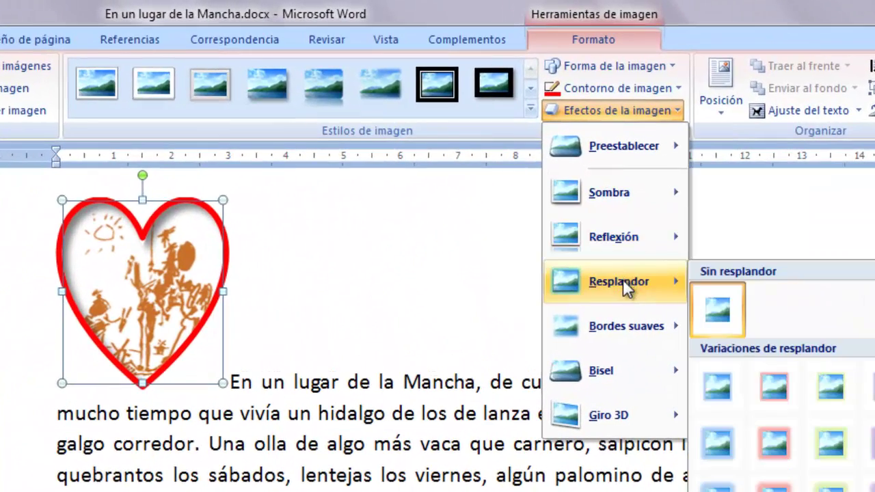
click(719, 451)
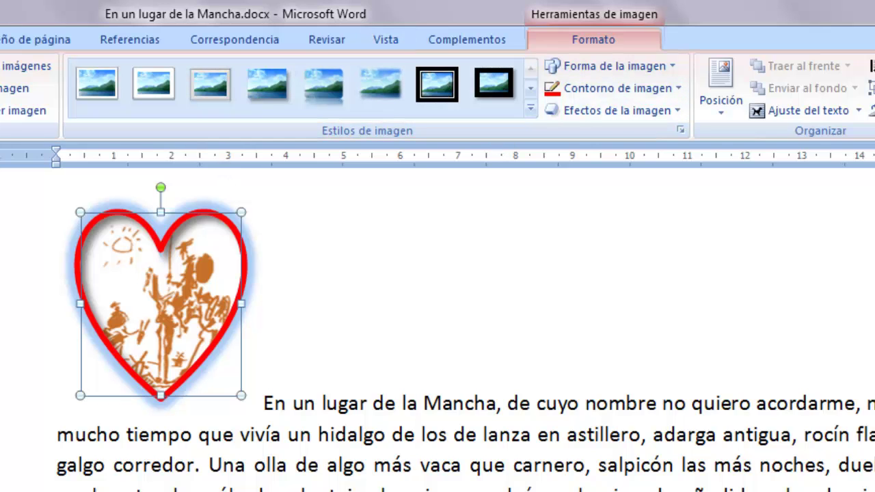
Step: Apply the tilted white-framed picture style to the sunset picture of the two riders below the first paragraph
scroll(437, 328, down, 8)
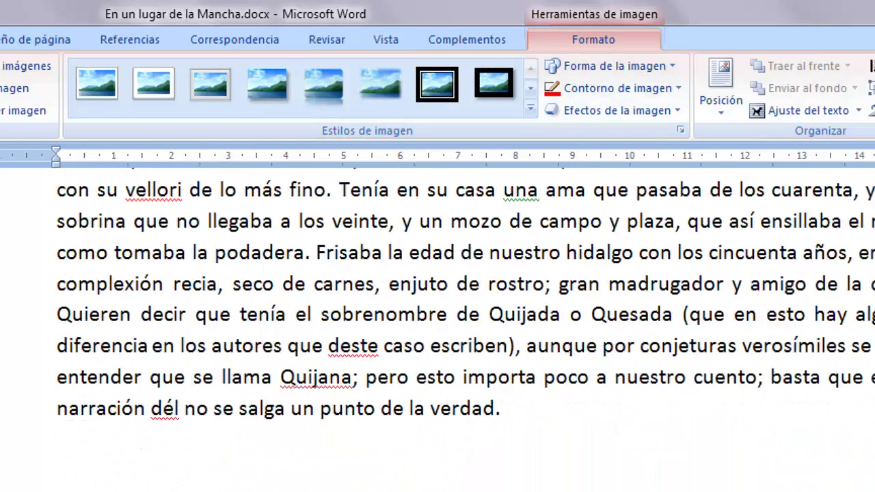
click(240, 451)
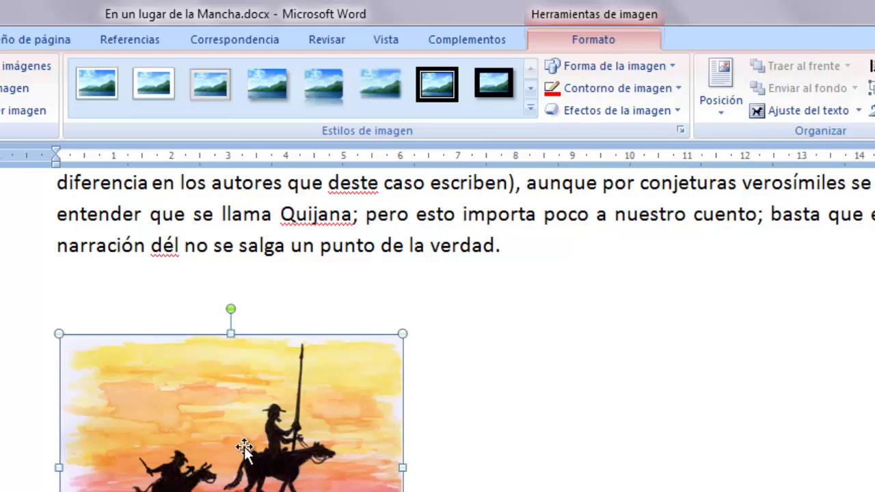
click(529, 108)
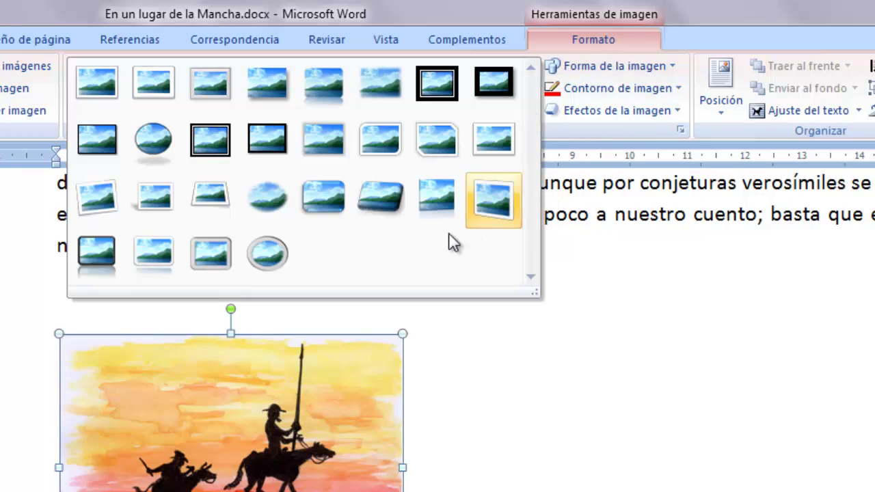
click(99, 197)
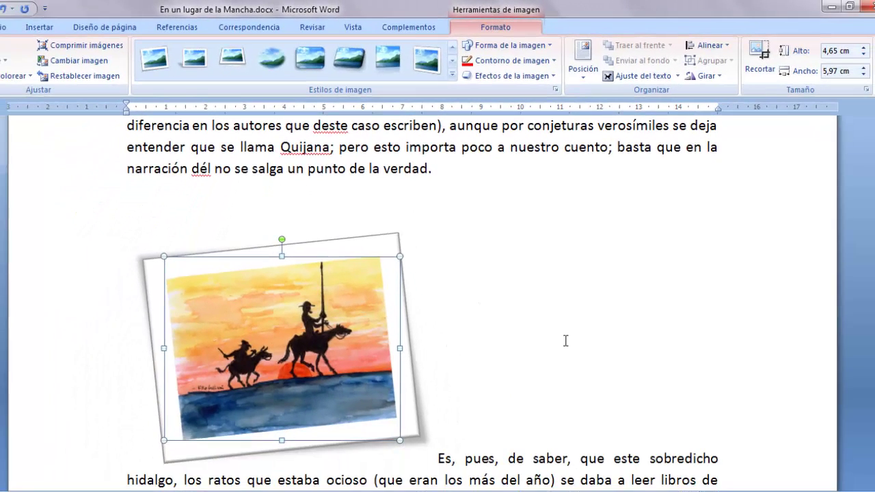
Step: Change the shape of the sunset picture of the two riders to a heart
click(563, 381)
double_click(267, 318)
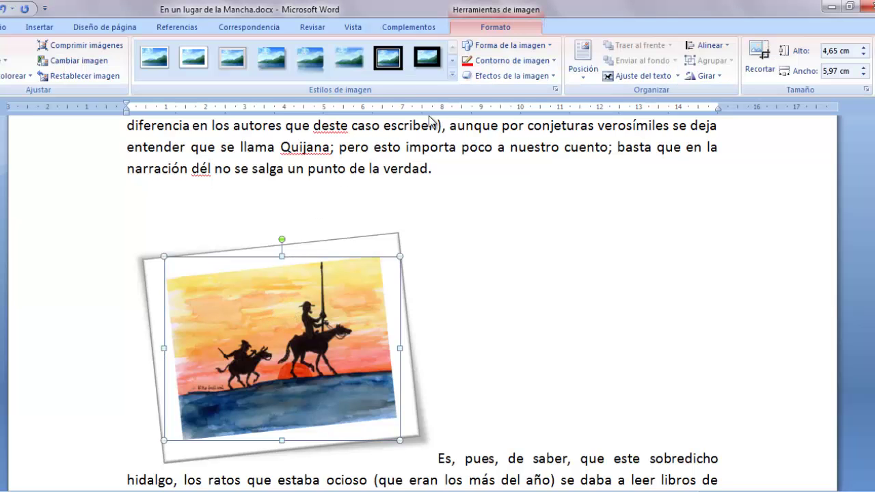
click(512, 45)
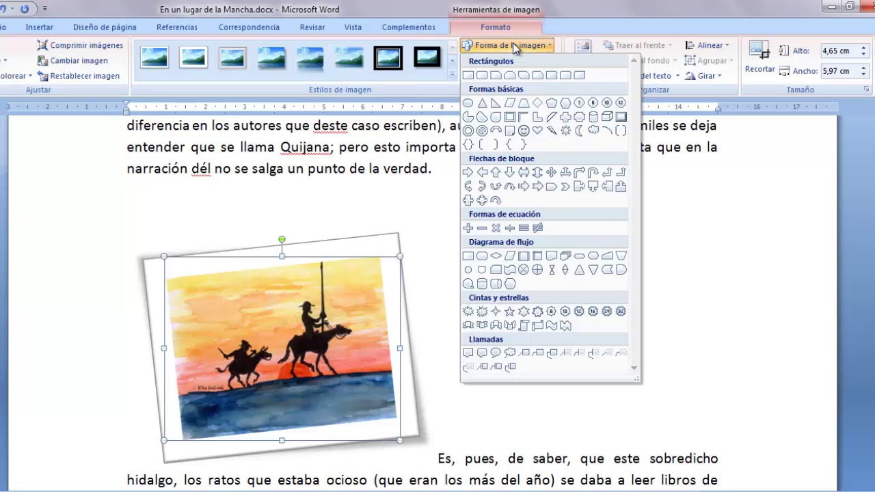
click(513, 46)
click(515, 61)
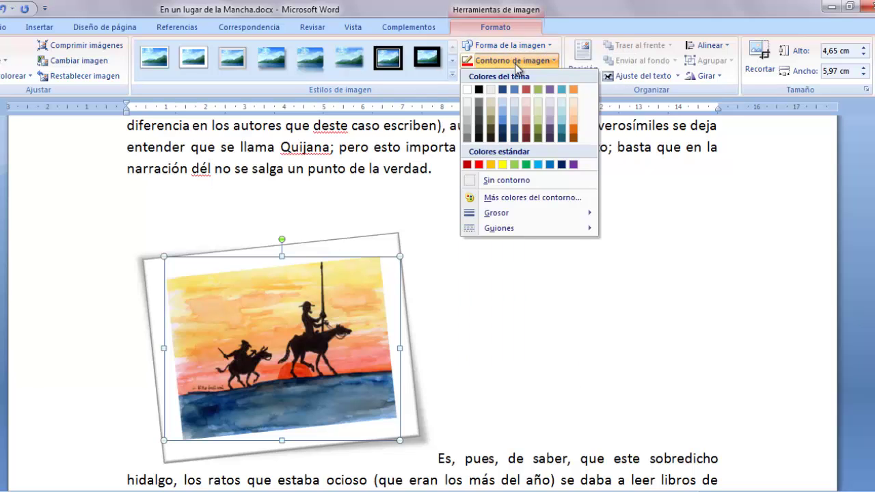
click(513, 45)
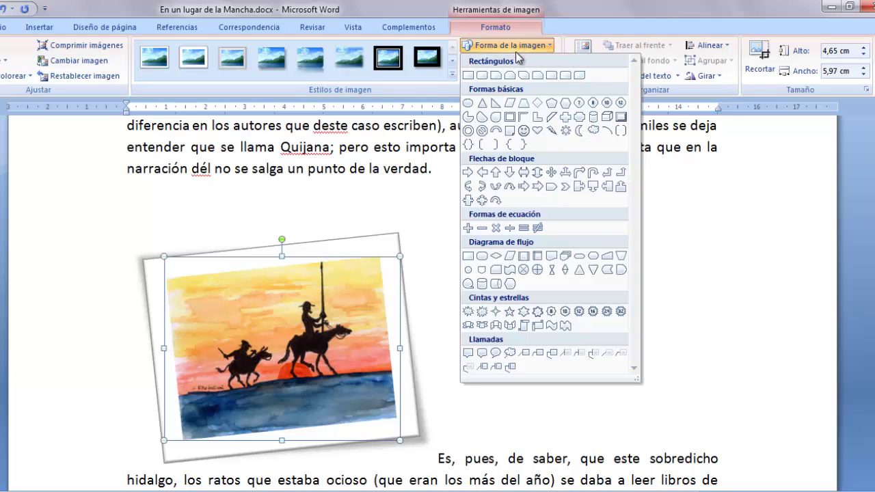
click(537, 131)
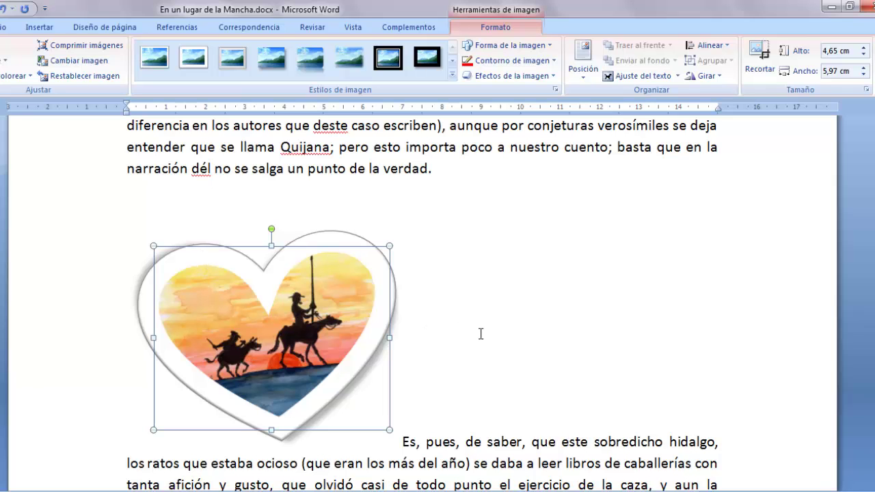
Step: Preview the position presets with square text wrapping on the red-outlined heart picture at the start of the document
scroll(424, 288, up, 8)
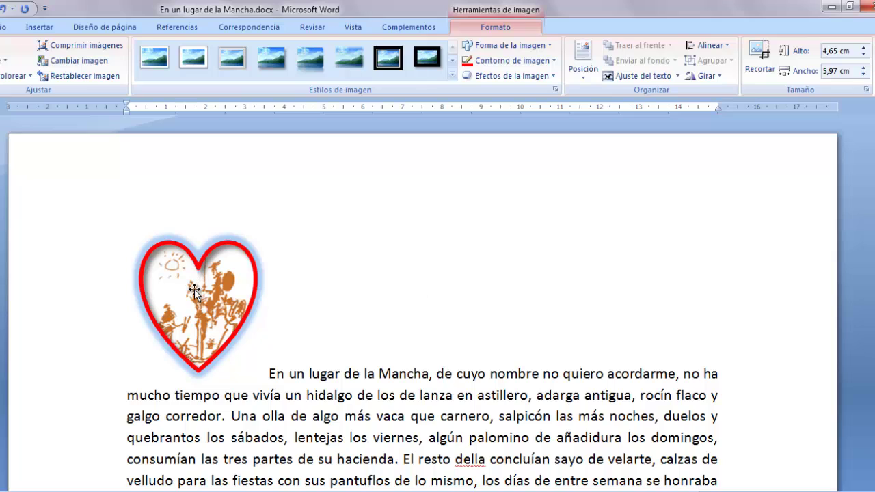
click(198, 292)
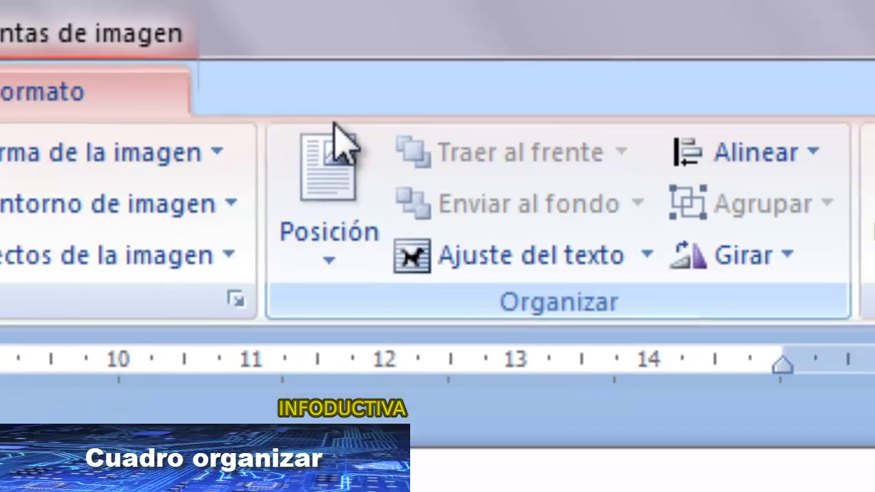
click(318, 233)
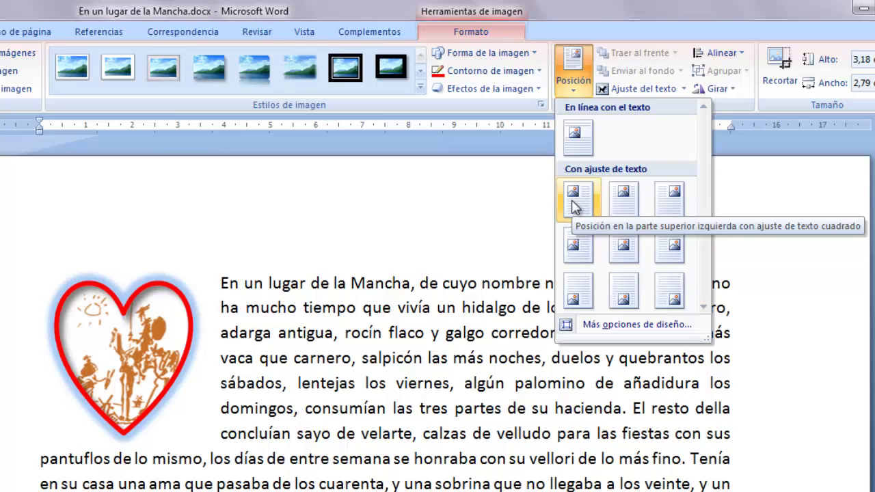
click(579, 82)
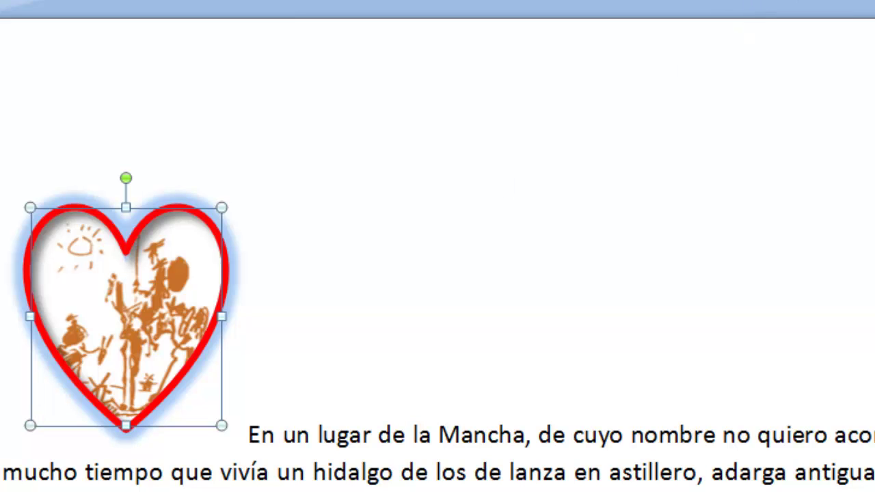
Step: Move the red-outlined heart picture after "de cuyo" in the first line and set its text wrapping to Tight (Estrecho)
drag(130, 311, 491, 405)
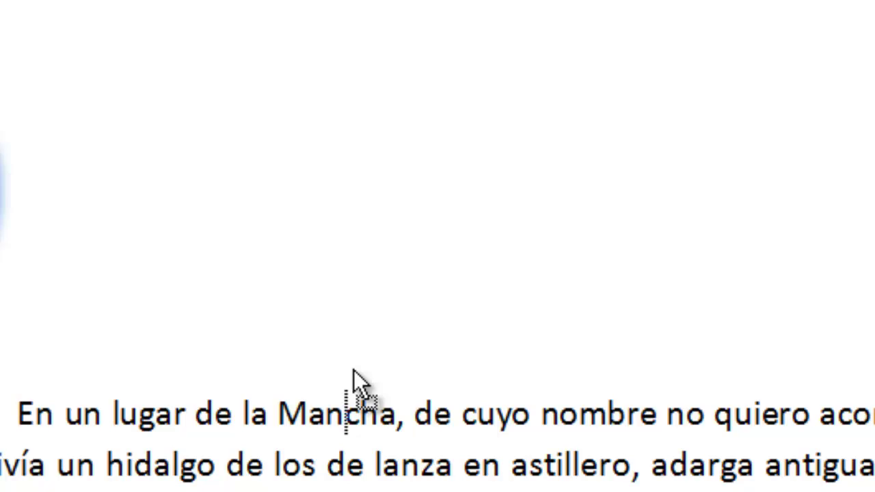
drag(354, 383, 524, 371)
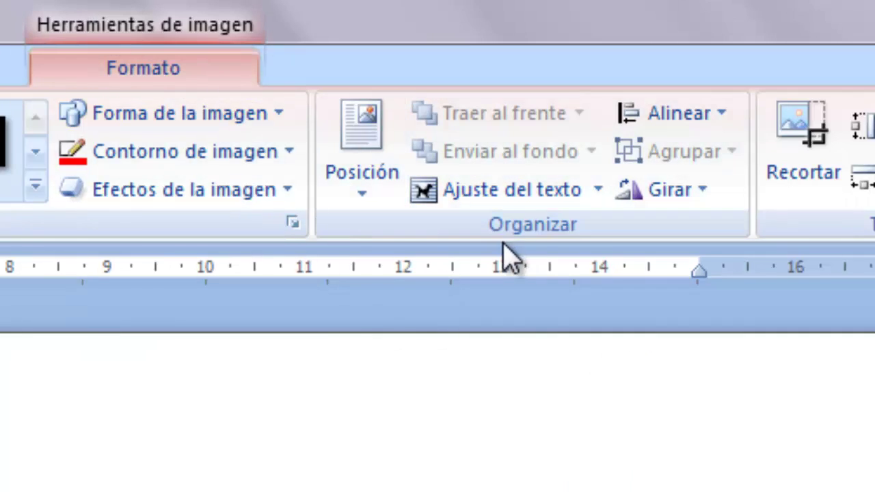
click(510, 193)
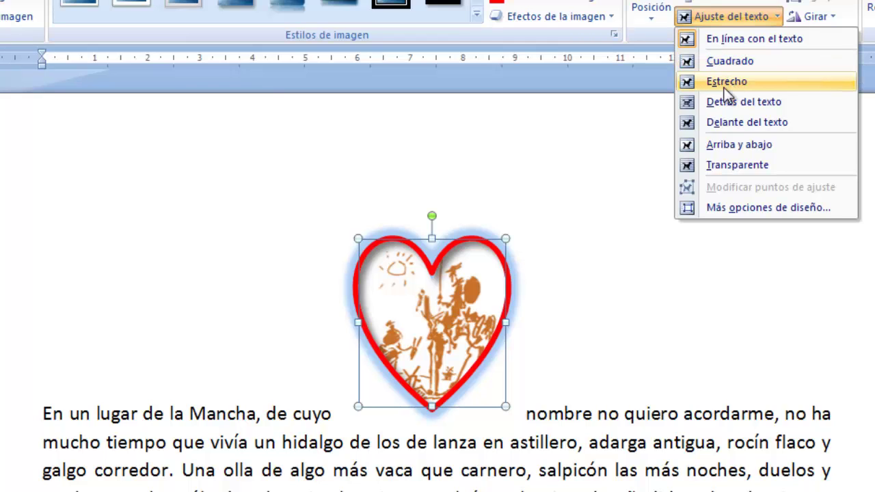
click(724, 83)
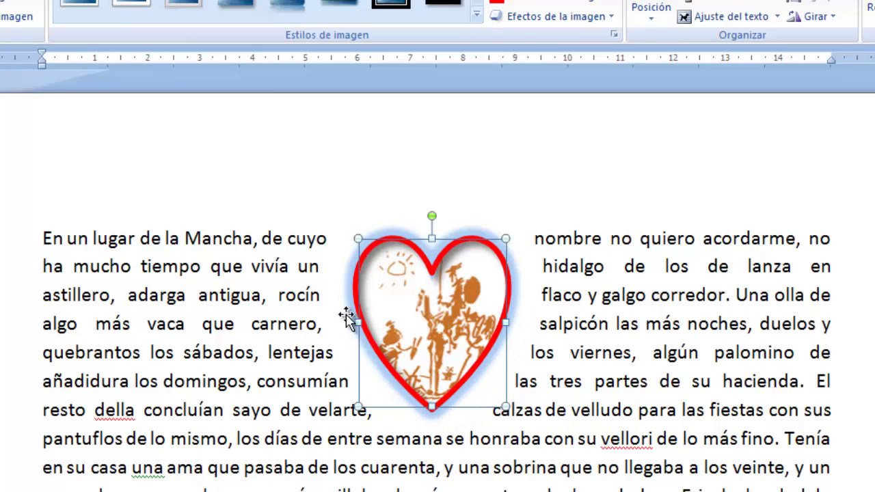
Step: Try Square (Cuadrado) text wrapping on the red-outlined heart picture and restore Tight (Estrecho) wrapping
click(716, 20)
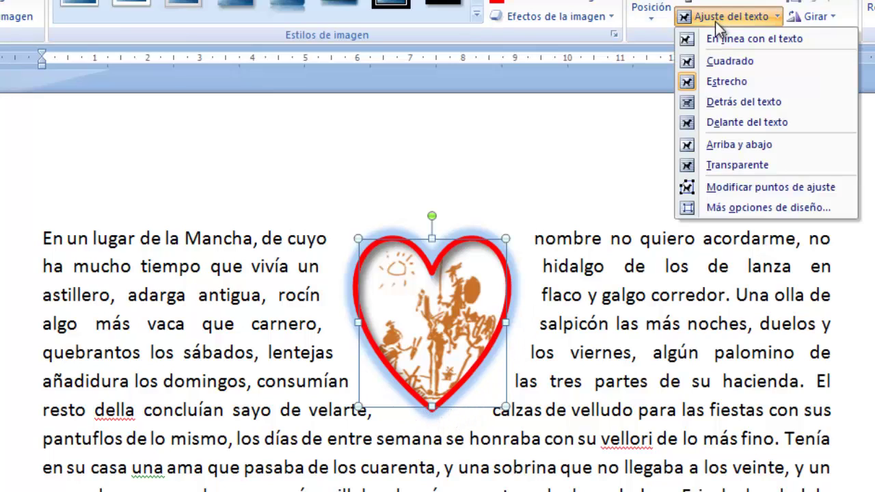
click(714, 63)
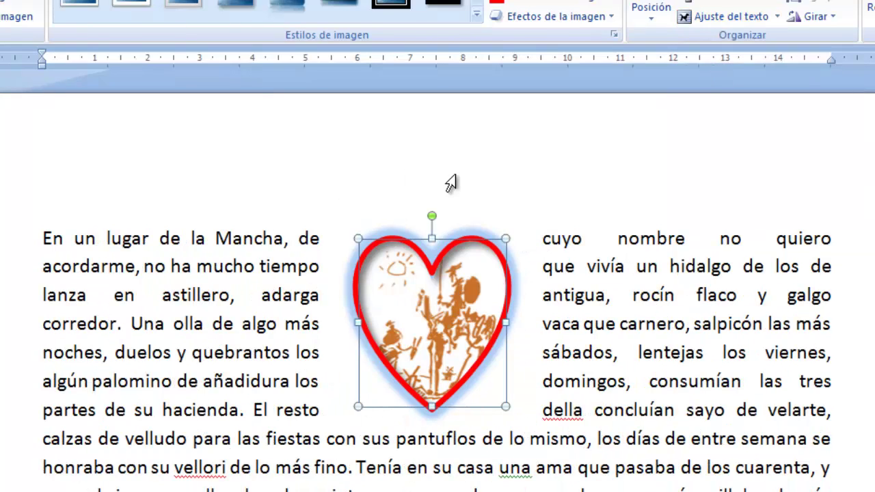
click(743, 16)
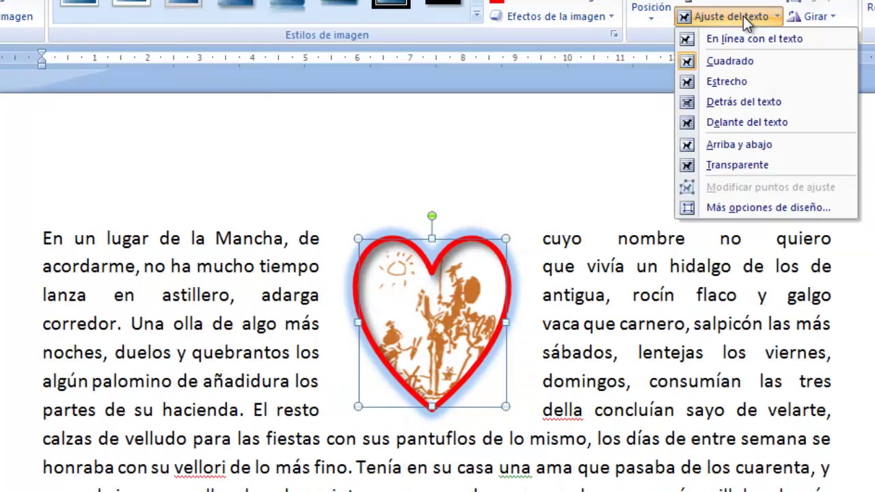
click(730, 81)
Step: Move the red-outlined heart picture straight down into the middle of the first paragraph, about four lines lower
scroll(686, 248, down, 2)
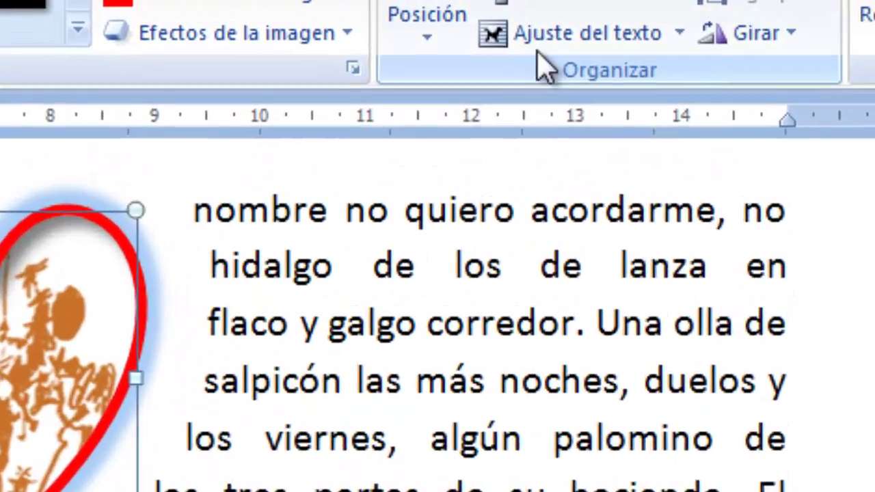
click(707, 16)
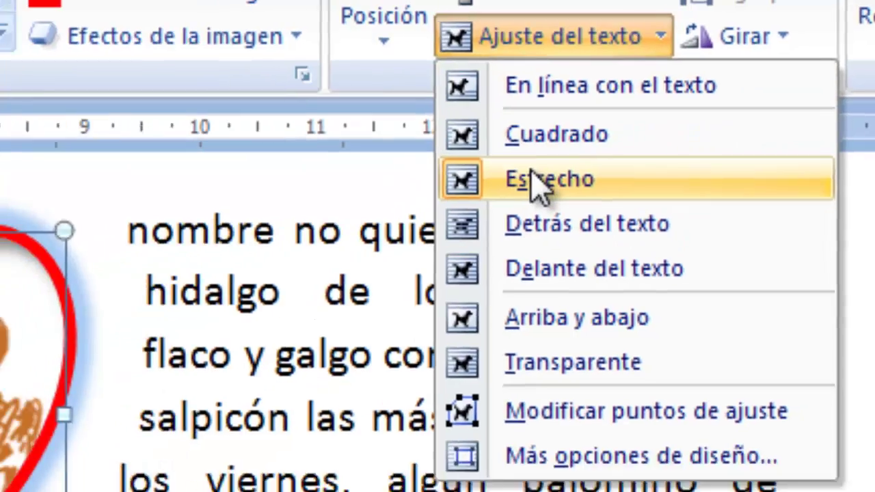
click(502, 201)
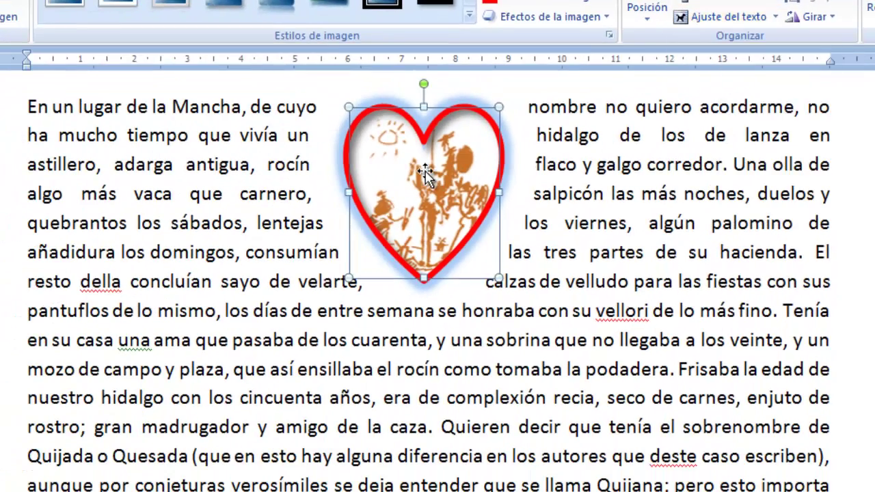
drag(425, 172, 426, 283)
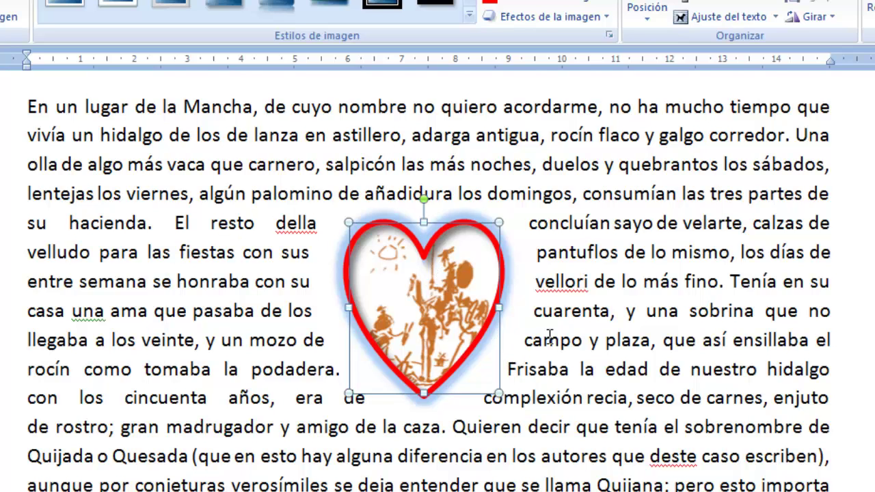
Step: Set the text wrapping of the sunset heart picture to Behind Text (Detrás del texto)
scroll(546, 335, down, 4)
scroll(393, 361, down, 1)
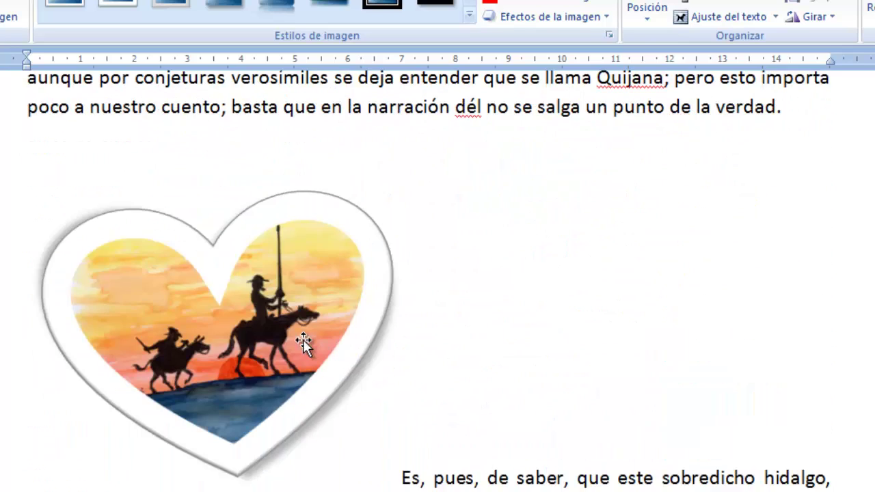
click(291, 350)
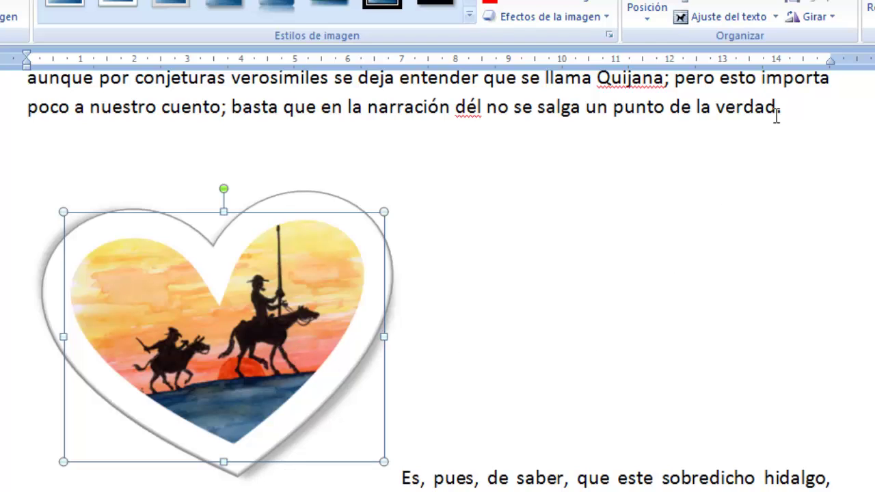
click(770, 21)
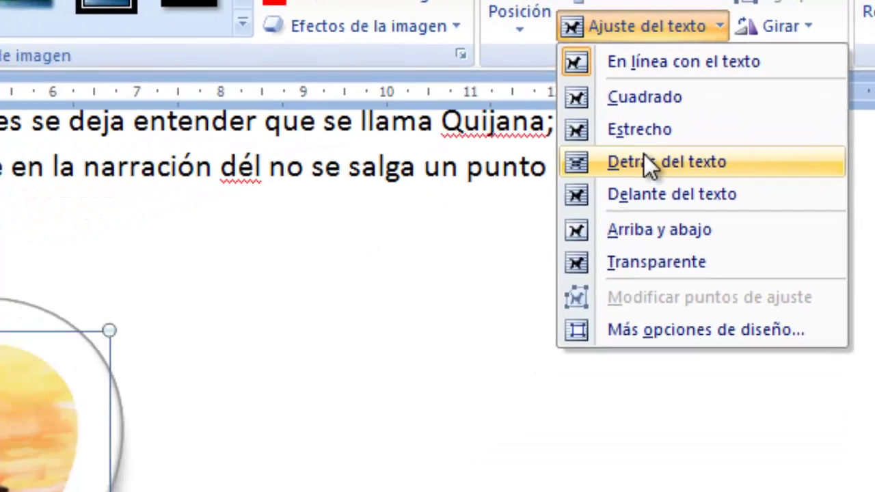
click(574, 212)
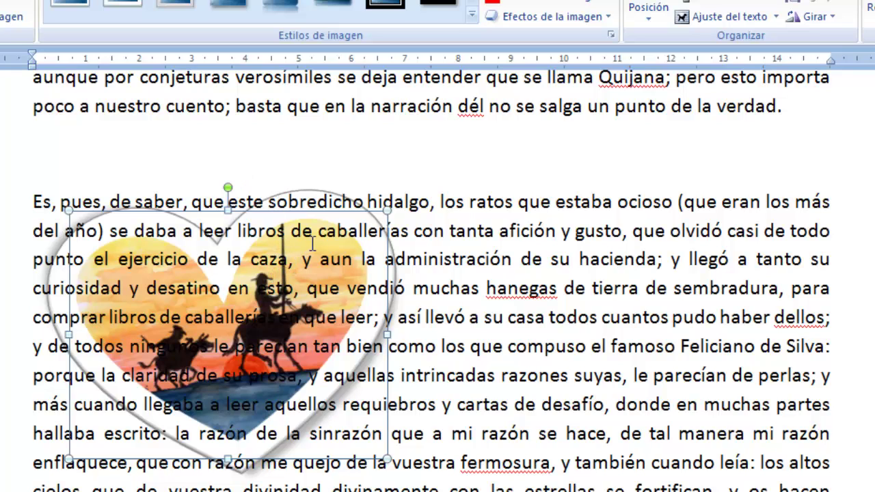
Step: Add and remove a blank line above the second paragraph, and undo back to the sunset heart's in-line placement
mouse_move(295, 259)
mouse_down()
mouse_move(317, 233)
mouse_move(321, 202)
mouse_move(321, 259)
mouse_move(311, 260)
mouse_up()
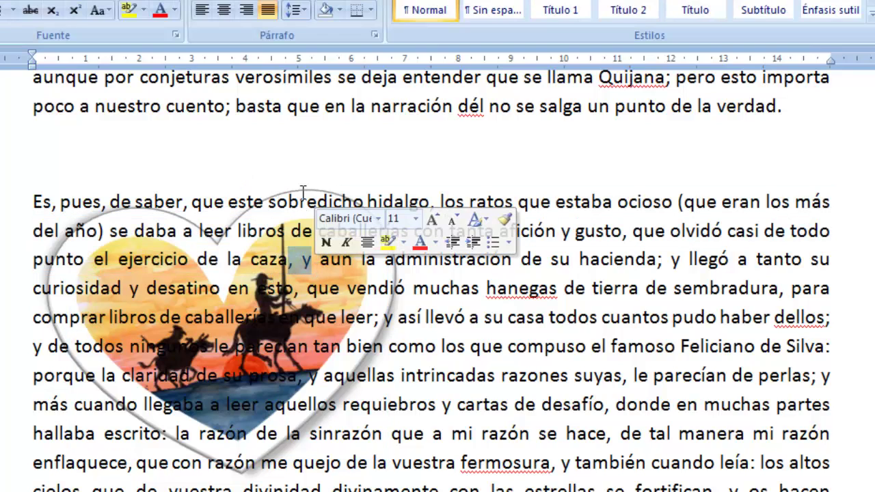
click(306, 191)
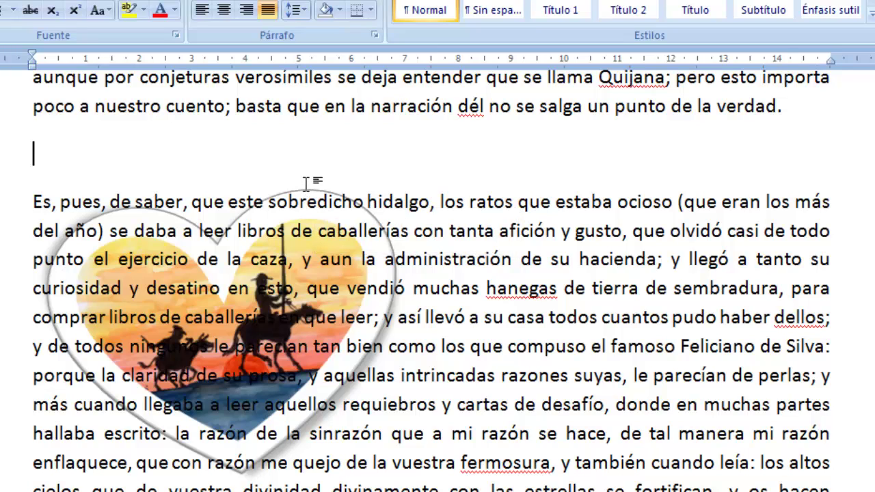
key(Return)
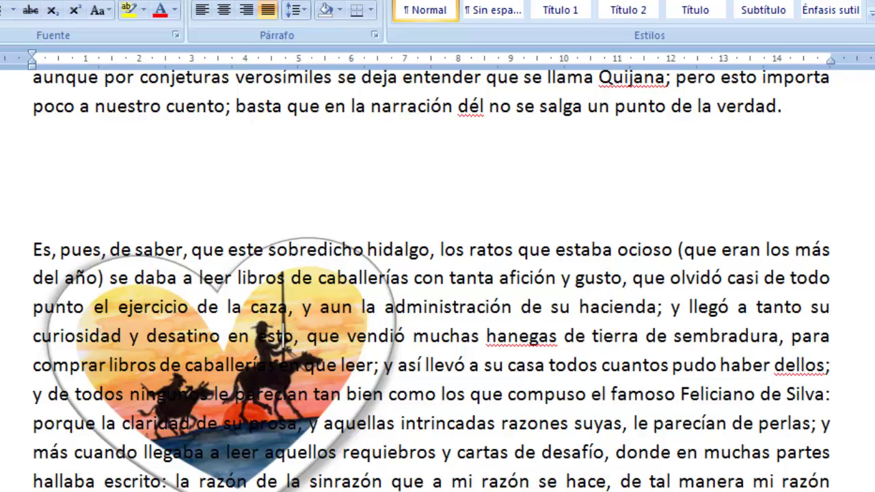
key(BackSpace)
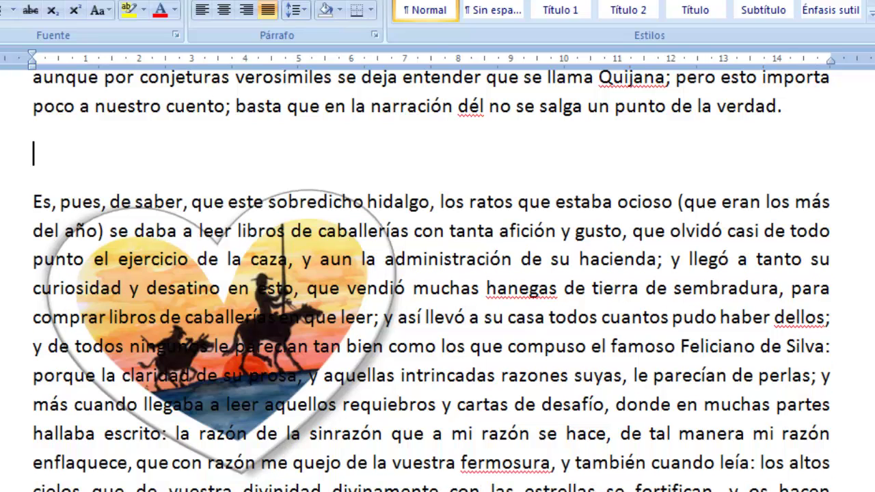
key(ctrl+z)
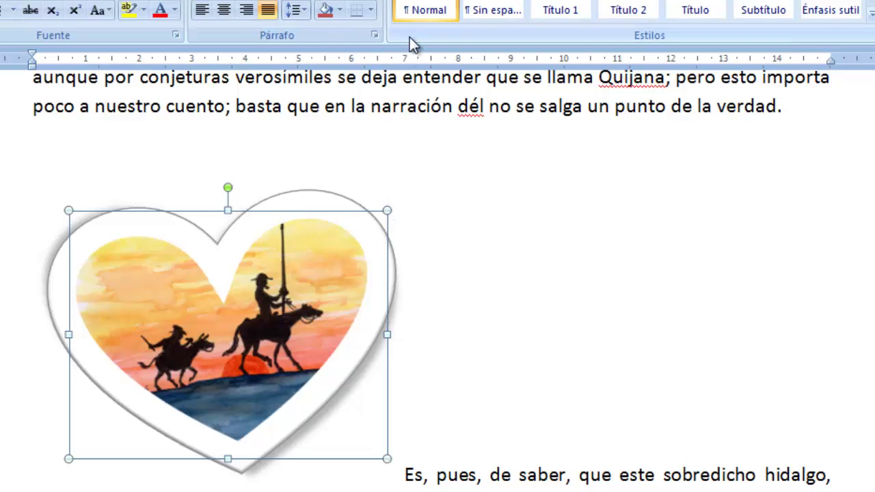
Step: Set the text wrapping of the sunset heart picture to Tight (Estrecho)
click(492, 0)
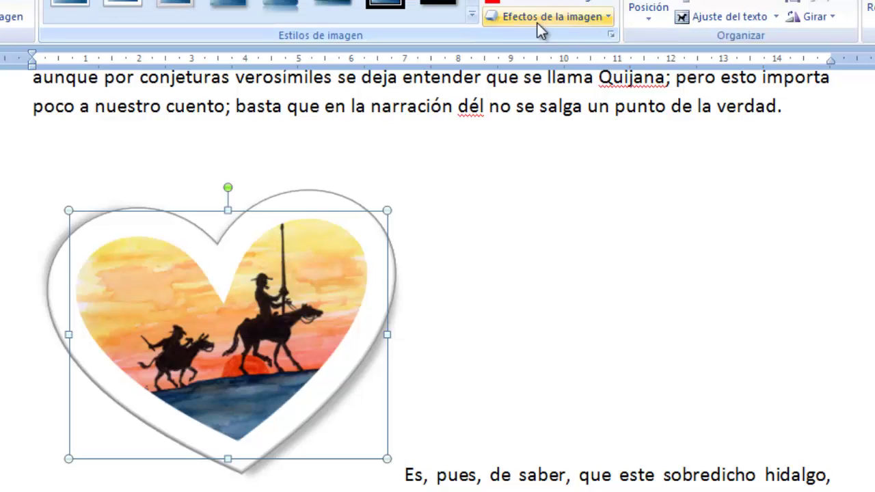
click(697, 16)
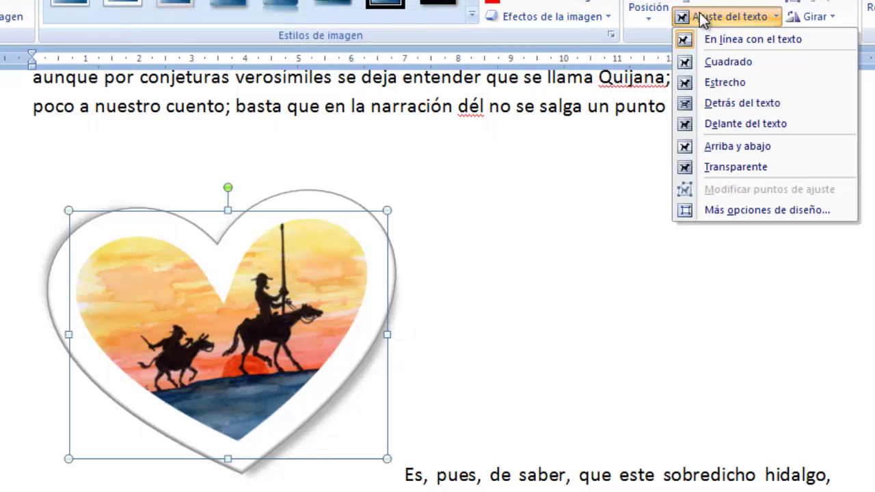
click(724, 82)
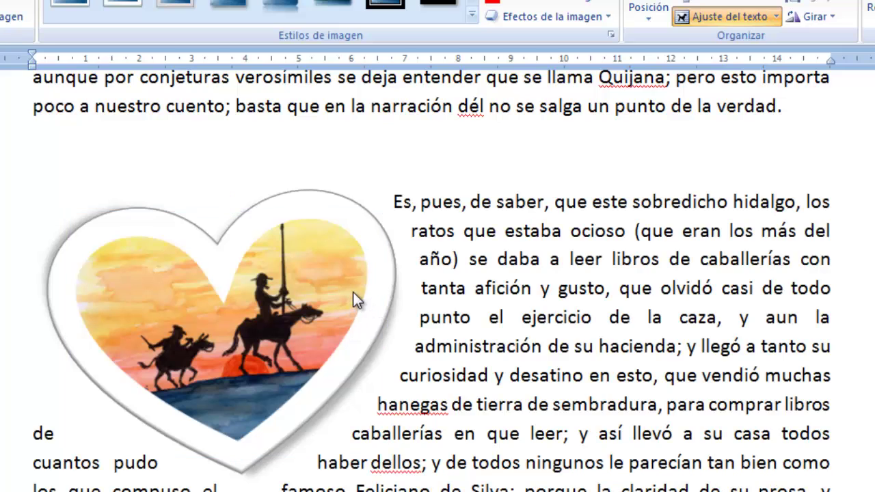
Step: Move the sunset heart picture to the centre of the second paragraph and rotate it slightly clockwise
drag(319, 302, 480, 381)
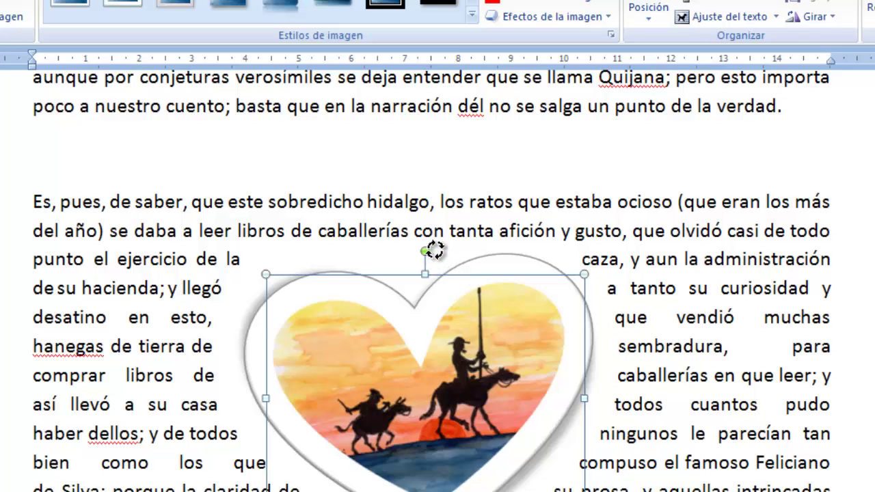
drag(427, 251, 483, 254)
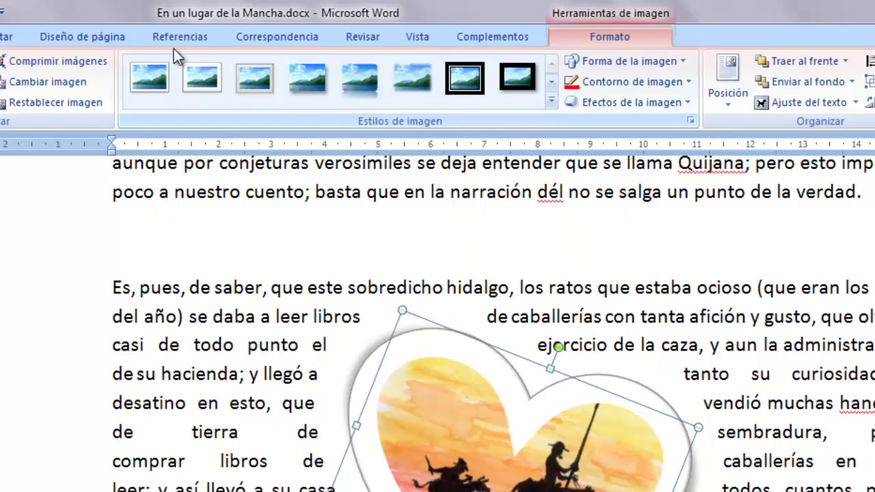
Step: Place the cursor on the blank line below the "Tuvo muchas veces competencia" paragraph and open the clip art search (Imágenes prediseñadas)
click(229, 297)
scroll(285, 308, down, 8)
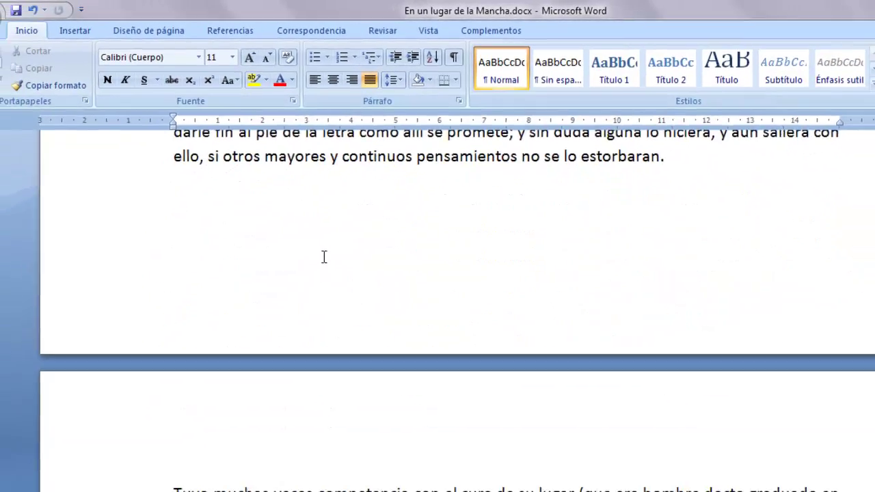
scroll(324, 256, down, 5)
click(407, 296)
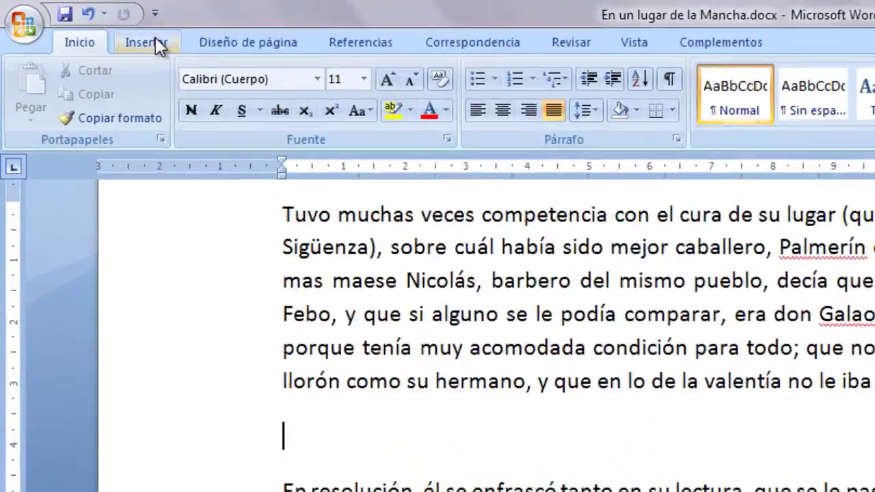
click(156, 41)
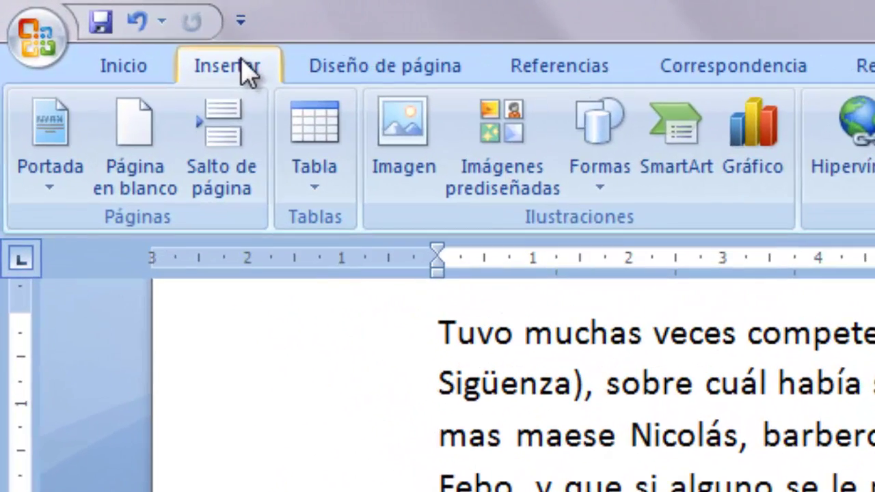
click(514, 123)
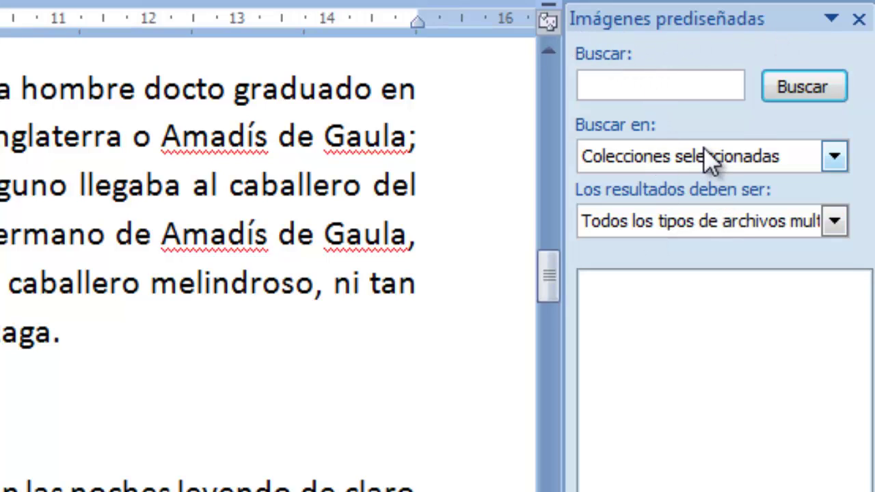
Step: Set the clip art search to cover all collections (En todo) and check which media types are included
click(833, 157)
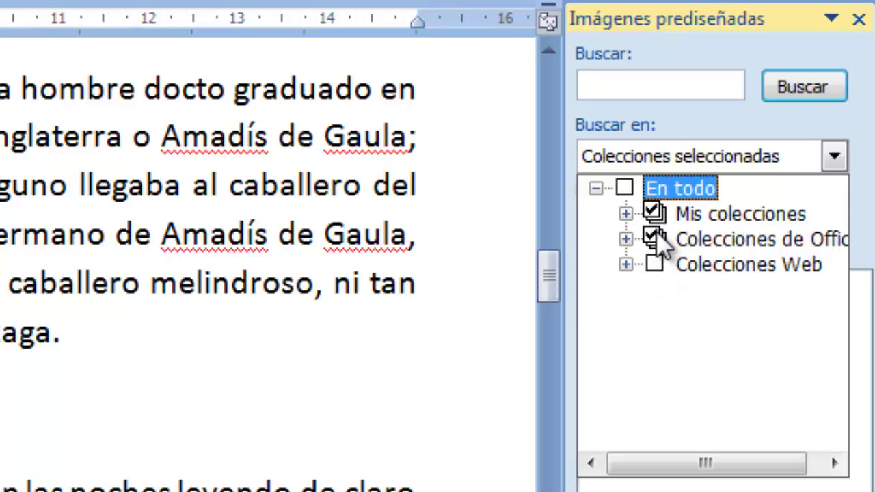
click(624, 189)
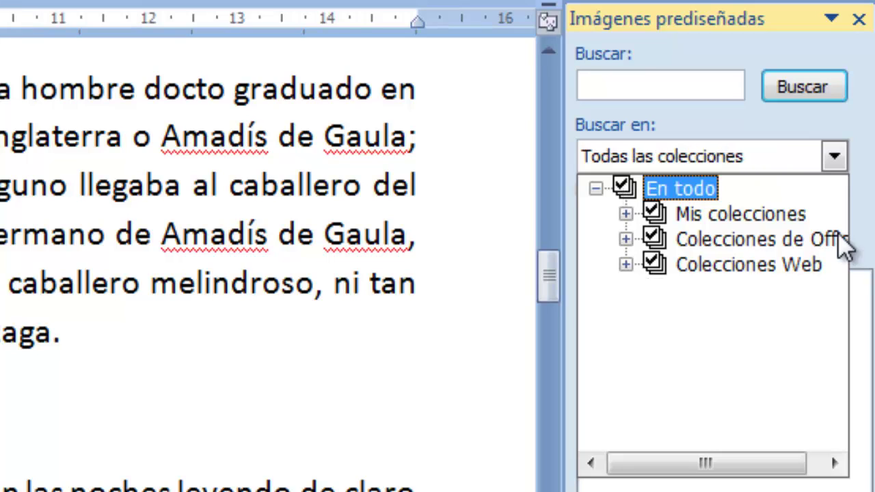
click(833, 155)
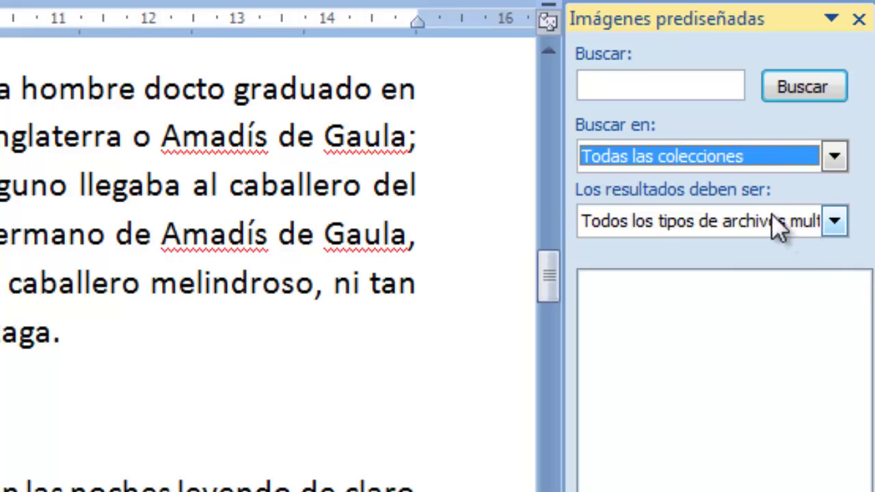
click(836, 222)
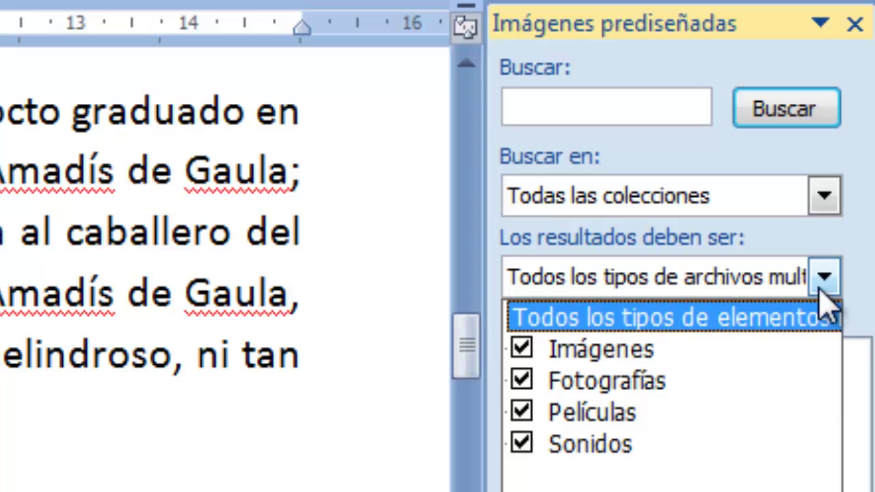
click(834, 222)
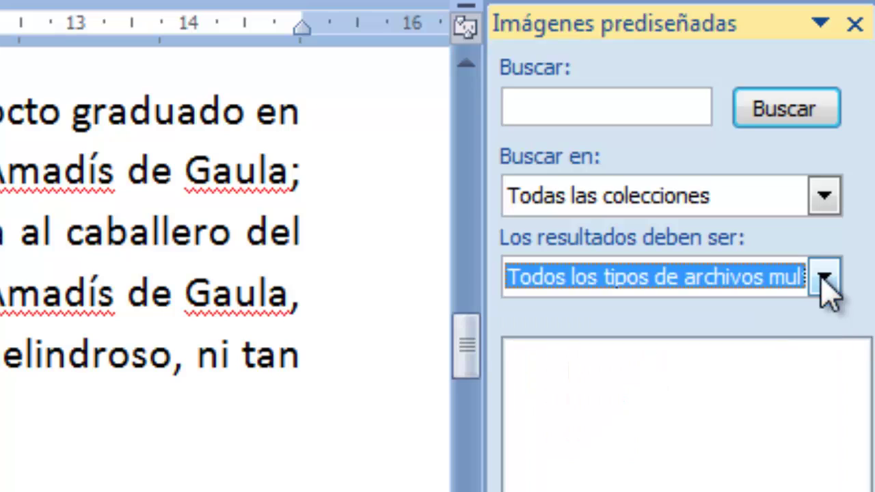
Step: Search the clip art for "quijote"
click(555, 107)
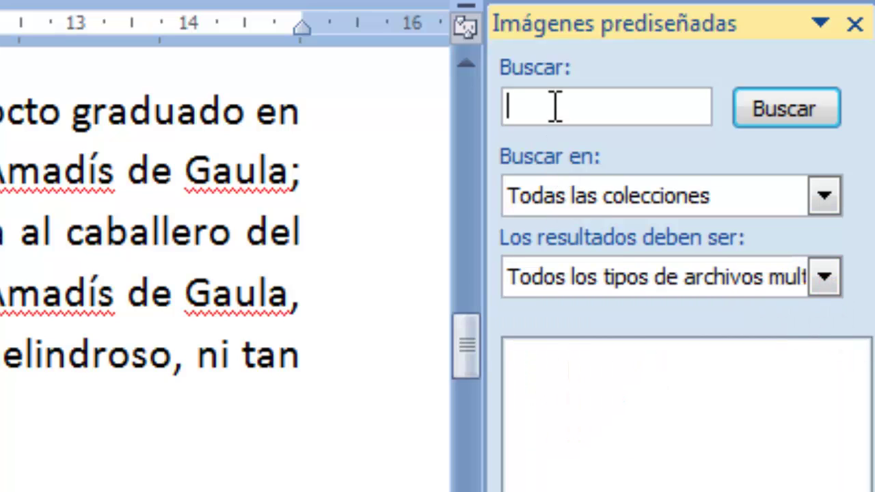
text(qu)
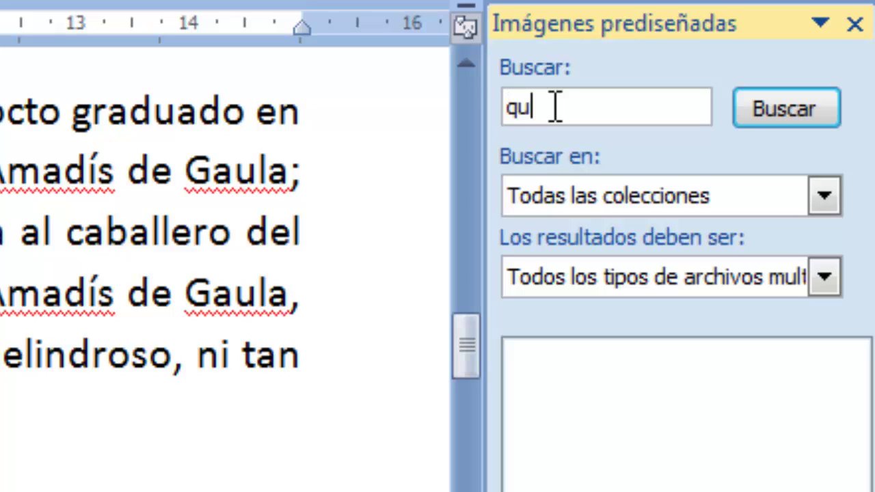
text(ijote)
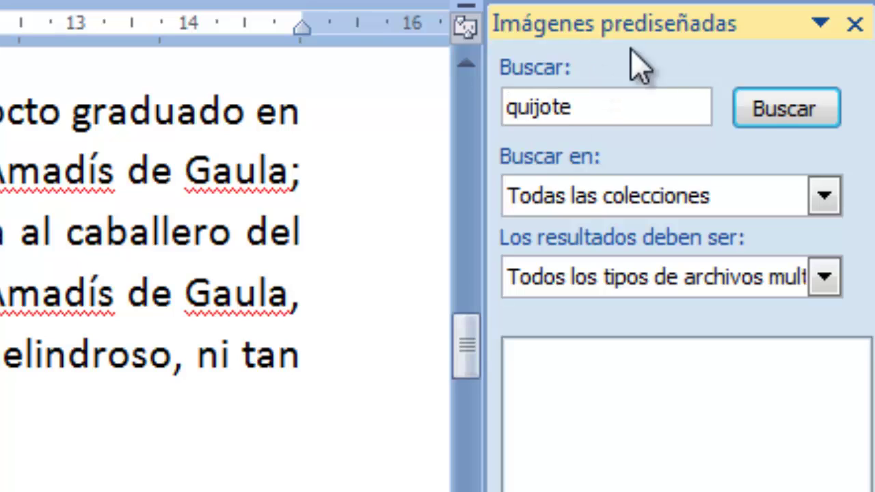
click(770, 125)
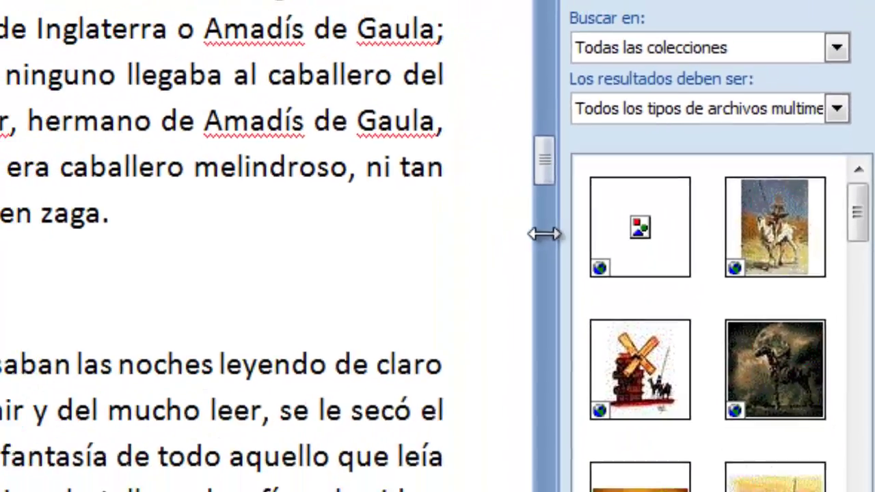
Step: Look through the clip art results for suitable Don Quijote pictures, trying a wider results pane
drag(470, 236, 104, 266)
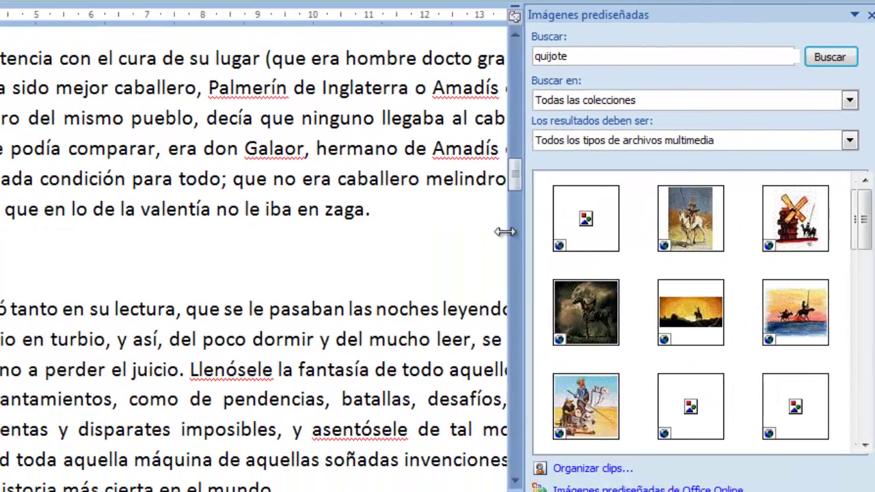
drag(504, 231, 635, 248)
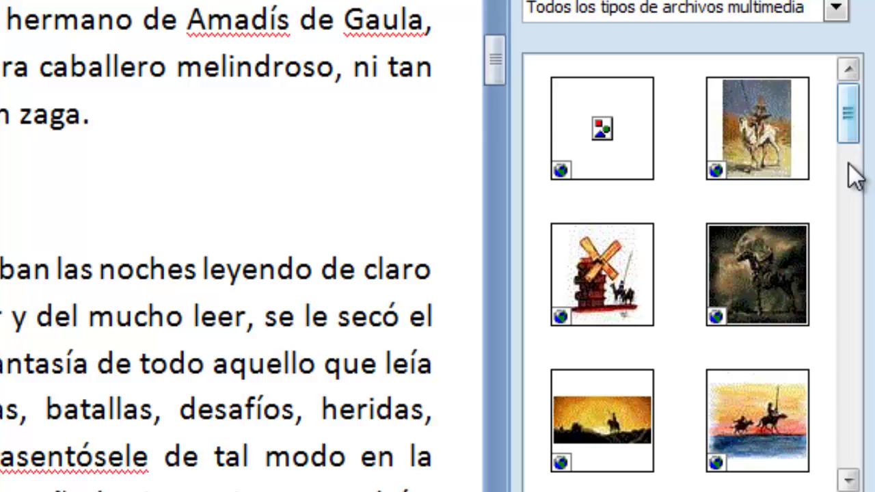
scroll(752, 246, down, 2)
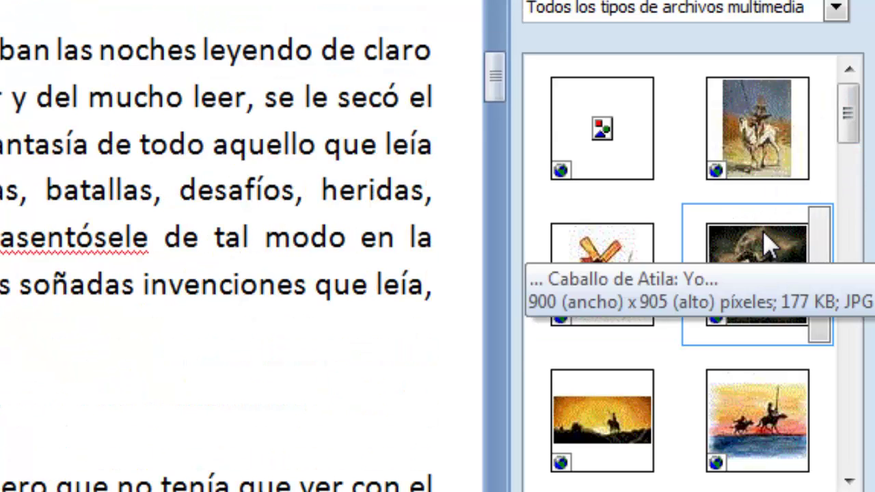
click(849, 481)
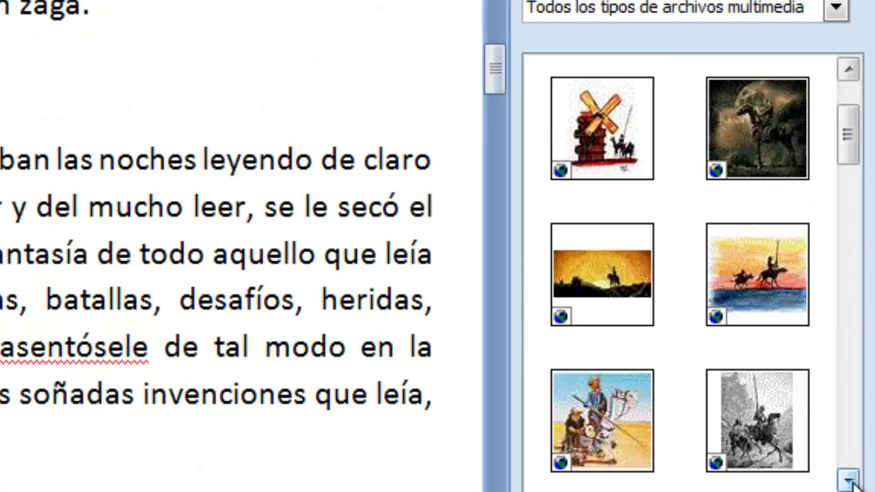
click(849, 481)
click(849, 481)
click(849, 481)
click(849, 481)
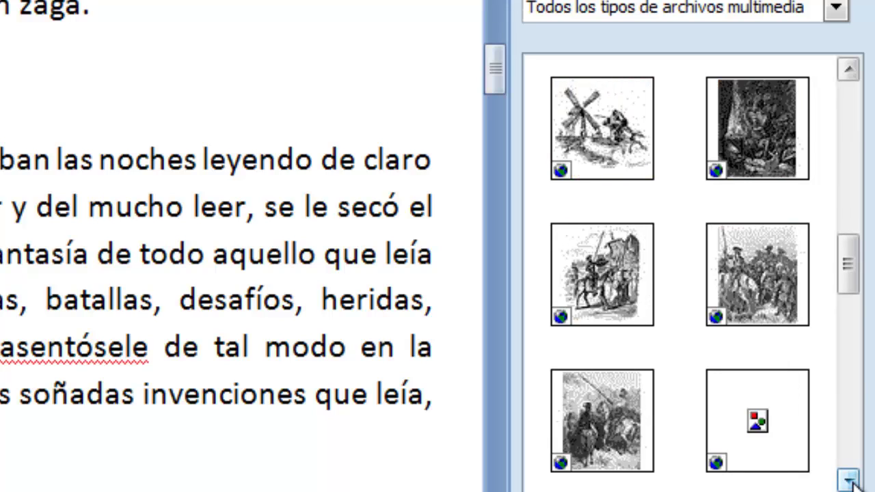
click(849, 481)
Step: Insert the cartoon clip of Don Quijote and Sancho on the blank line and shrink it to about 4.4 cm wide
drag(849, 294, 851, 178)
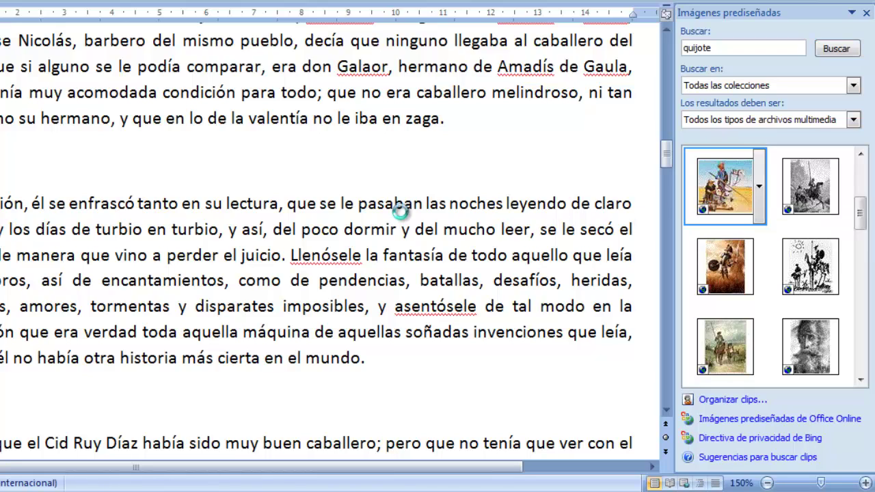
drag(157, 167, 156, 161)
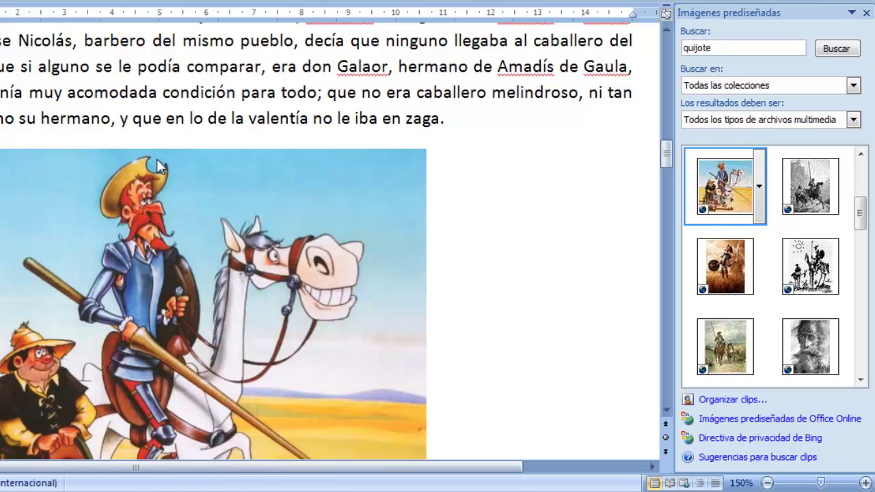
scroll(157, 162, down, 2)
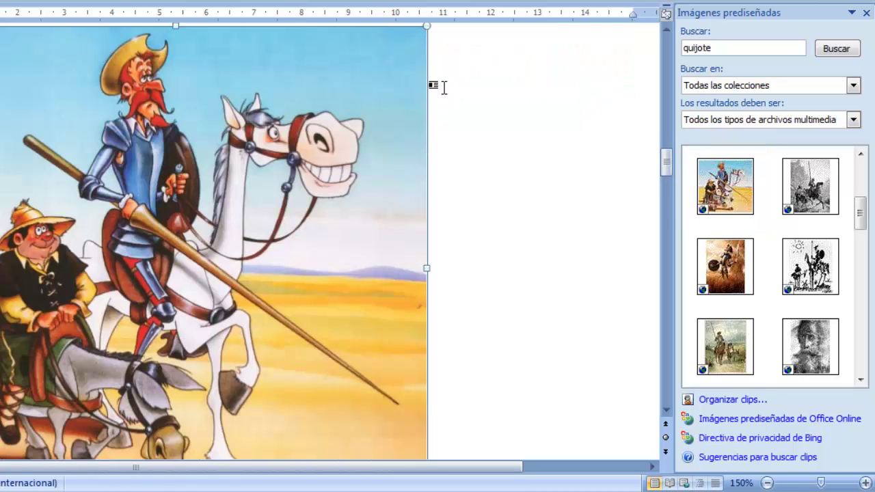
drag(424, 26, 142, 313)
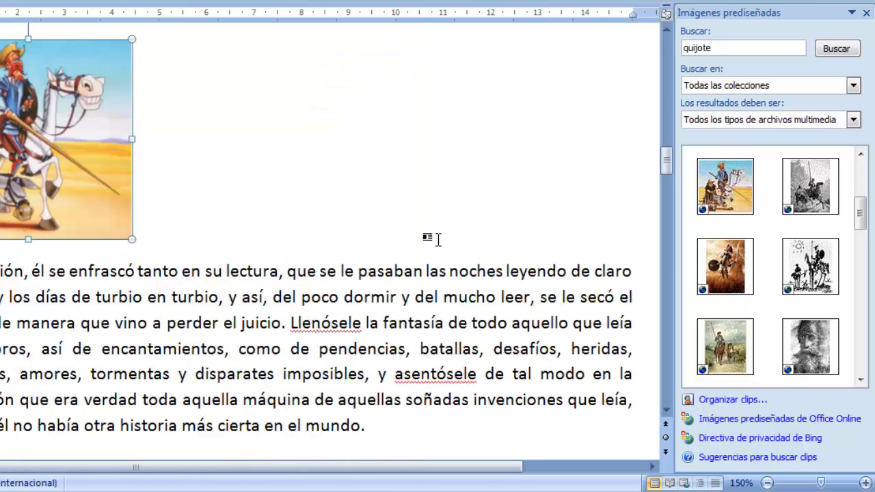
drag(859, 215, 863, 236)
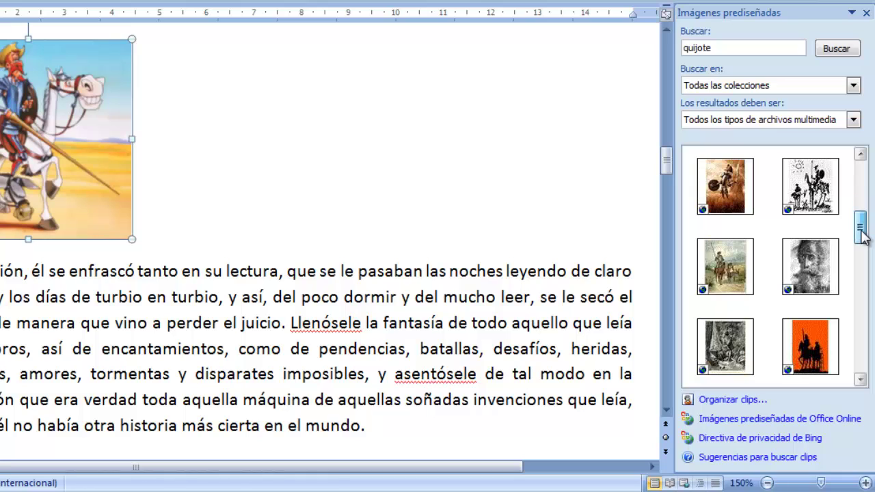
mouse_move(819, 280)
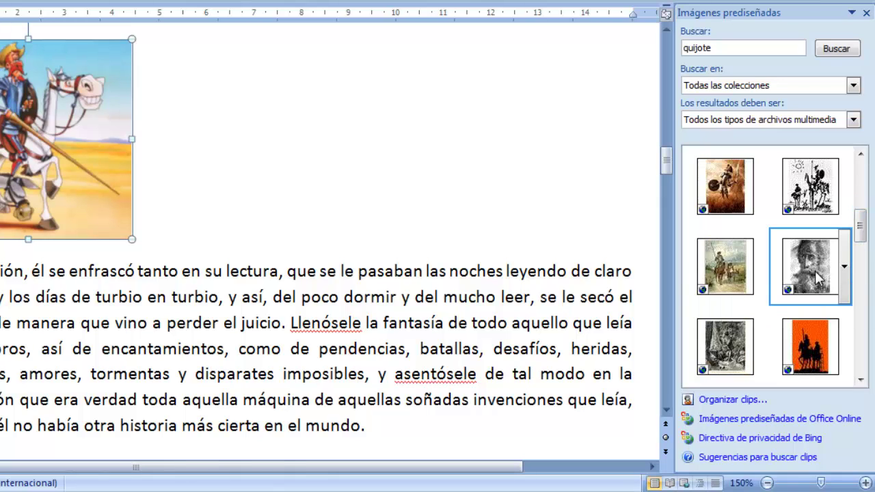
click(818, 280)
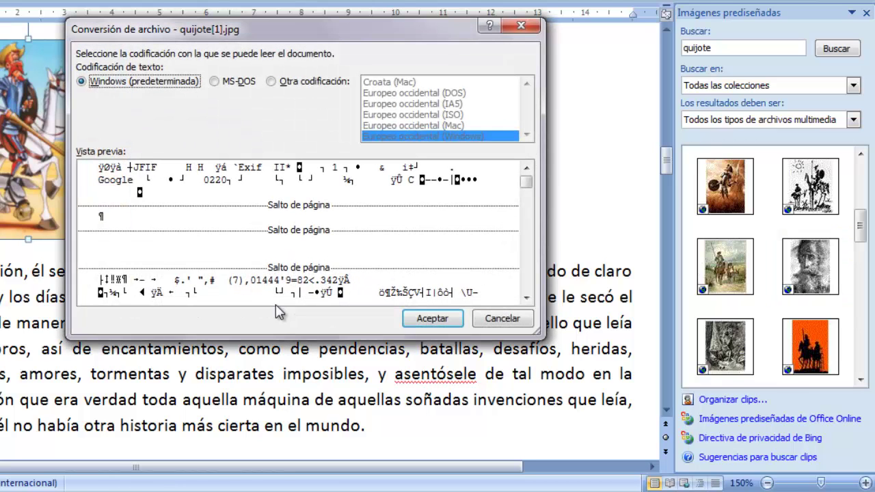
click(487, 318)
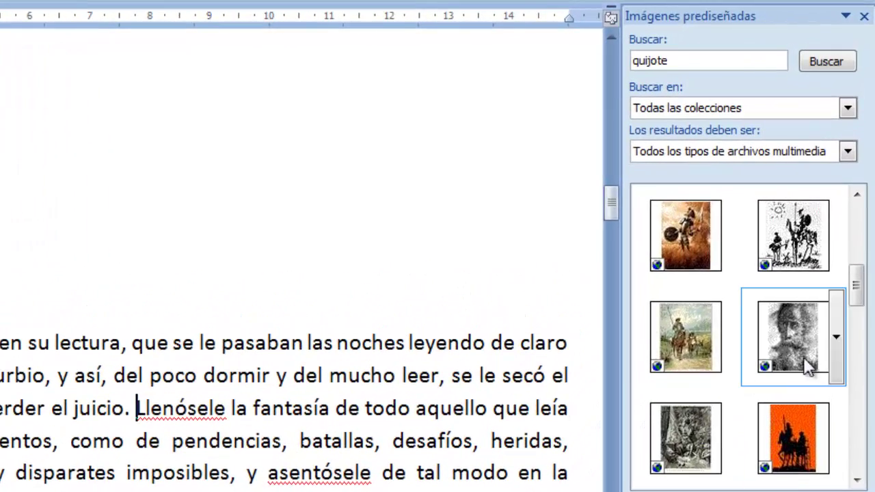
Step: Insert the pencil portrait clip before "Llenósele", shrunk to 12,72 cm high by 9,36 cm wide, and close the clip art search
click(778, 335)
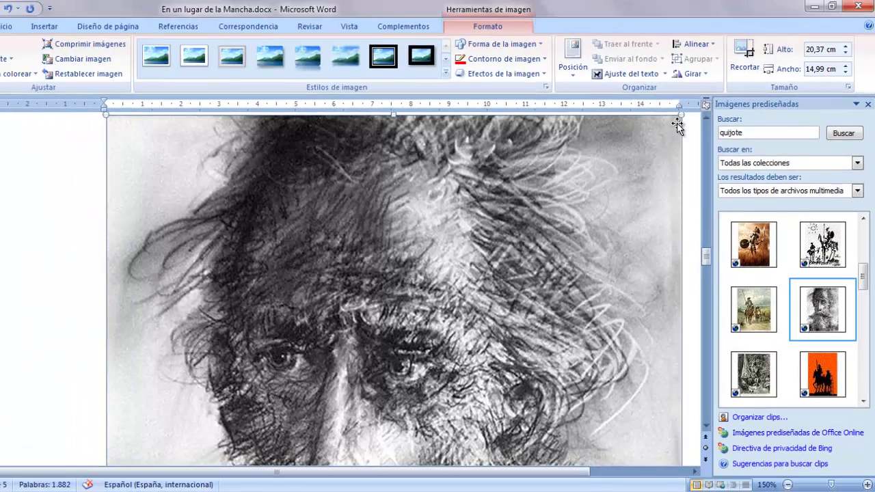
drag(681, 116, 395, 355)
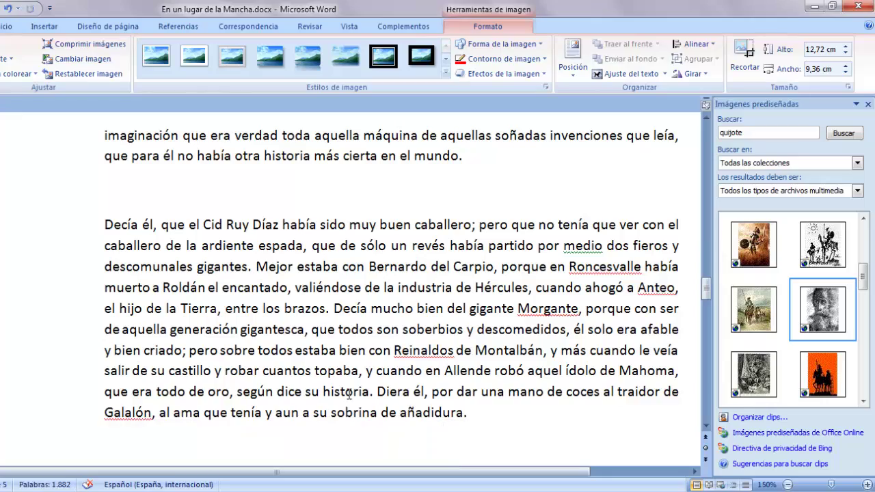
scroll(511, 251, down, 5)
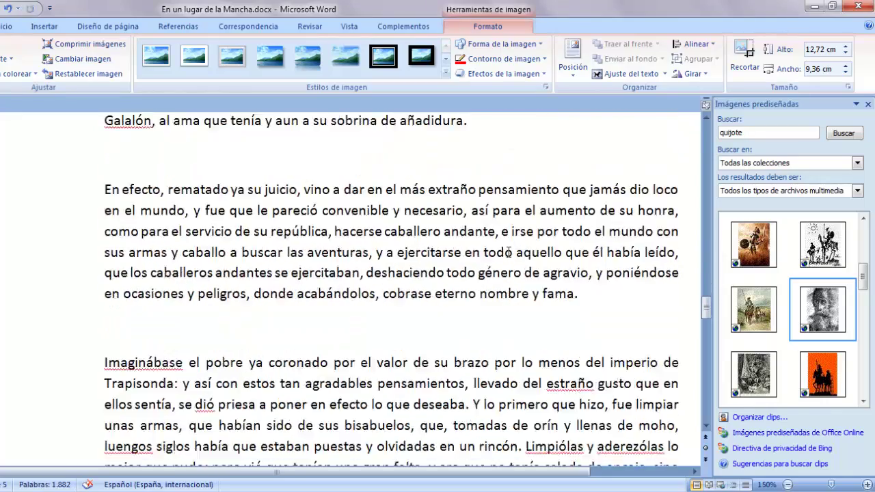
scroll(512, 251, up, 9)
scroll(515, 251, up, 5)
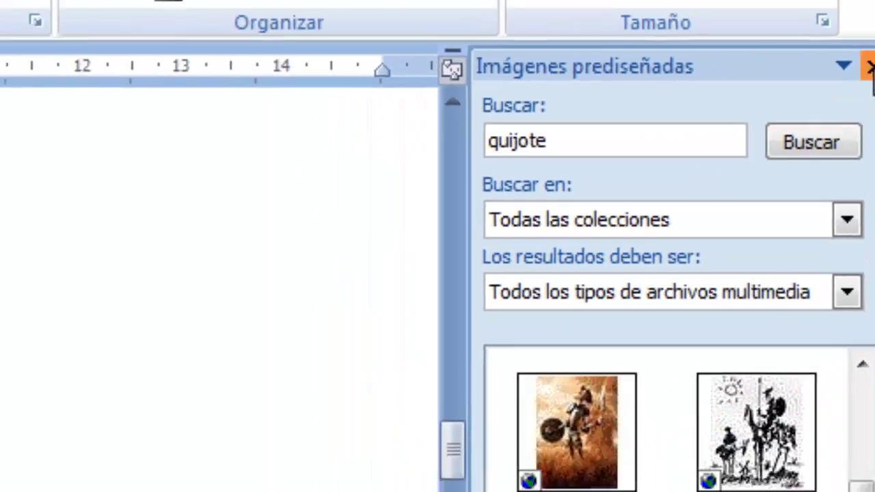
click(850, 45)
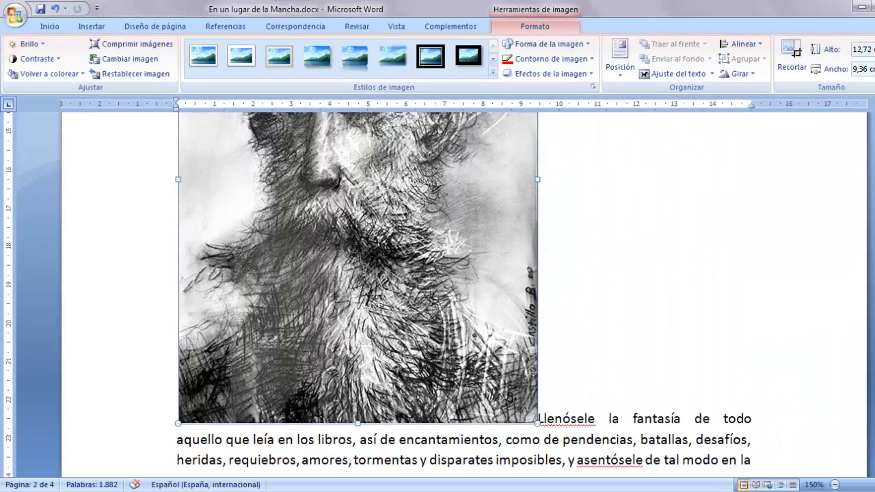
Step: Apply the slanted, bevelled picture style with rounded corners and shadow to the cartoon picture of Don Quijote and Sancho
scroll(550, 169, up, 10)
scroll(437, 294, down, 5)
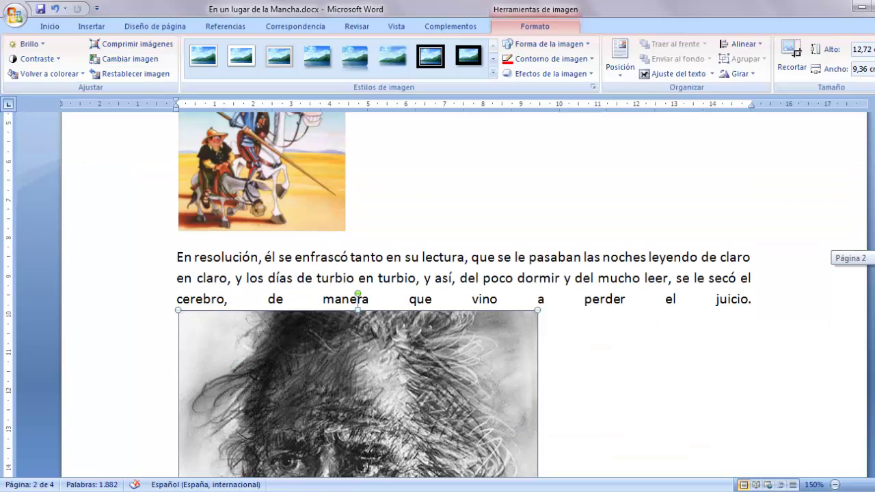
scroll(437, 293, up, 1)
click(248, 212)
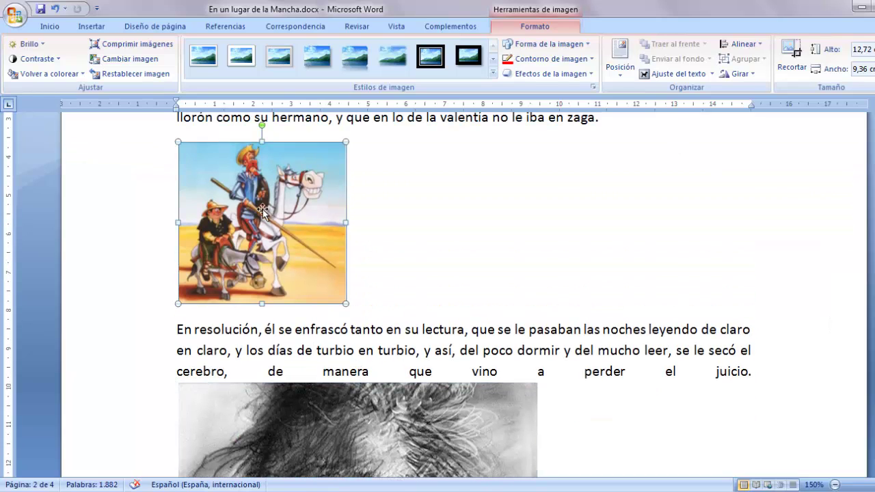
click(493, 74)
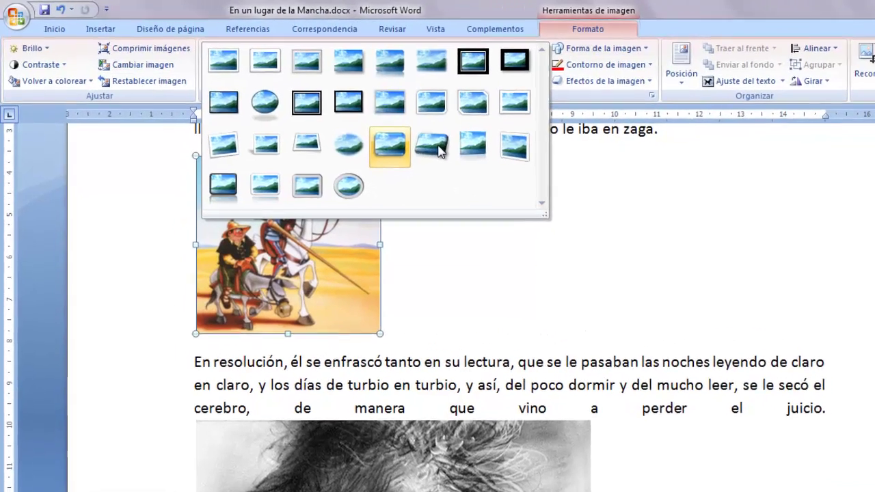
key(Escape)
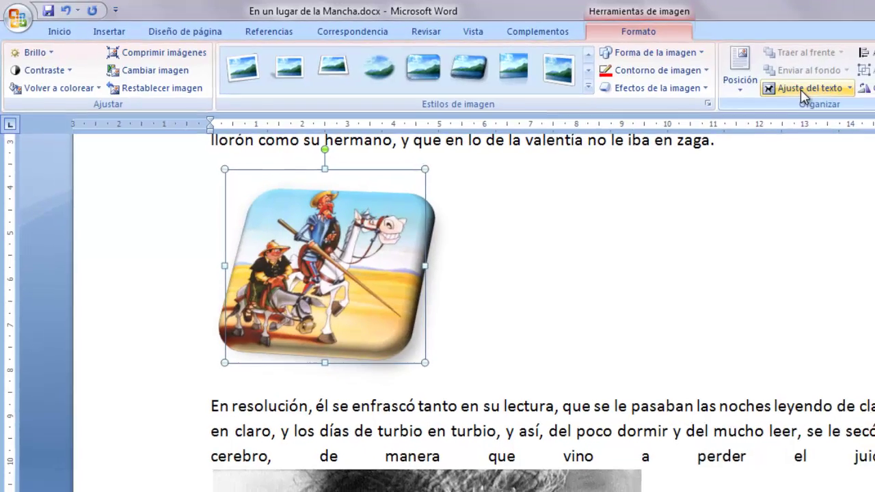
Step: Set the cartoon picture's text wrapping to Estrecho and move it into the middle of the text, above and beside "En resolución"
click(804, 93)
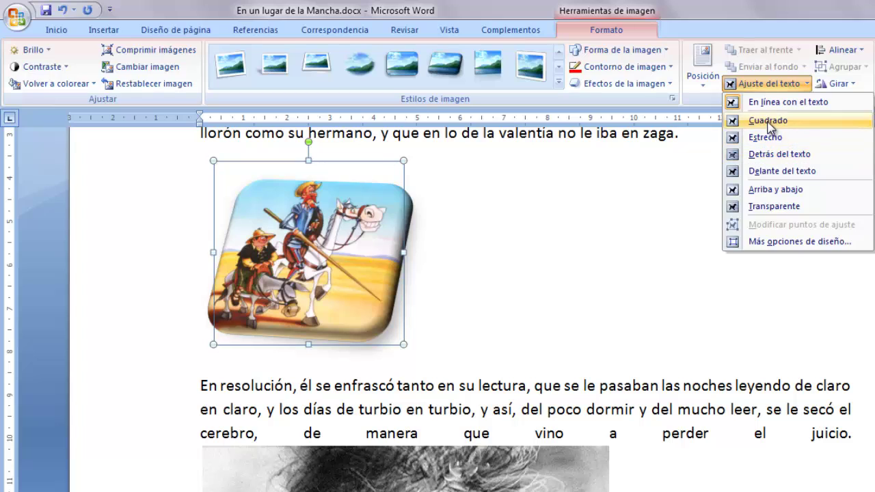
click(766, 137)
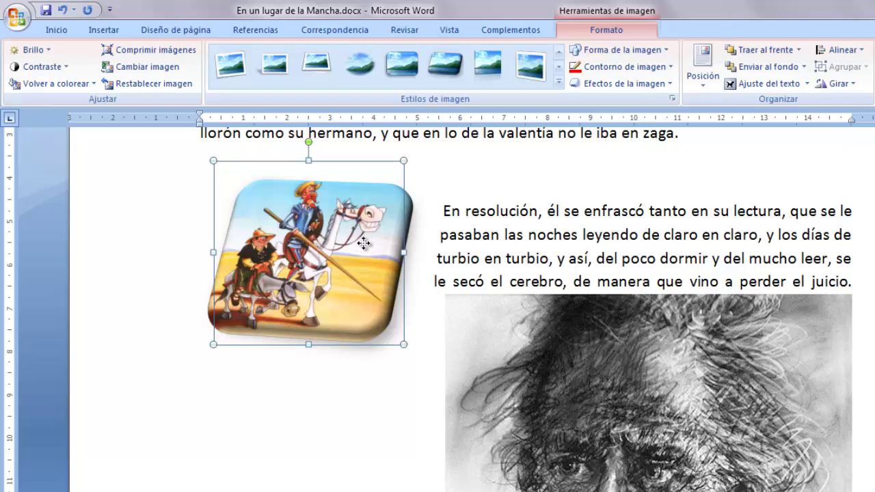
drag(380, 242, 492, 185)
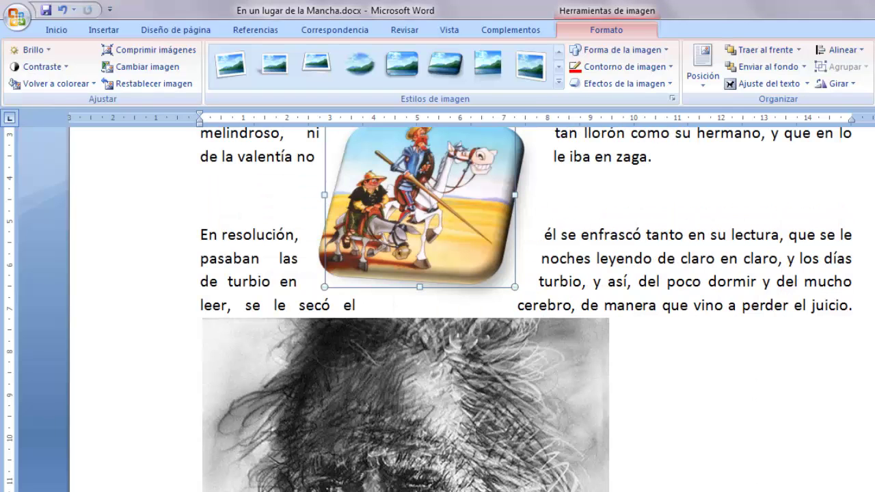
Step: Shrink the pencil portrait proportionally to about 2,4 cm wide
scroll(806, 260, down, 5)
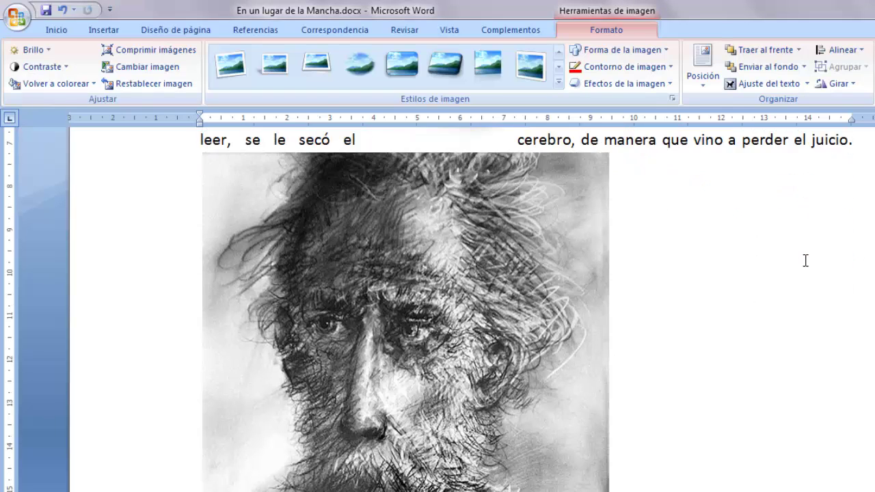
click(753, 242)
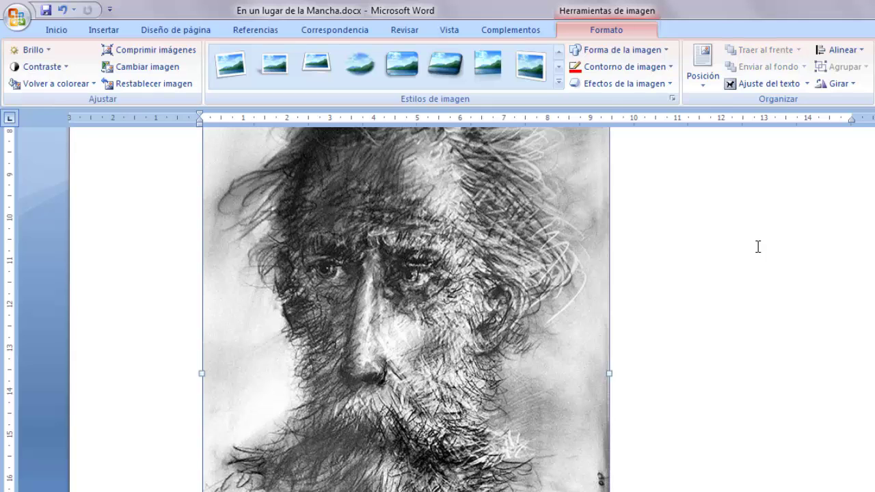
scroll(755, 244, up, 1)
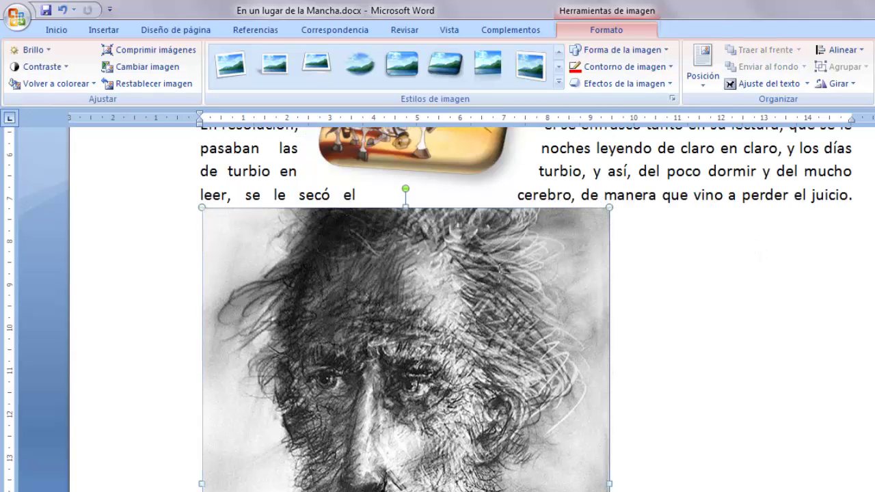
key(ctrl+z)
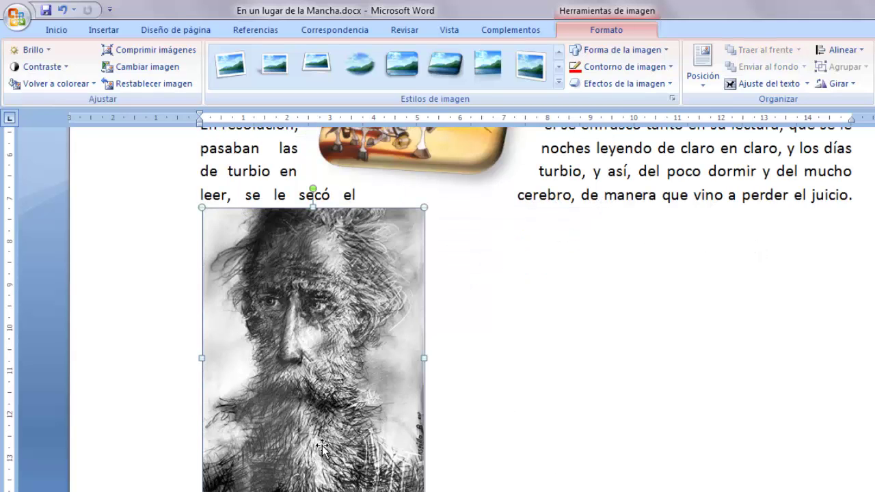
drag(427, 206, 305, 403)
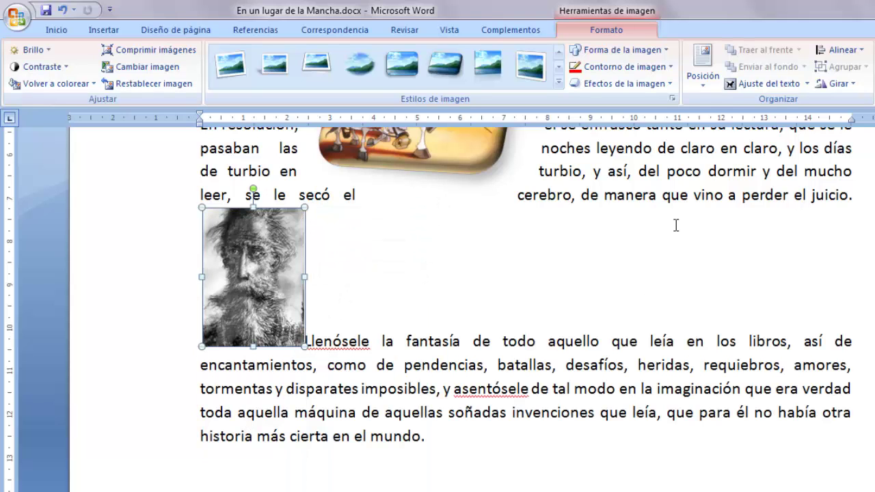
Step: Set the portrait's text wrapping to Estrecho and move it to the page's right margin, between "en el mundo" and "Decía él"
click(769, 83)
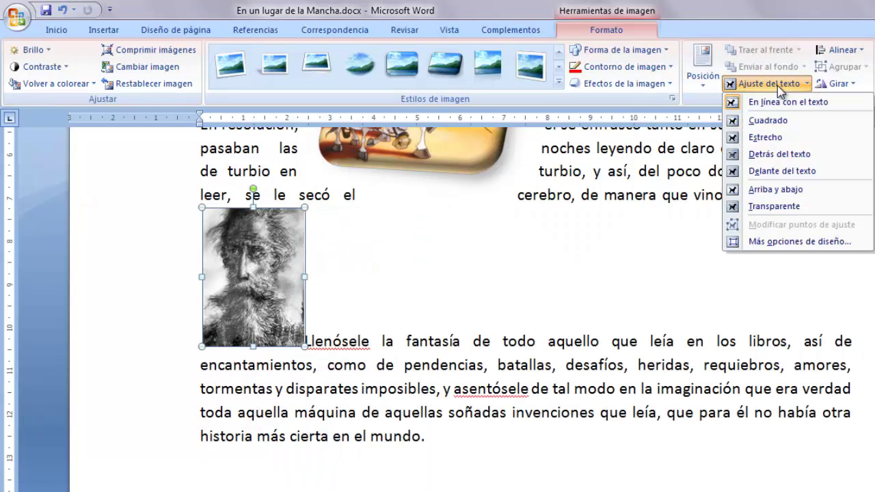
click(773, 135)
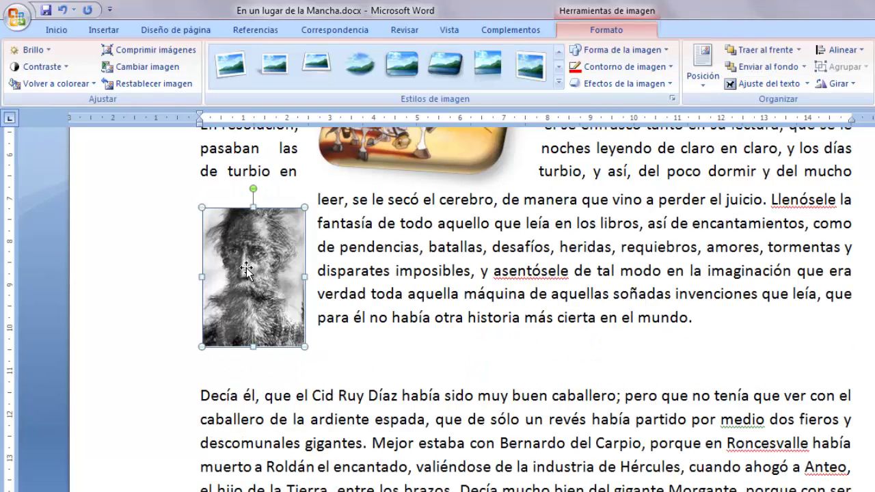
drag(246, 270, 790, 352)
scroll(689, 300, up, 3)
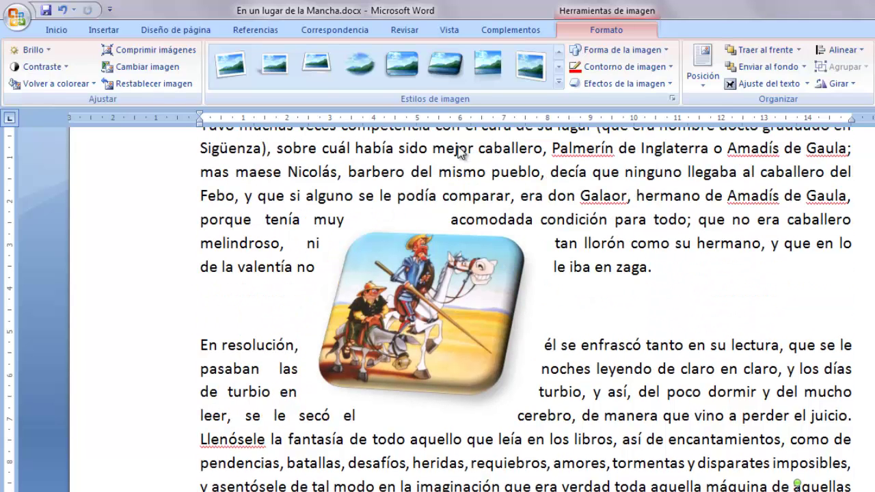
Step: View the pages side by side at 70% zoom and examine how the pictures sit within the text
click(102, 41)
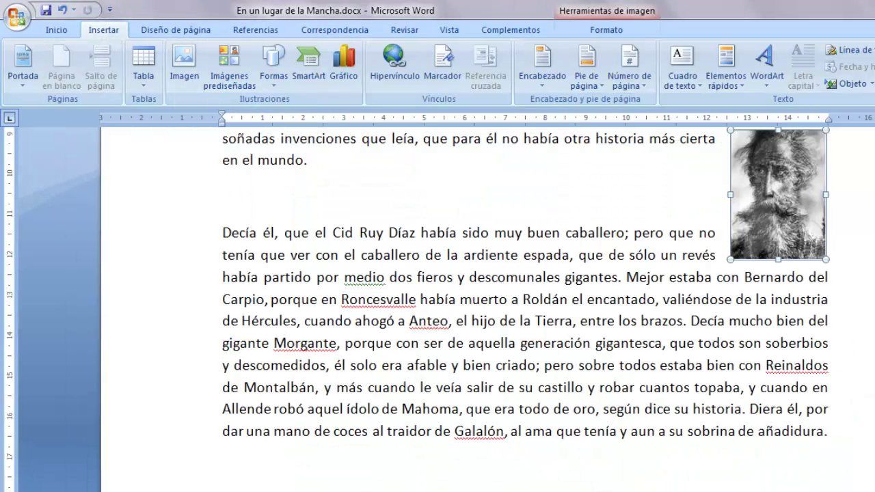
scroll(479, 308, down, 1)
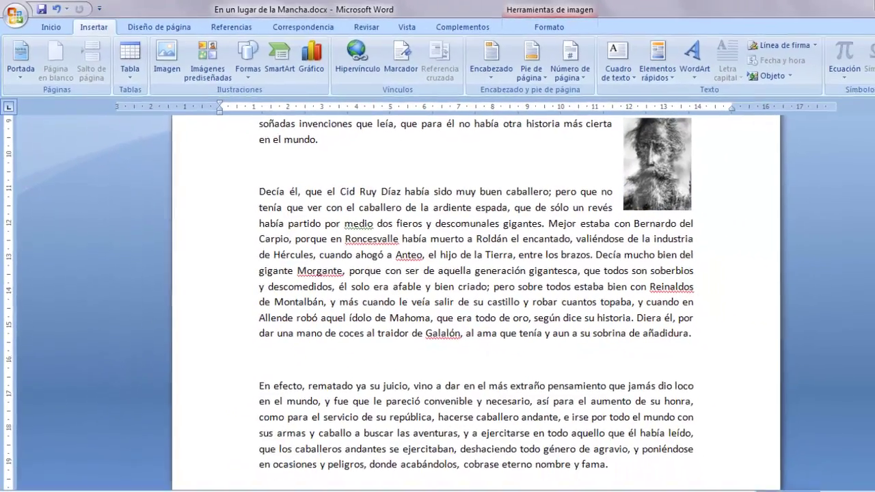
click(835, 484)
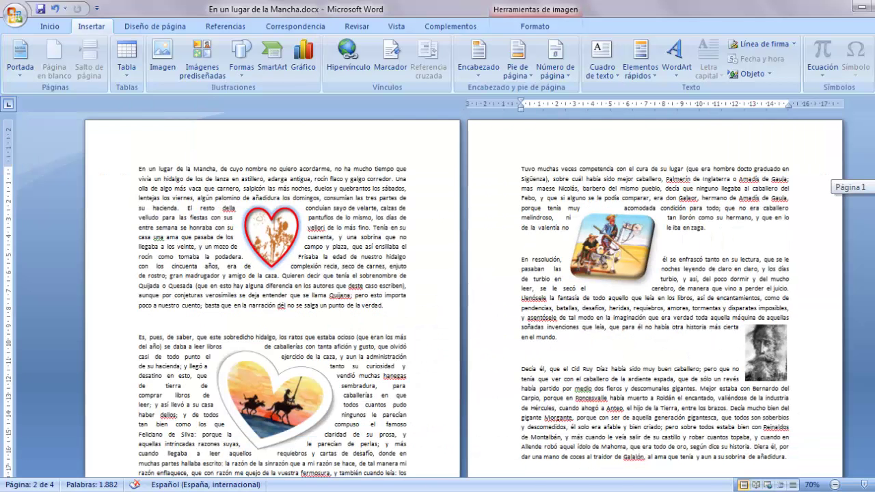
click(765, 353)
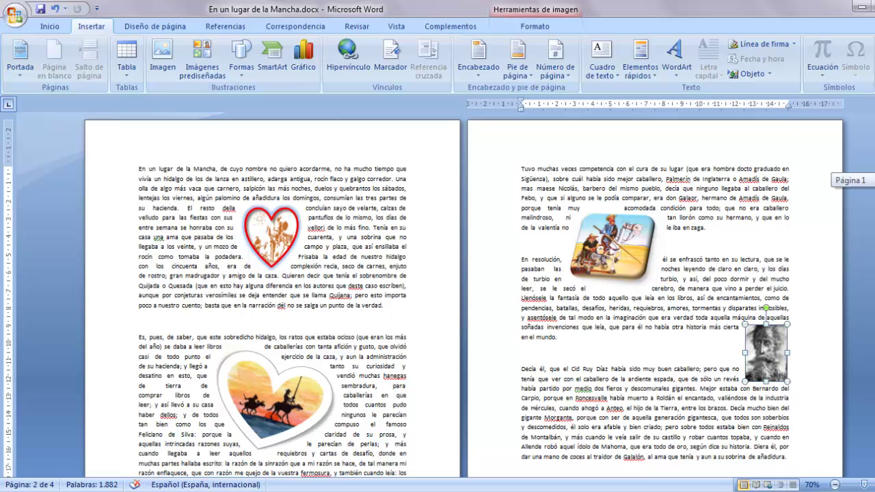
scroll(464, 287, down, 5)
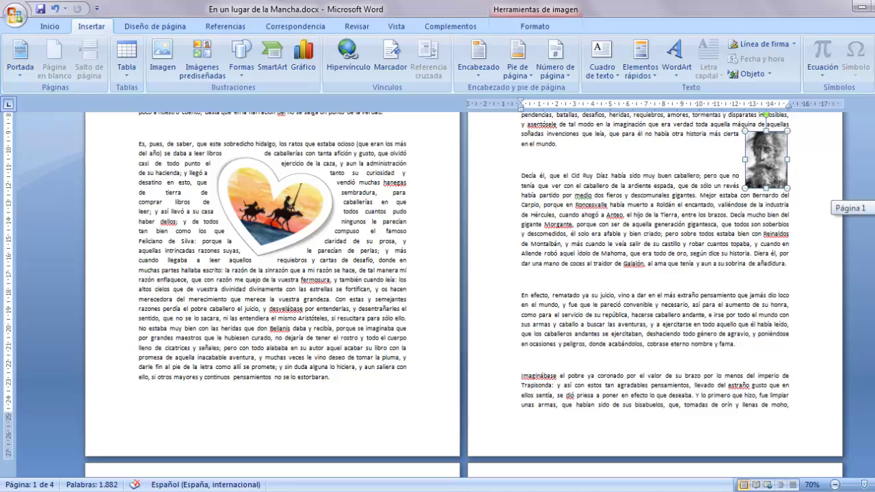
scroll(465, 287, up, 3)
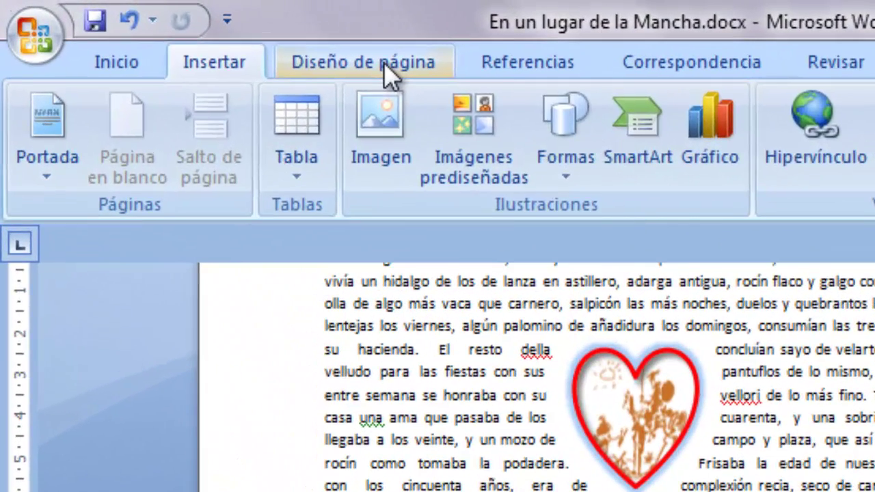
Step: Apply the Estrecho margin preset, 1,27 cm on all sides, to the document
click(166, 28)
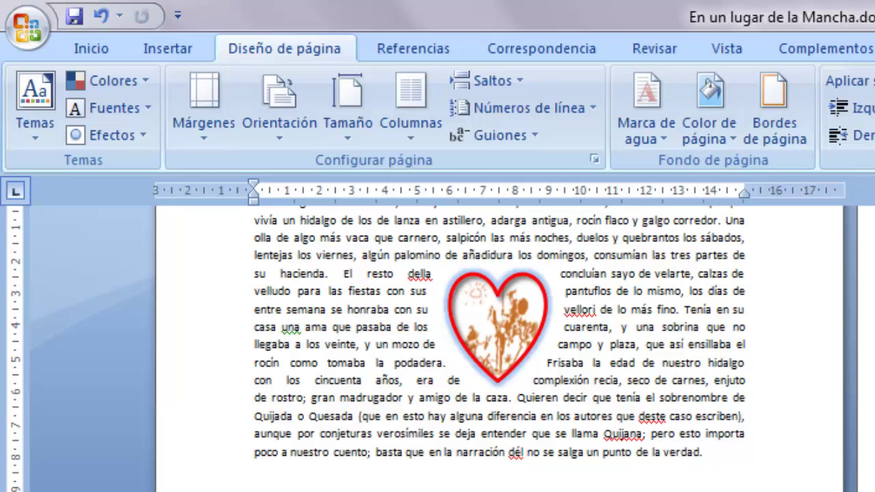
scroll(498, 349, up, 2)
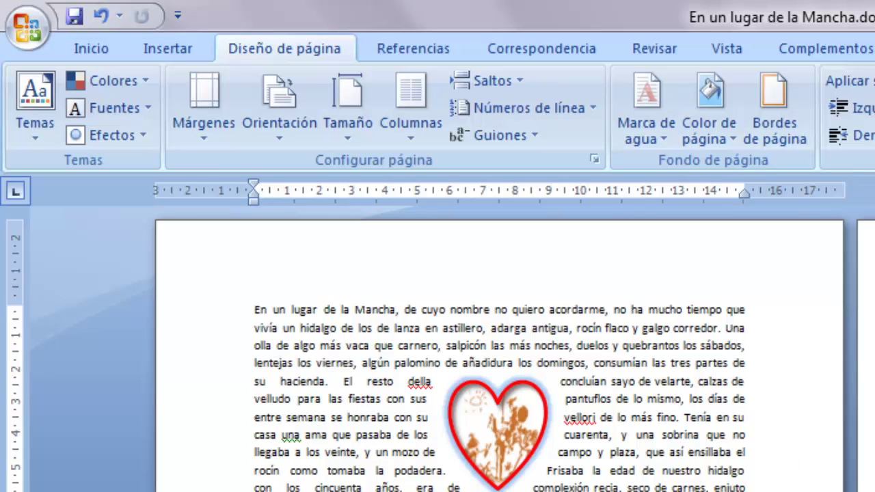
scroll(499, 348, down, 10)
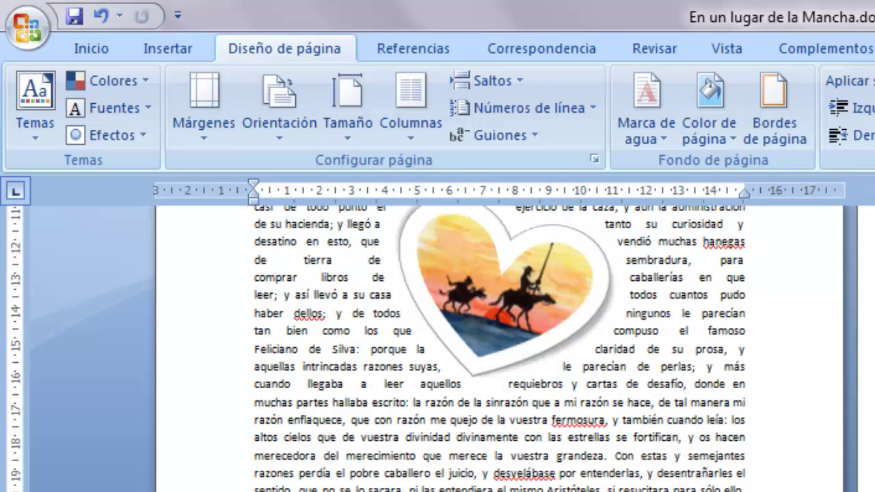
scroll(395, 236, up, 10)
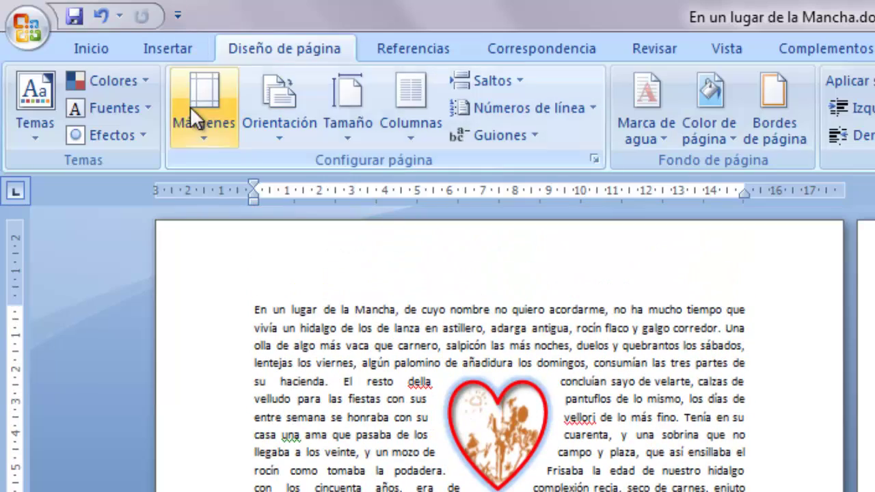
click(198, 123)
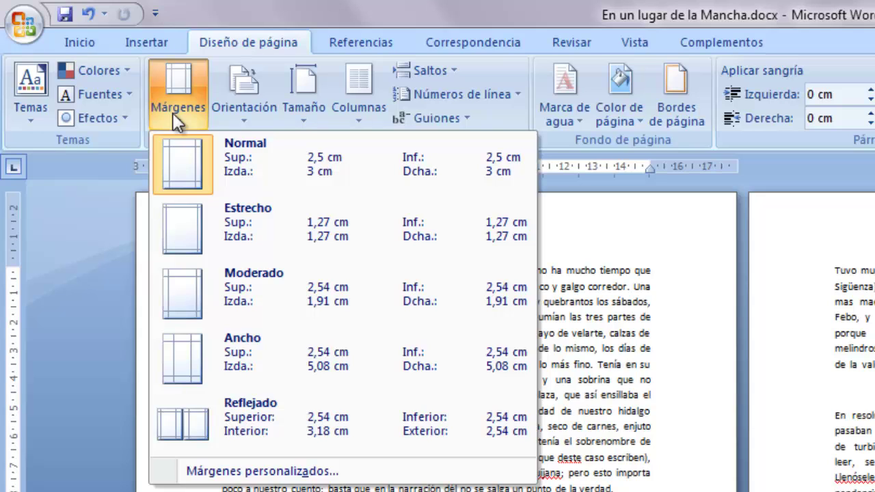
click(197, 238)
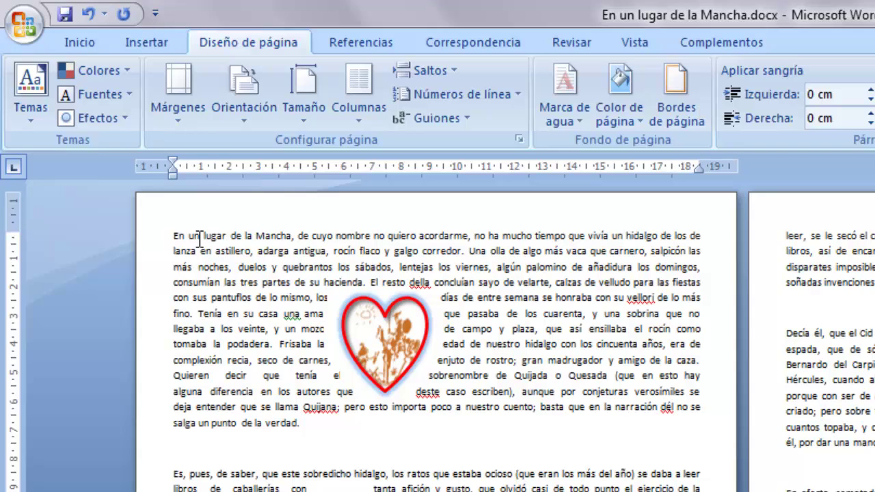
Step: Try the Moderado and Reflejado margin presets on the document and return to Estrecho
click(182, 113)
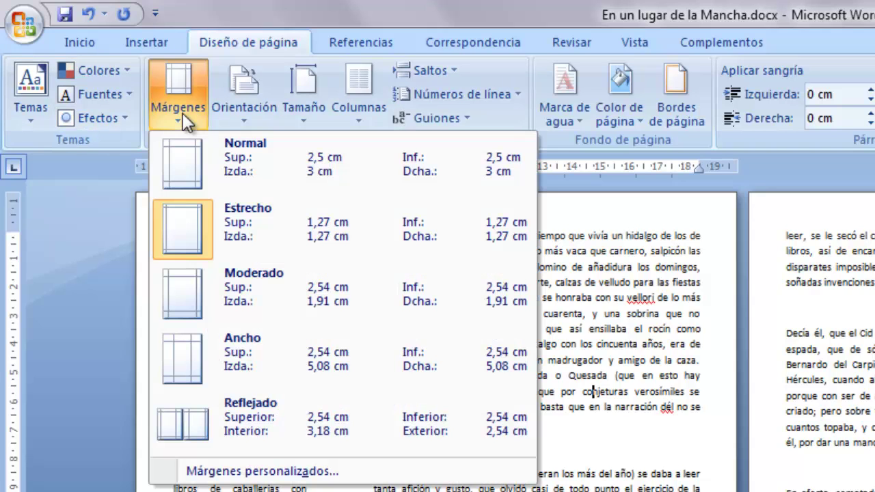
click(185, 285)
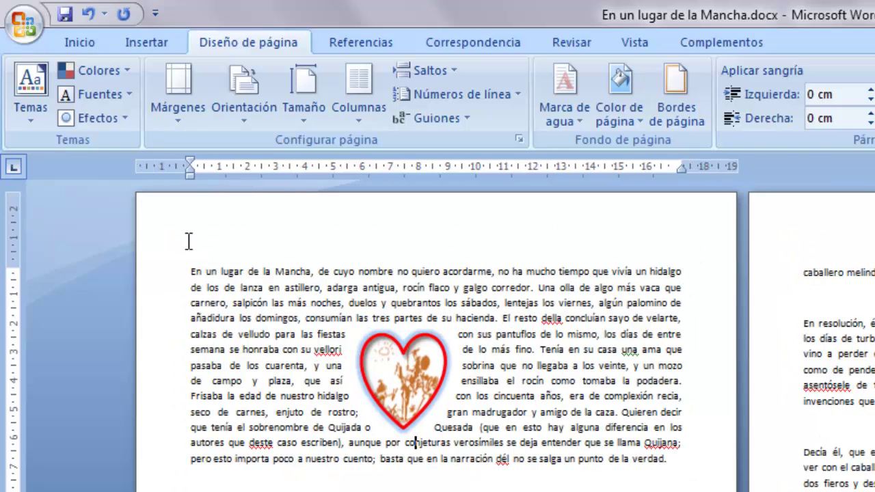
click(177, 91)
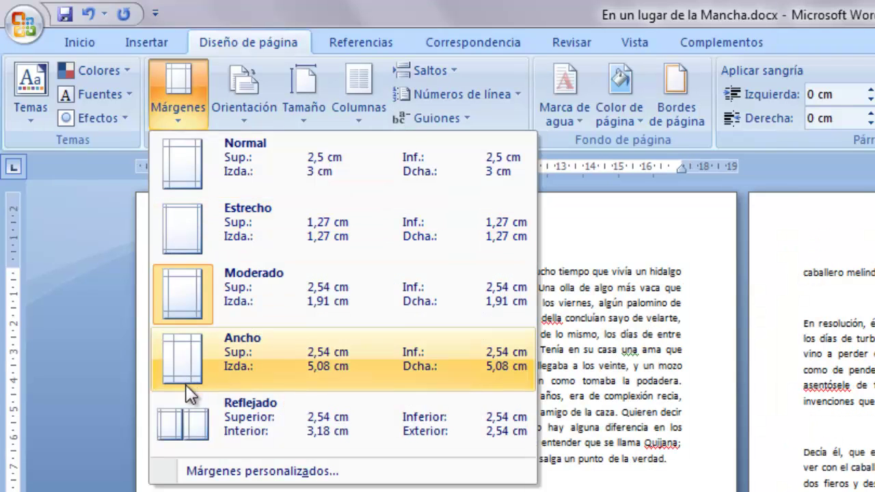
click(194, 424)
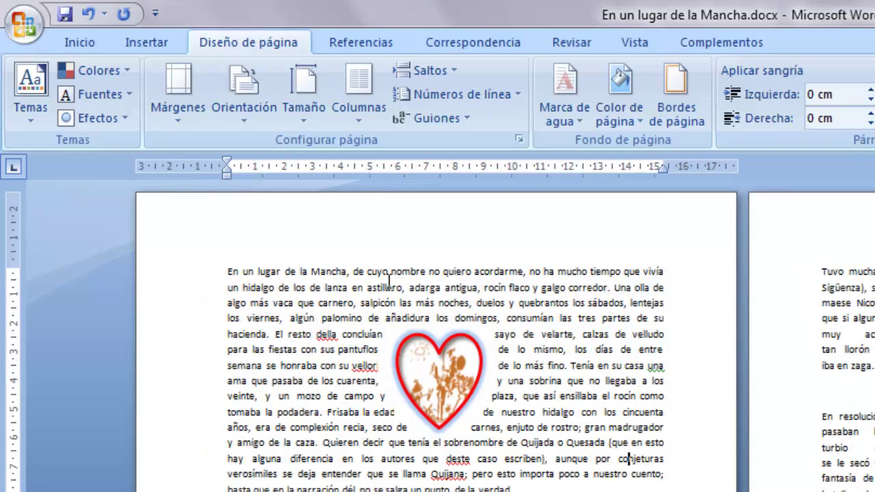
click(190, 109)
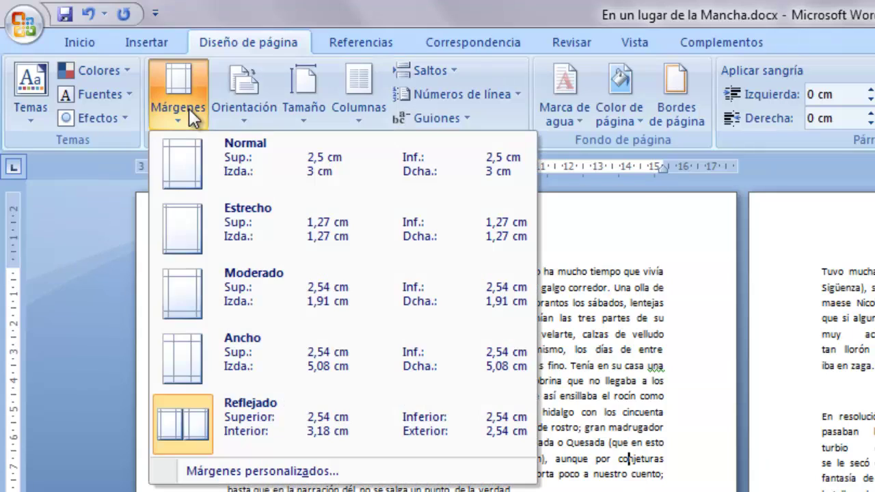
click(240, 224)
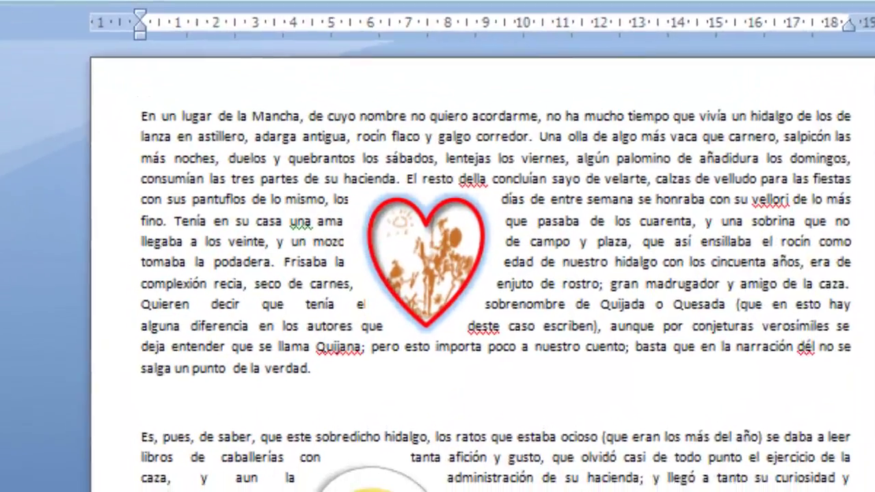
Step: Start custom margins for the document, setting the Superior margin to 2 and the Izquierdo margin to 1
click(176, 109)
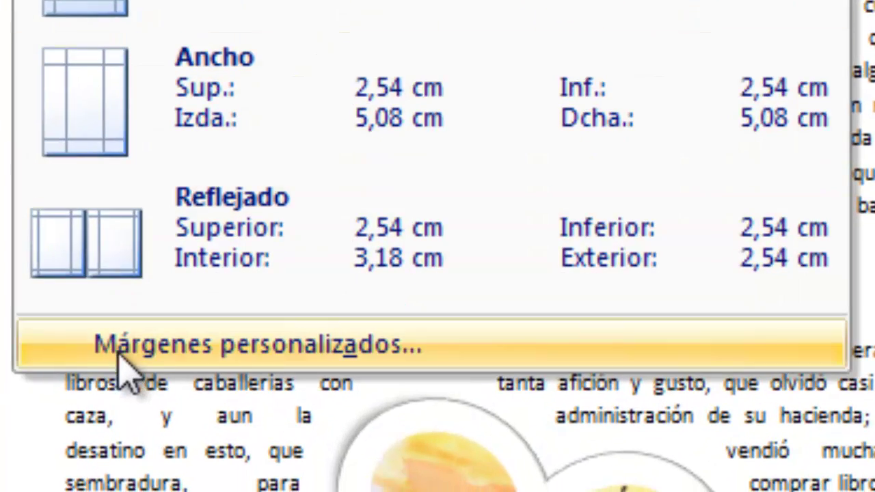
click(149, 357)
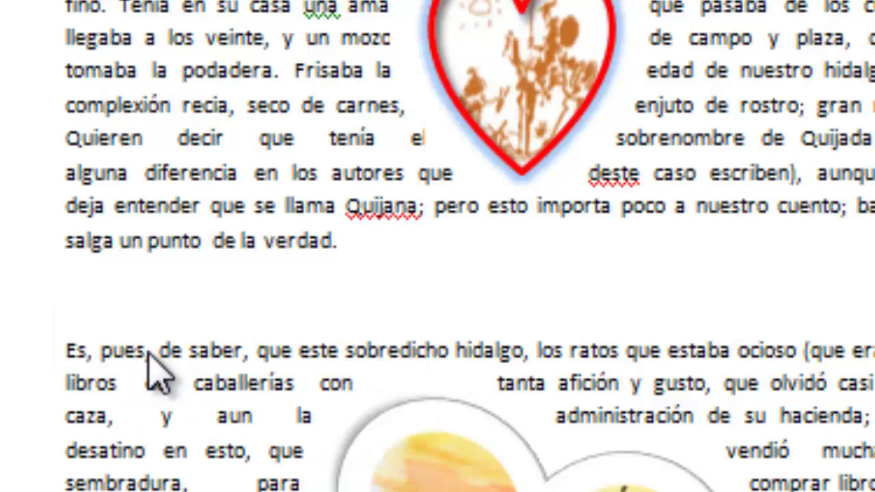
click(710, 214)
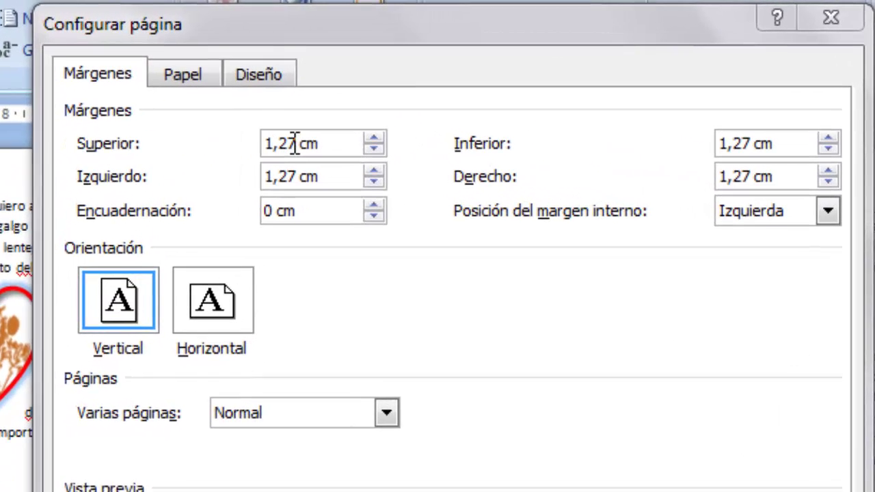
drag(526, 89, 474, 84)
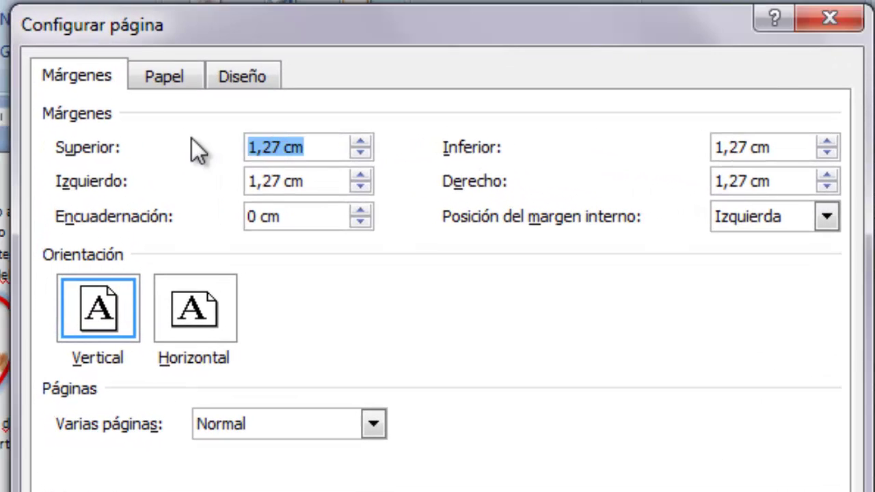
text(2)
key(Tab)
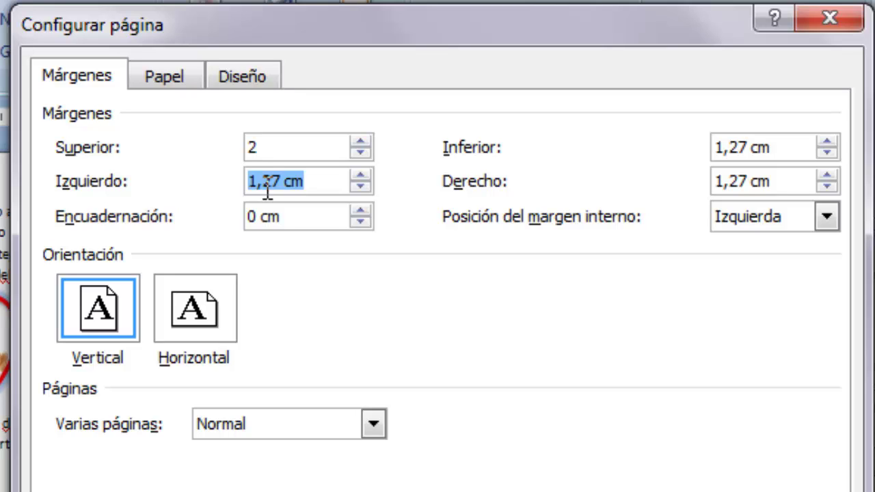
text(1)
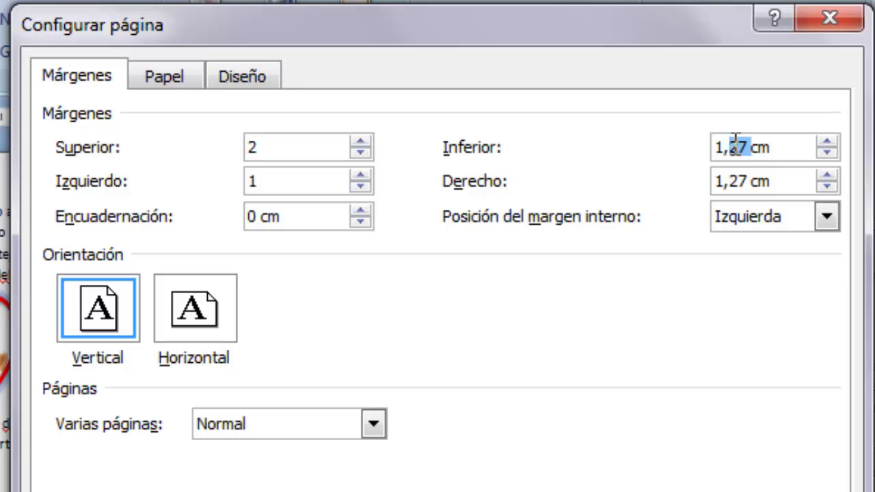
Step: Set the Inferior margin to 2 and the Derecho margin to 1, and apply the custom margins to the whole document
double_click(733, 145)
text(2)
drag(723, 181, 715, 181)
double_click(721, 183)
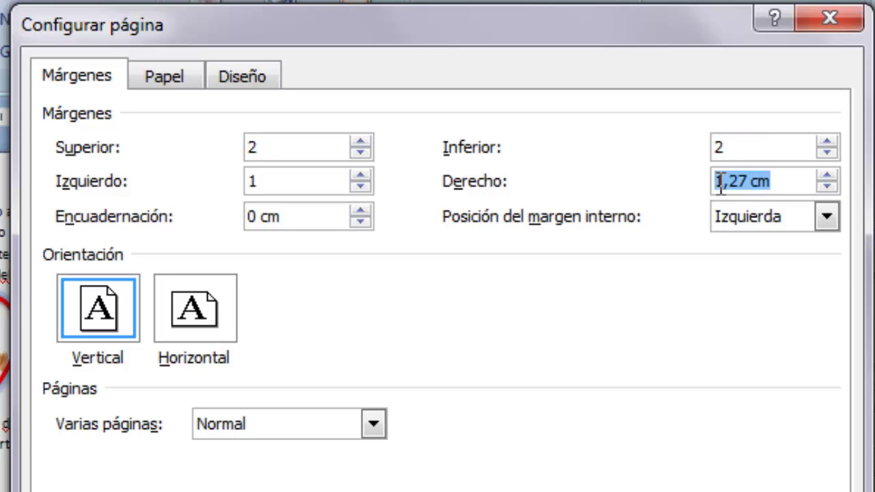
text(1)
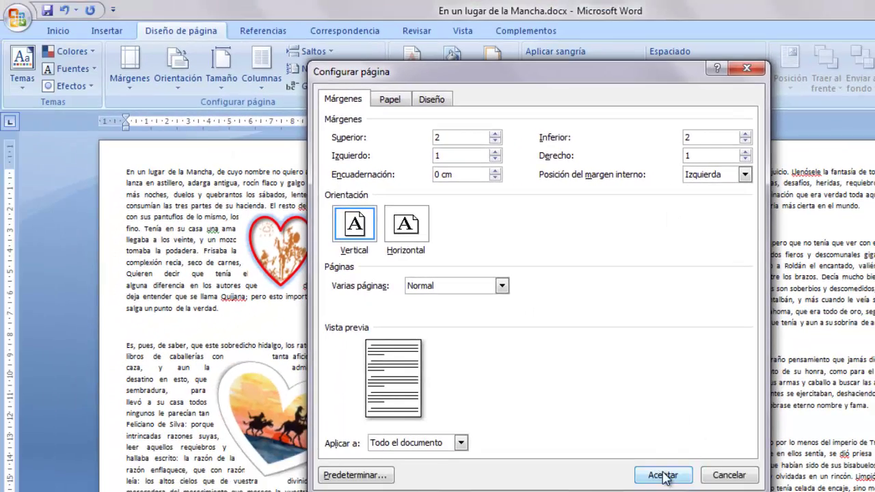
click(663, 476)
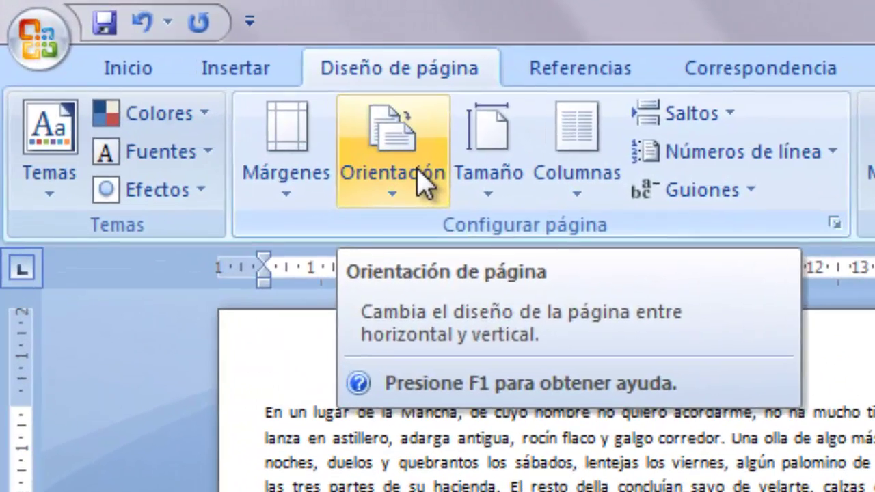
Step: Try the Horizontal page orientation on the document, view the result zoomed out, and return to Vertical
click(343, 150)
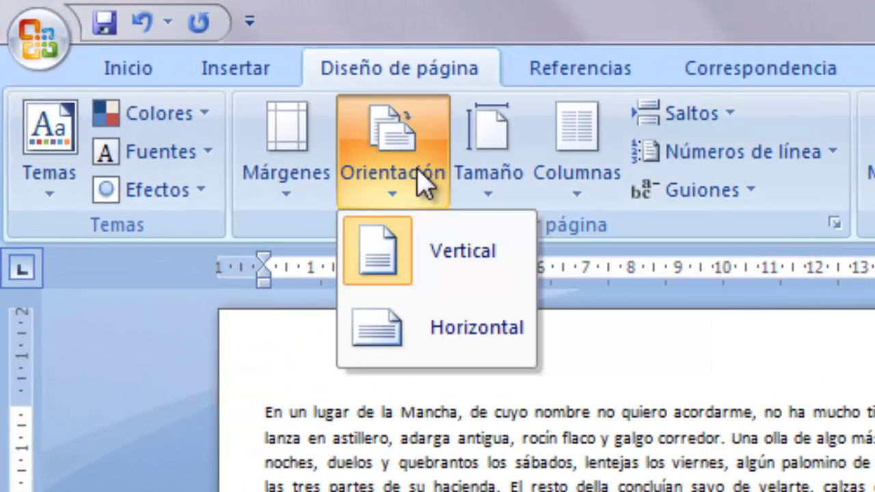
click(439, 336)
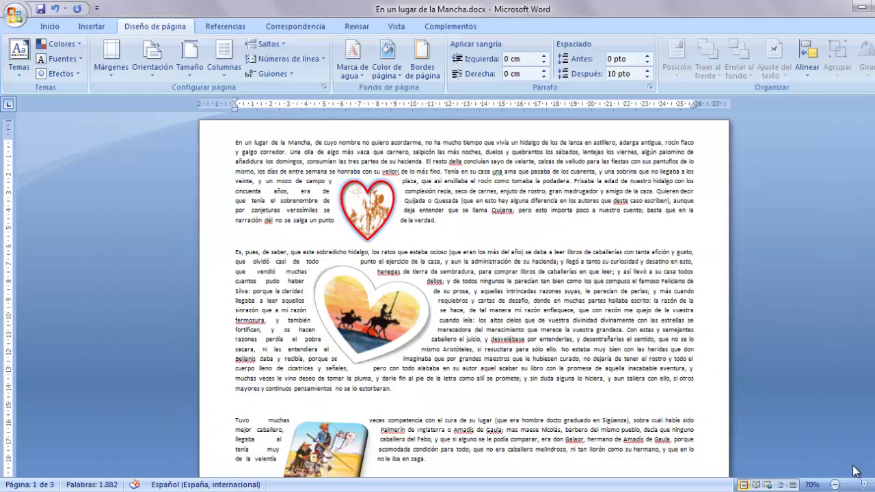
click(835, 484)
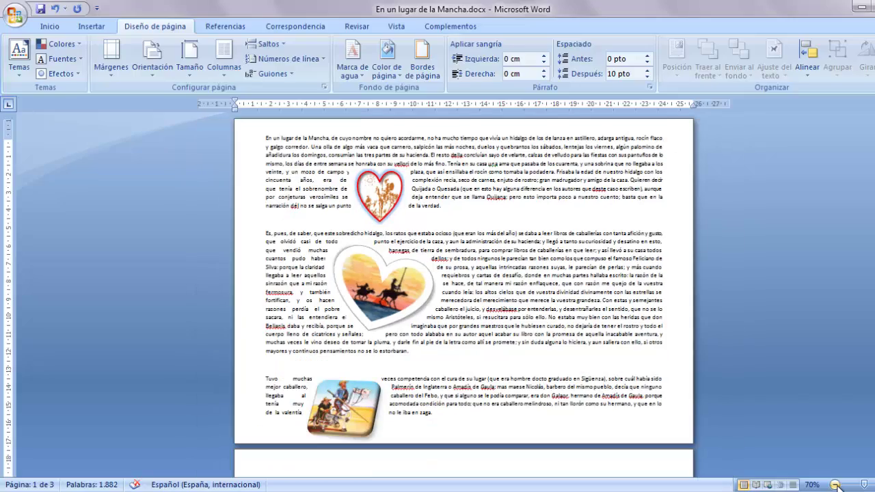
click(835, 484)
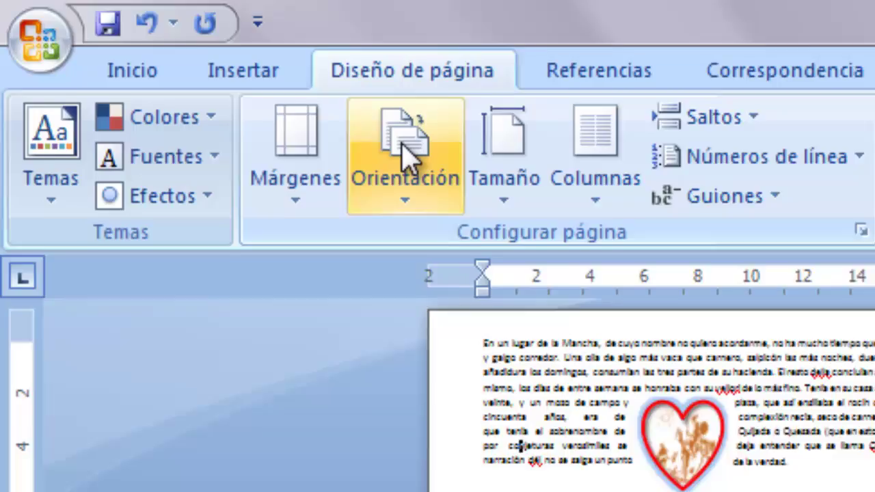
click(156, 71)
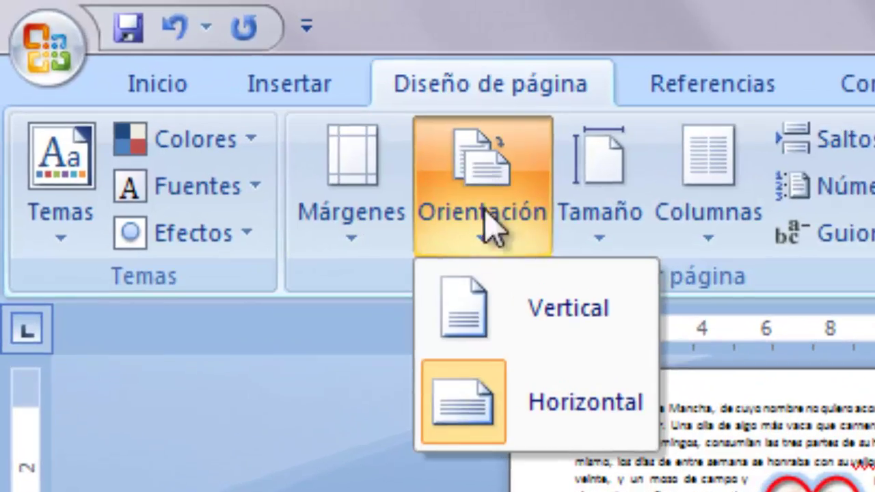
click(508, 318)
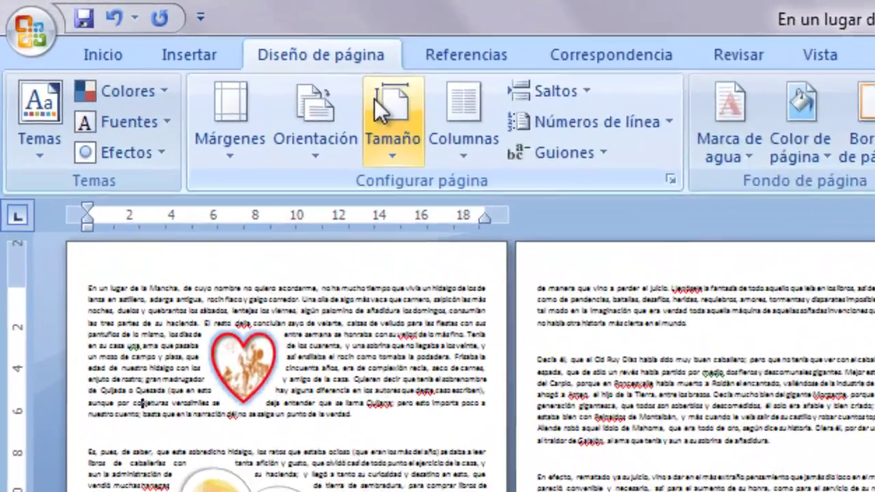
Step: Look through the preset paper sizes available for the document
click(191, 62)
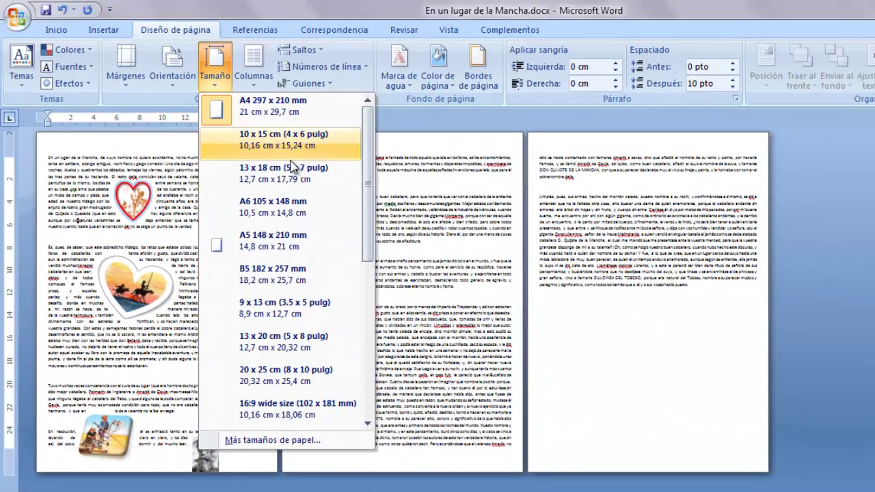
click(218, 76)
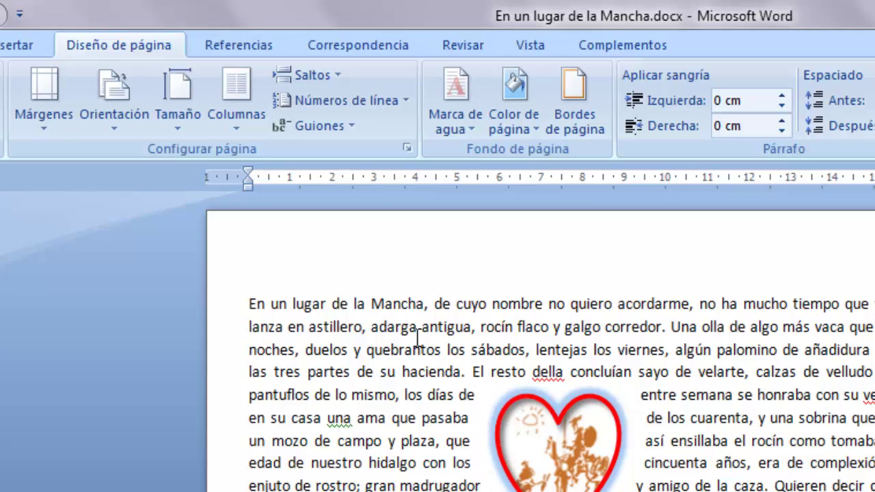
double_click(212, 357)
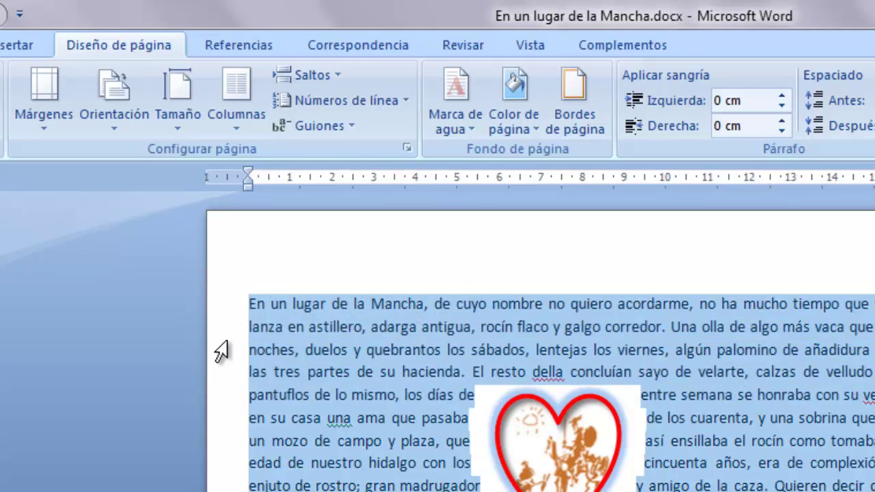
click(233, 108)
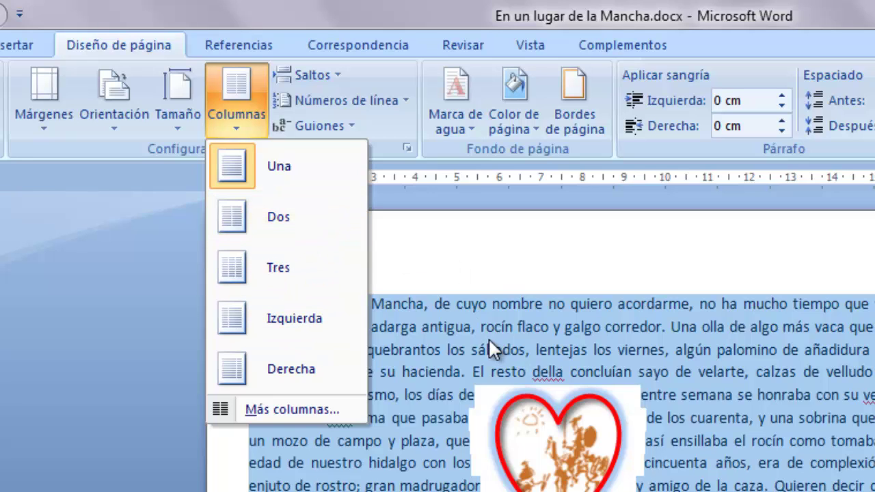
key(Escape)
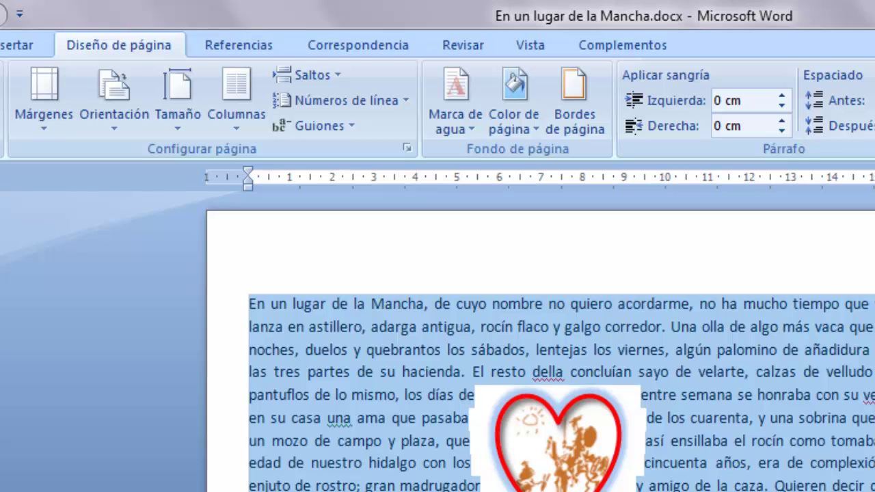
key(Left)
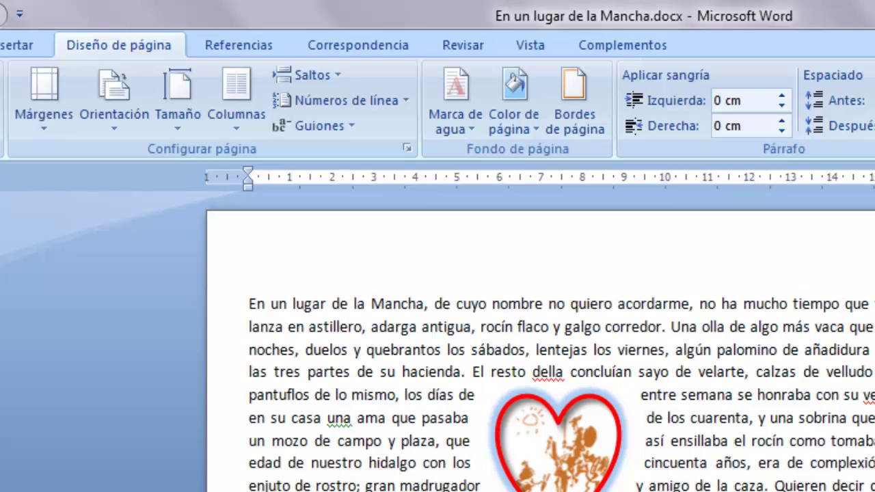
Step: Lay out the first paragraph in two columns and move the red-outlined heart picture to the upper right of the second column
drag(571, 478, 211, 313)
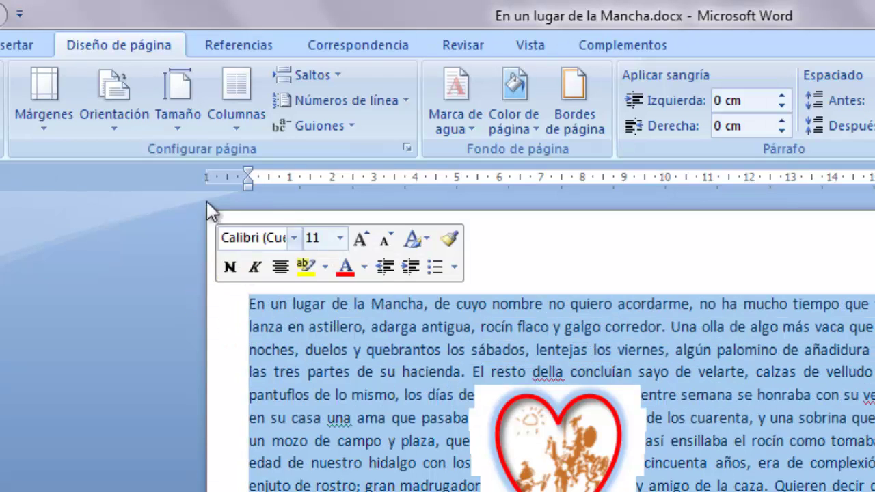
click(237, 102)
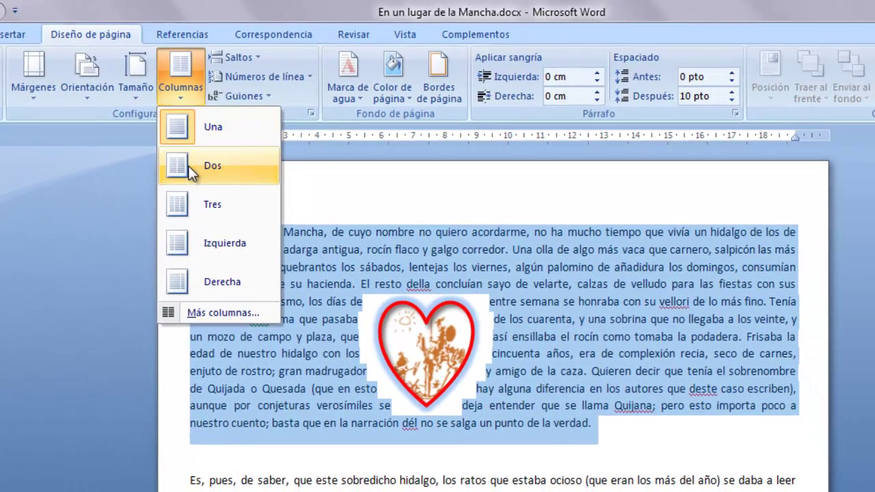
click(192, 174)
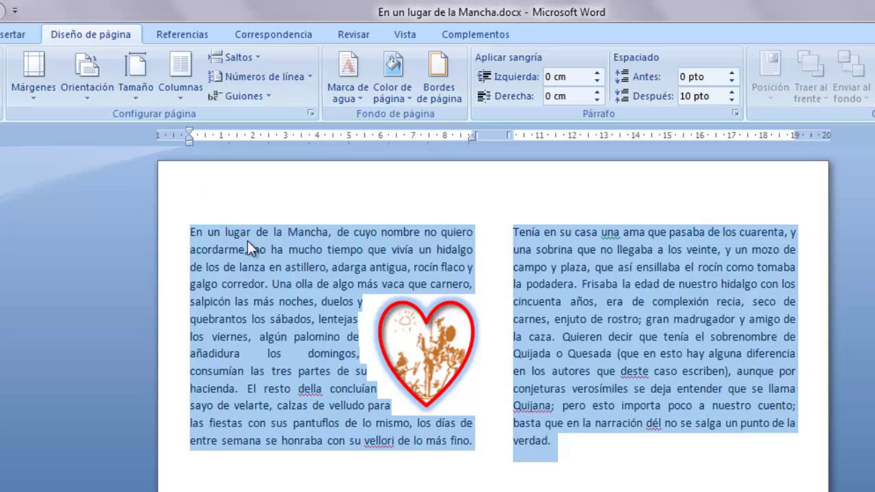
drag(425, 359, 743, 290)
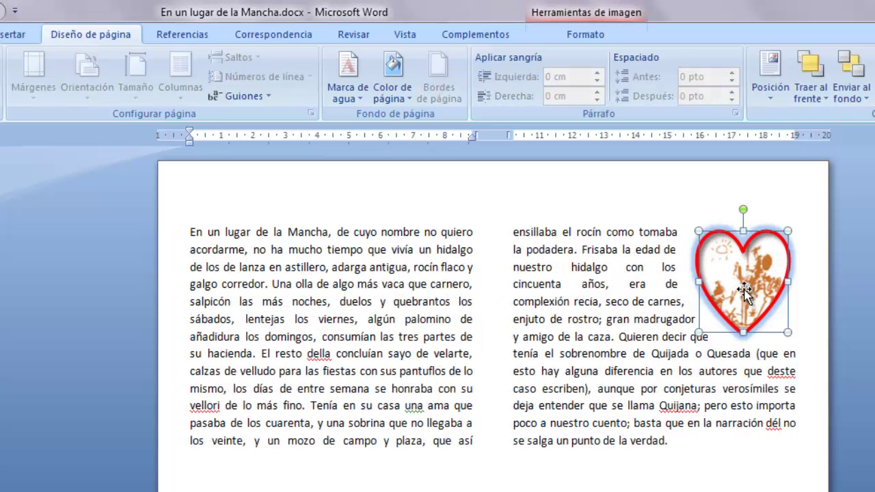
Step: Move the picture of Don Quijote and Sancho from the end of page 1 into the "Decía él" paragraph on page 2
scroll(540, 382, down, 10)
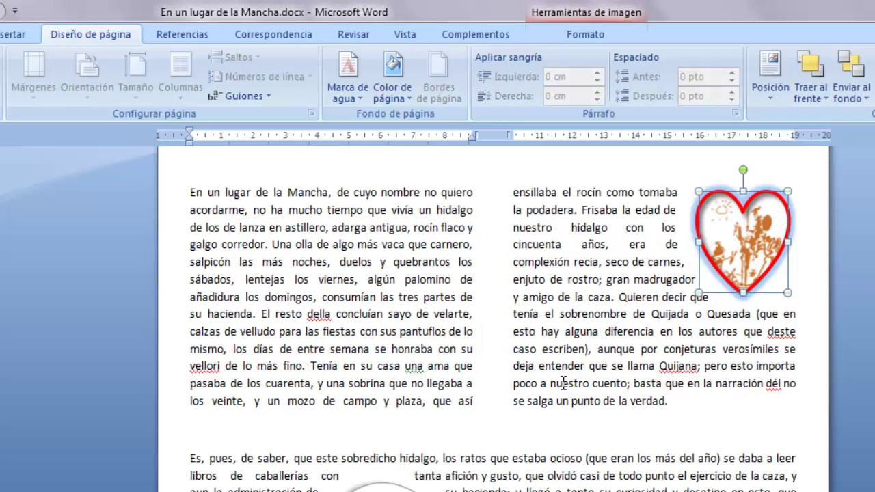
scroll(560, 371, down, 3)
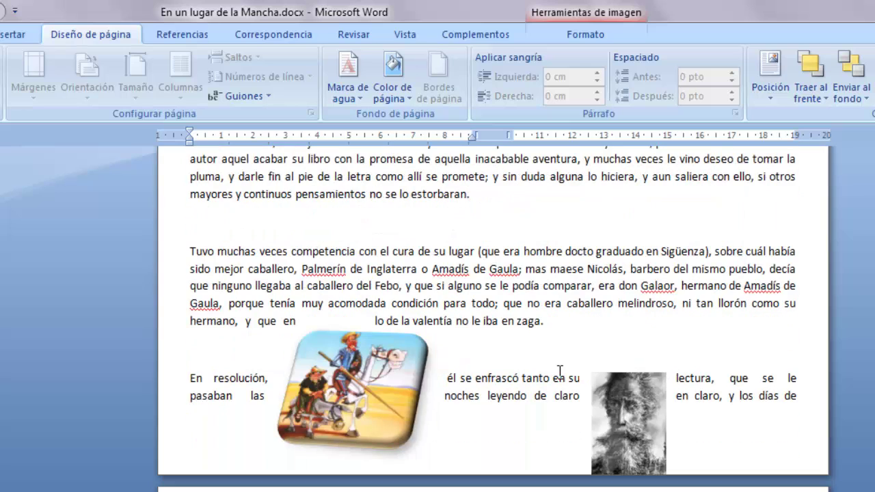
scroll(560, 371, up, 1)
scroll(560, 371, down, 4)
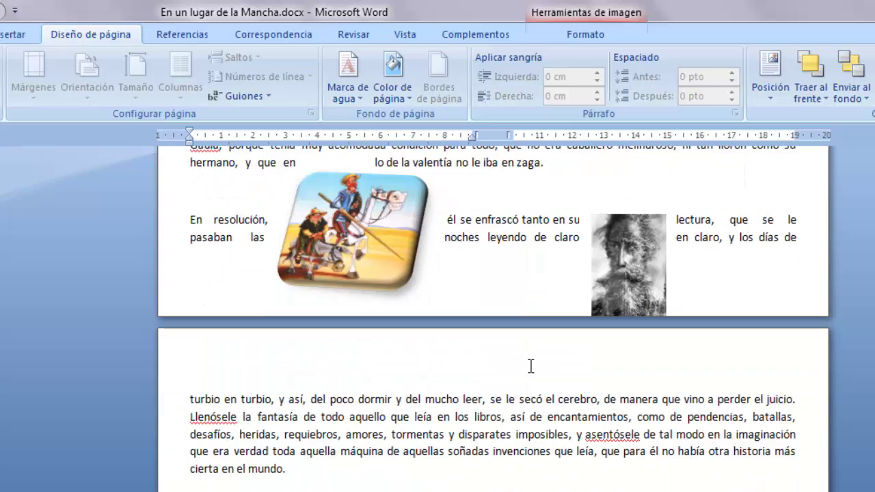
drag(312, 249, 333, 491)
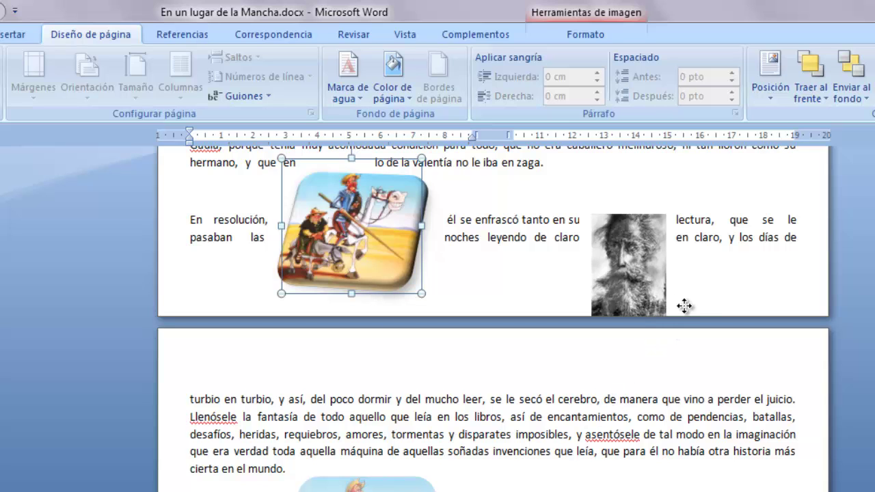
scroll(696, 337, up, 7)
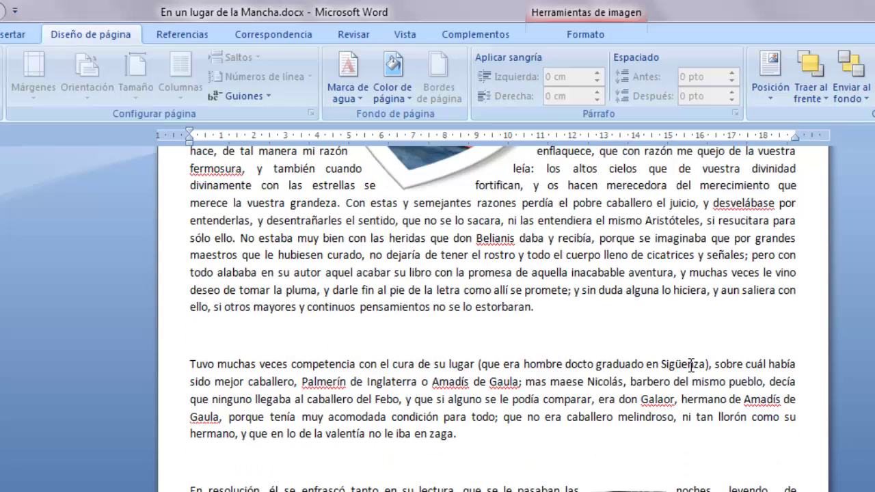
drag(696, 337, 758, 277)
Step: Lay out the text from "En efecto, rematado ya su juicio" to the end of the document in three columns
scroll(782, 429, down, 1)
scroll(782, 429, down, 20)
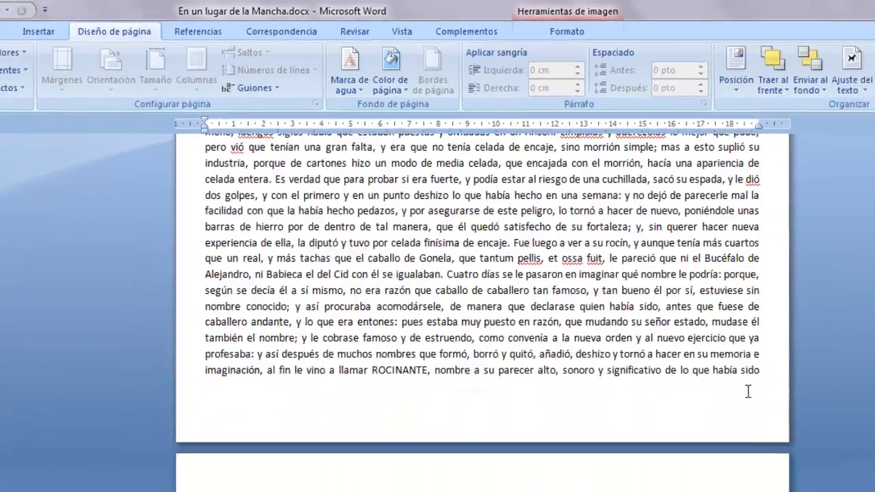
scroll(716, 406, up, 10)
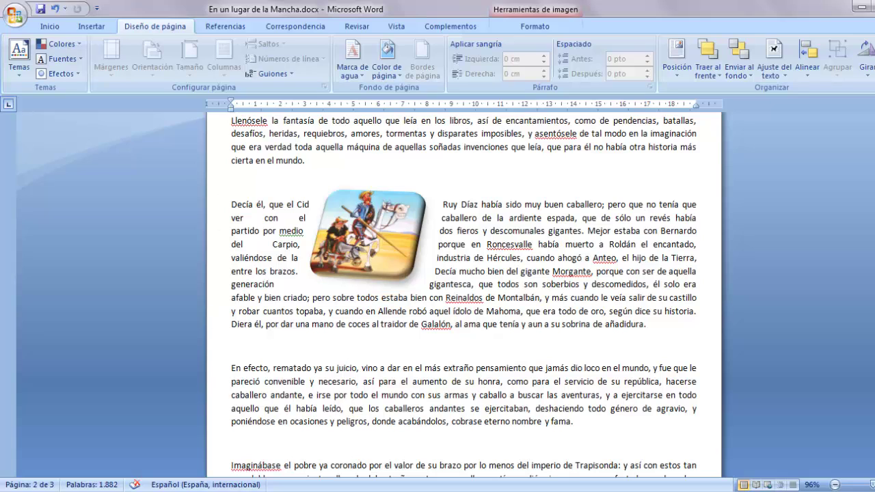
drag(219, 367, 250, 235)
scroll(393, 248, up, 5)
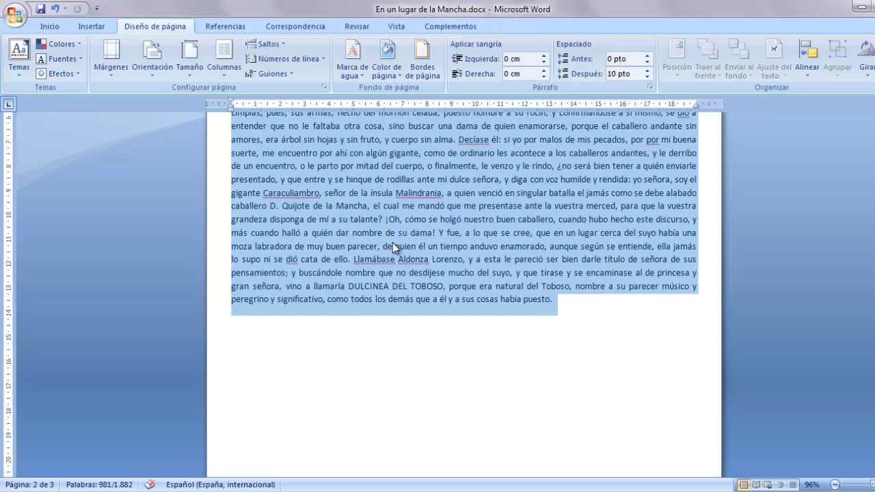
scroll(394, 243, up, 6)
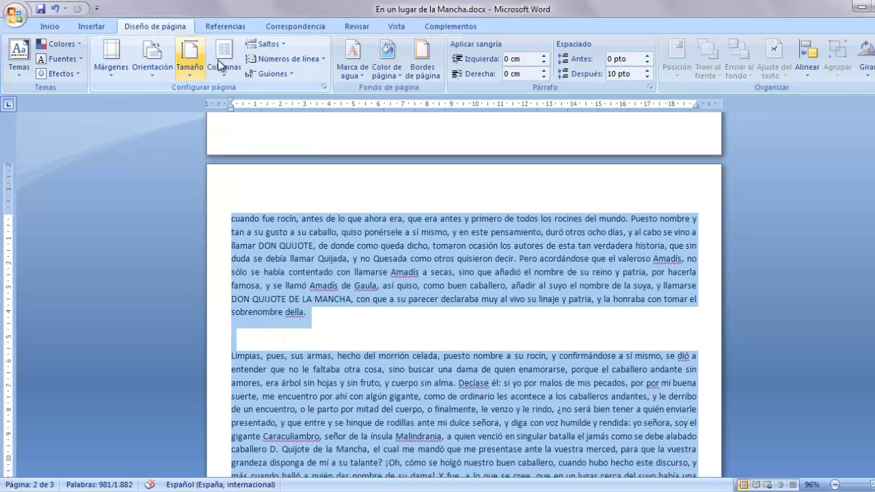
click(222, 61)
click(235, 166)
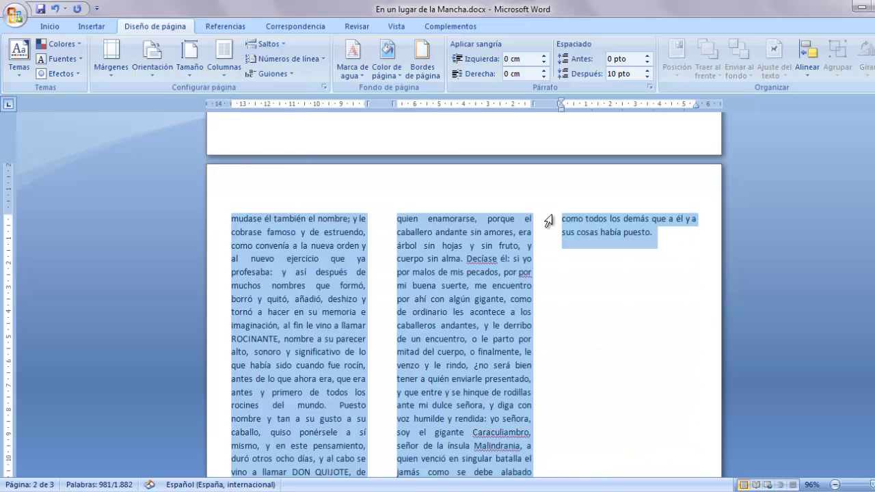
Step: Review the column layout back to page 1 and look through the available page and section break types
click(548, 220)
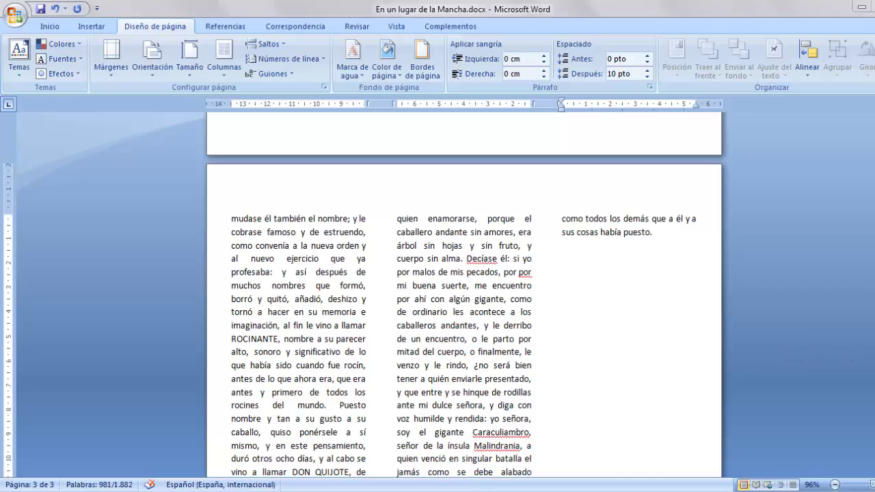
scroll(464, 293, up, 10)
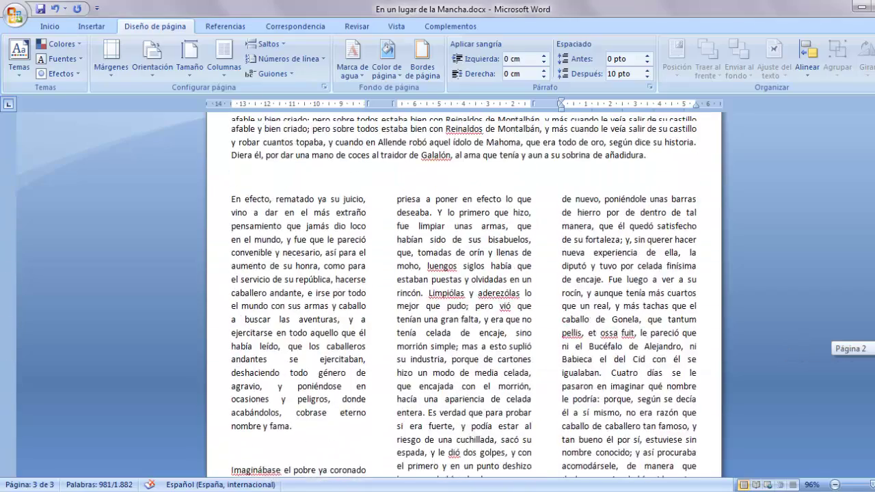
scroll(464, 294, up, 12)
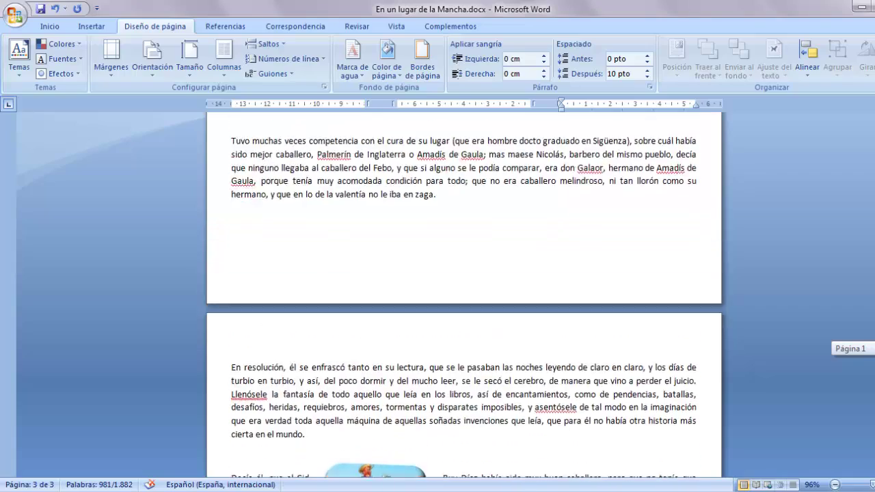
scroll(464, 294, up, 12)
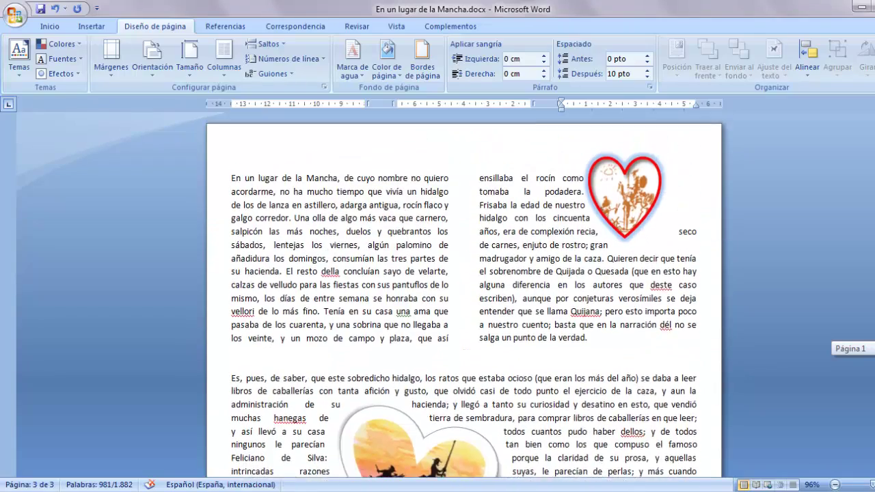
scroll(464, 294, down, 1)
scroll(464, 293, up, 1)
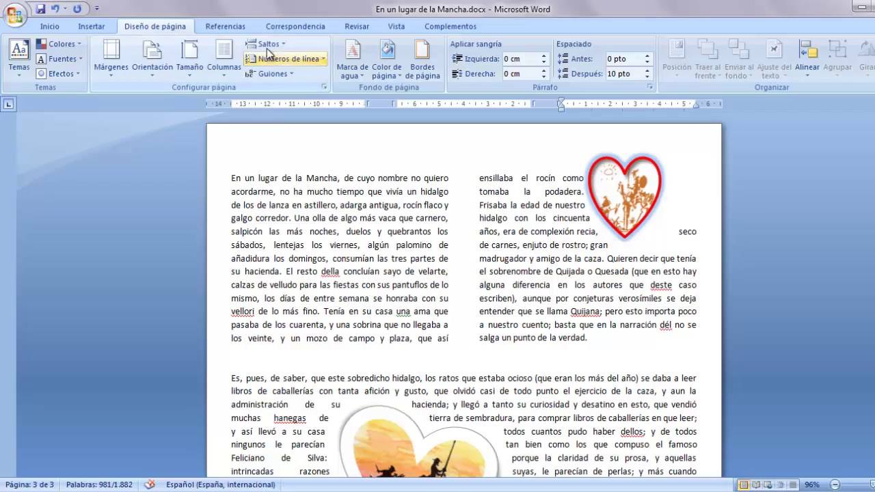
click(261, 192)
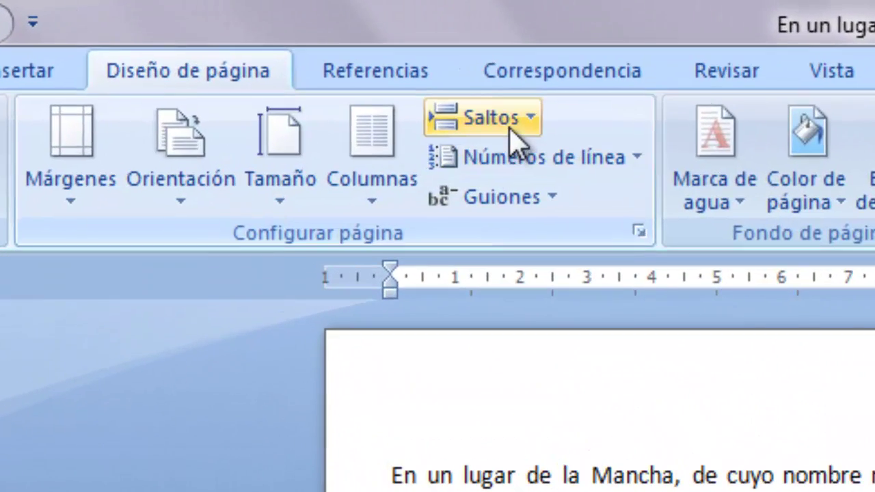
click(412, 85)
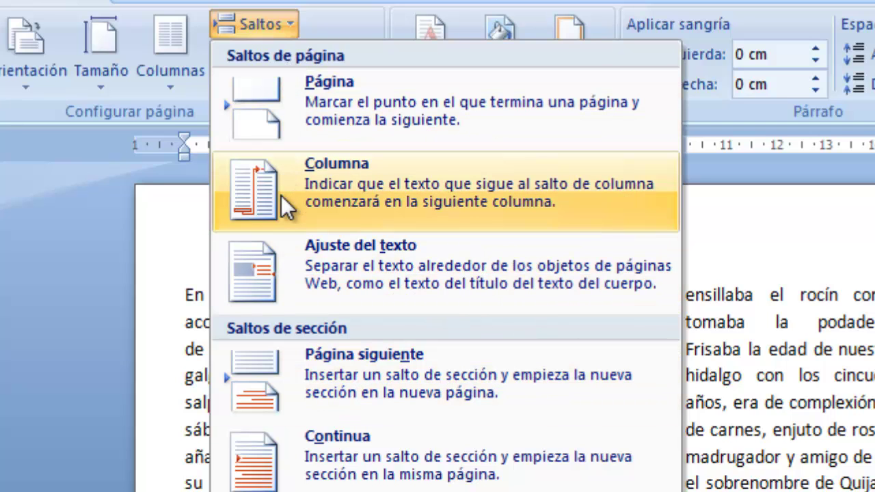
click(484, 208)
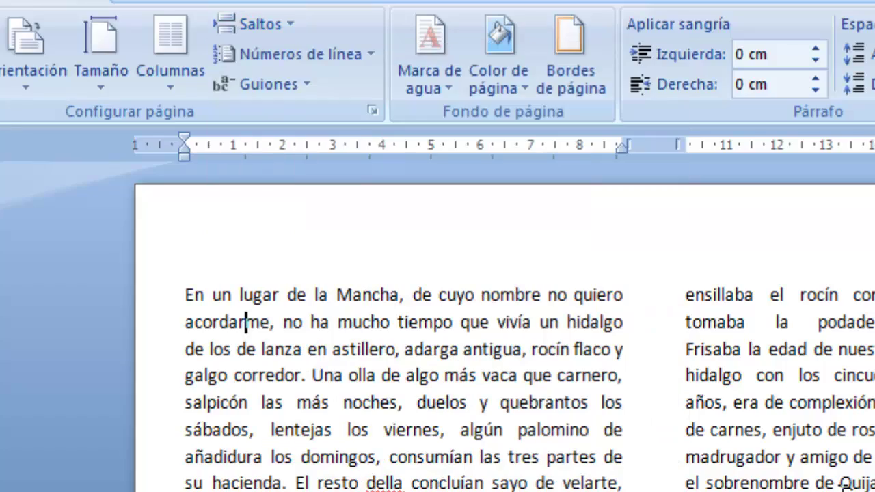
Step: Insert a column break before "Llamábase Aldonza Lorenzo" in the second column of page 3
scroll(847, 485, down, 10)
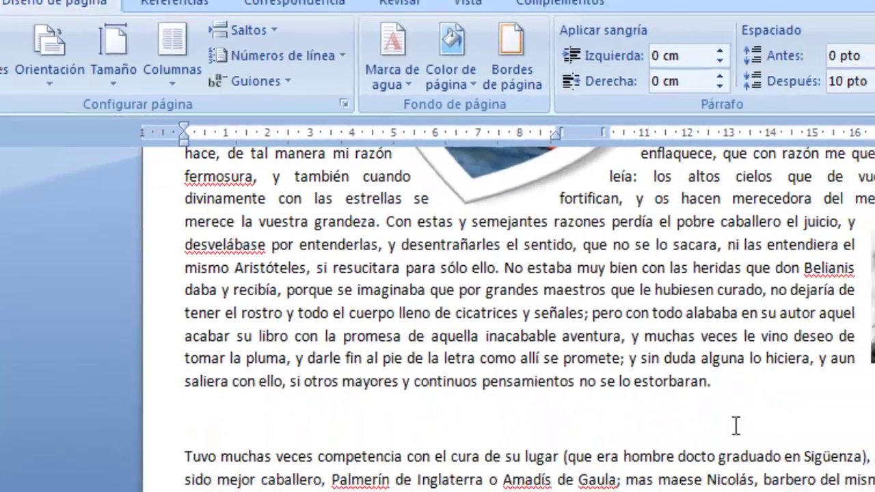
scroll(735, 425, down, 15)
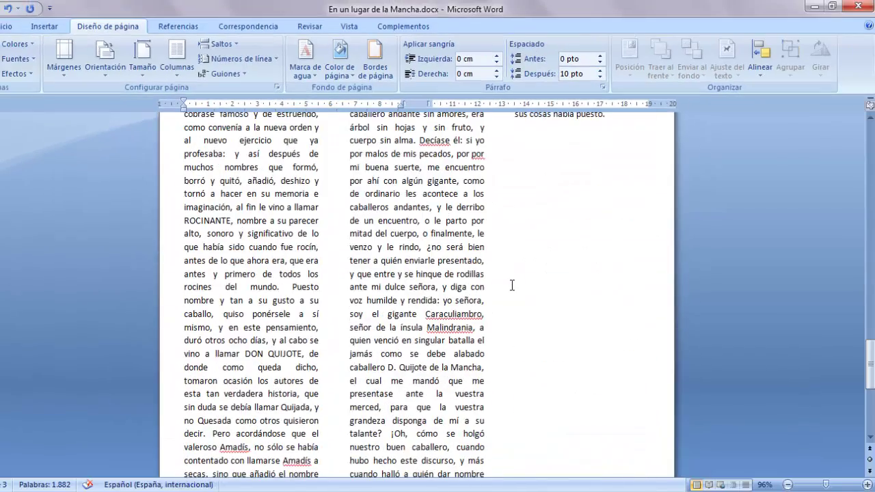
scroll(511, 282, down, 2)
scroll(510, 275, up, 4)
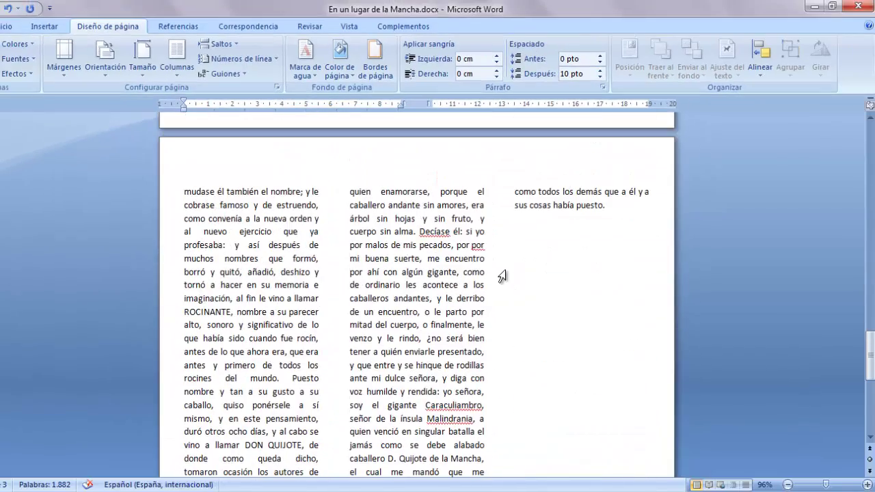
scroll(542, 198, down, 5)
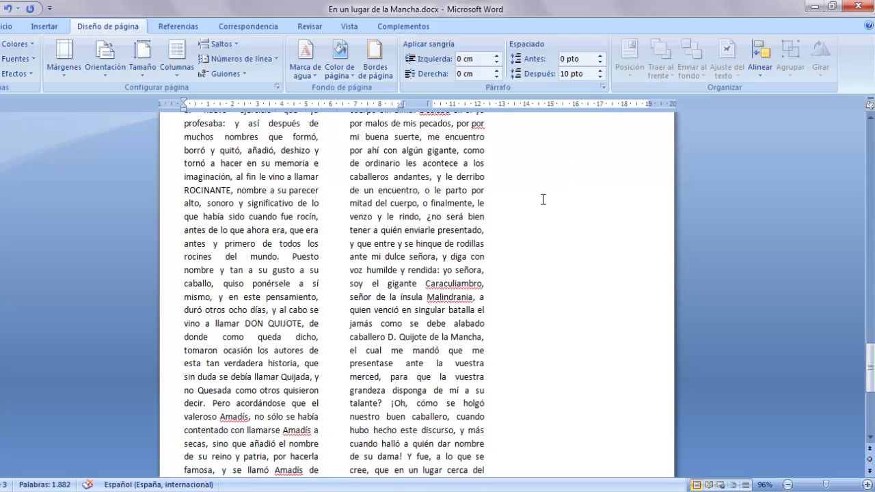
scroll(499, 237, down, 6)
scroll(464, 228, down, 1)
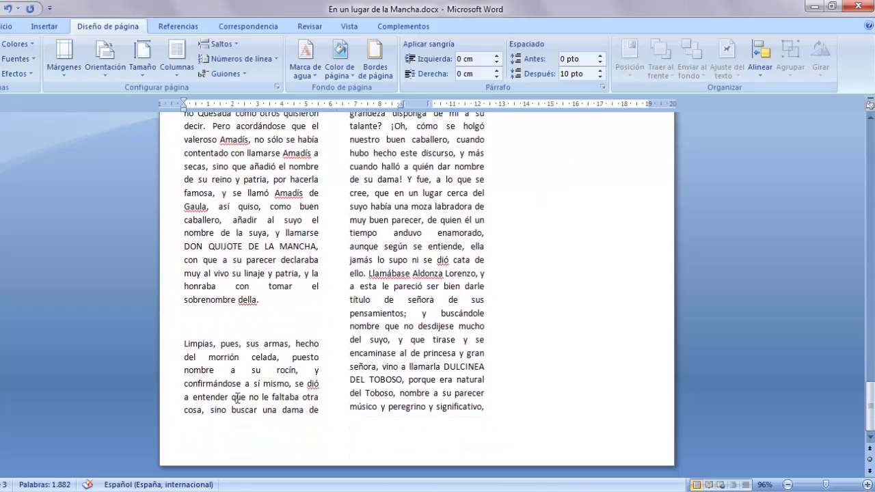
scroll(446, 356, up, 3)
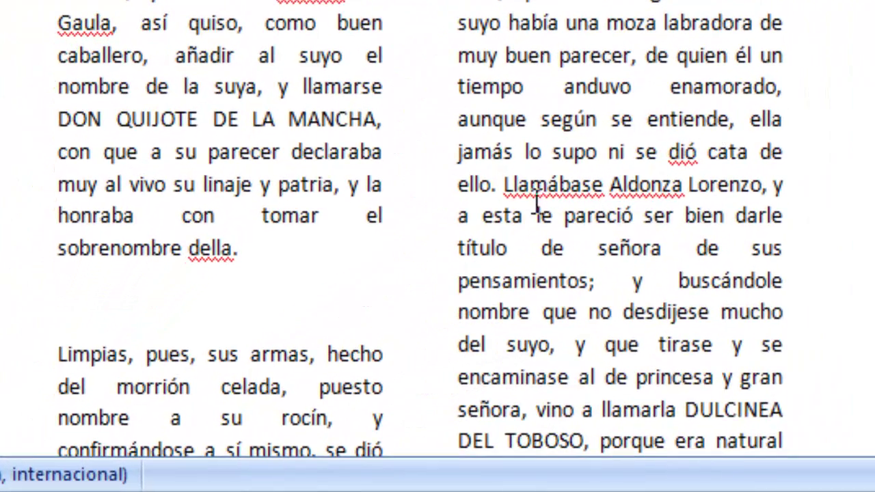
click(503, 185)
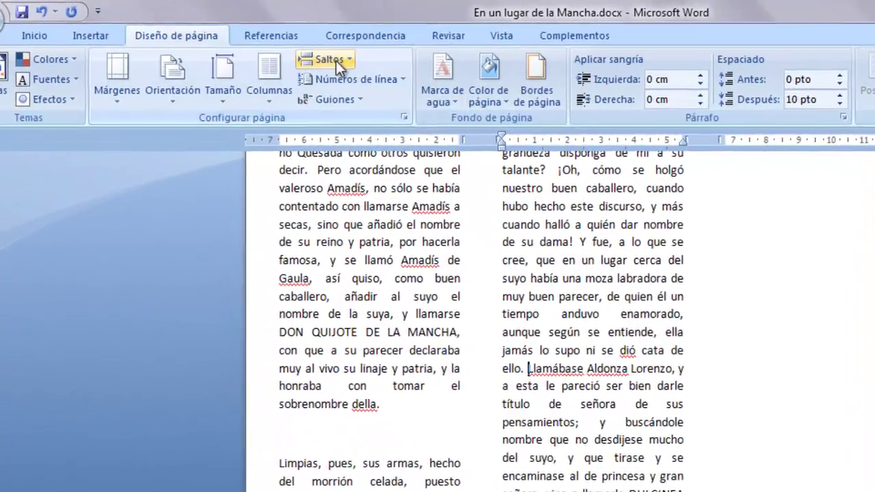
click(242, 43)
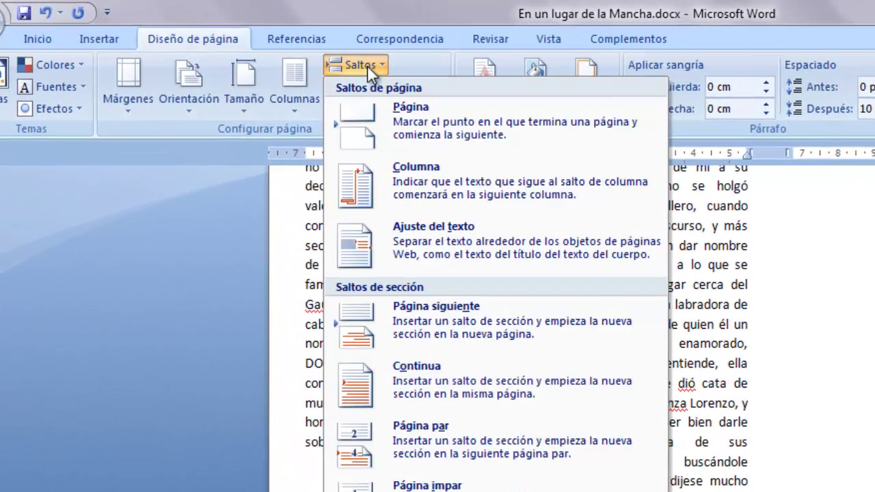
click(416, 175)
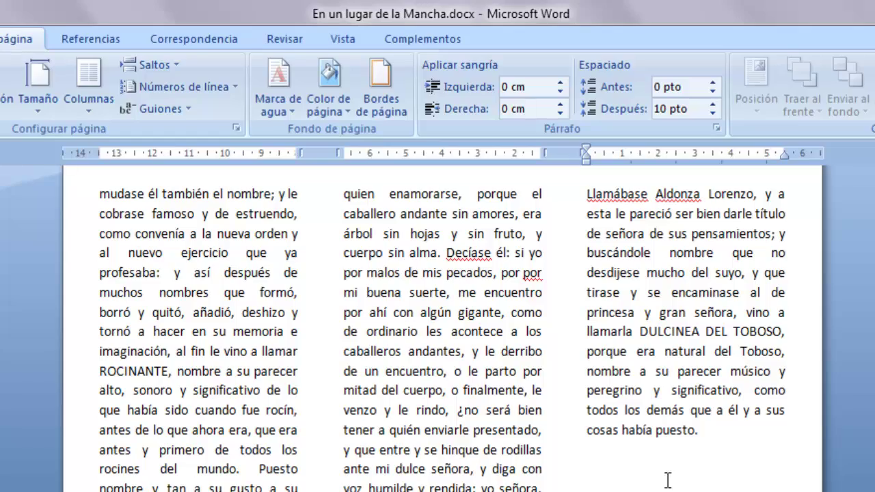
Step: Lay out the "En resolución" paragraph at the start of page 2 in two columns
scroll(667, 480, up, 2)
scroll(661, 455, up, 20)
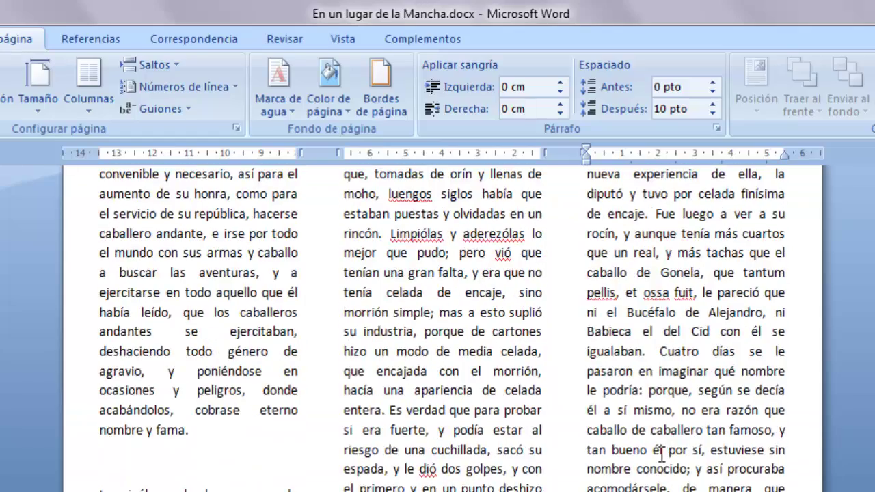
scroll(662, 455, up, 20)
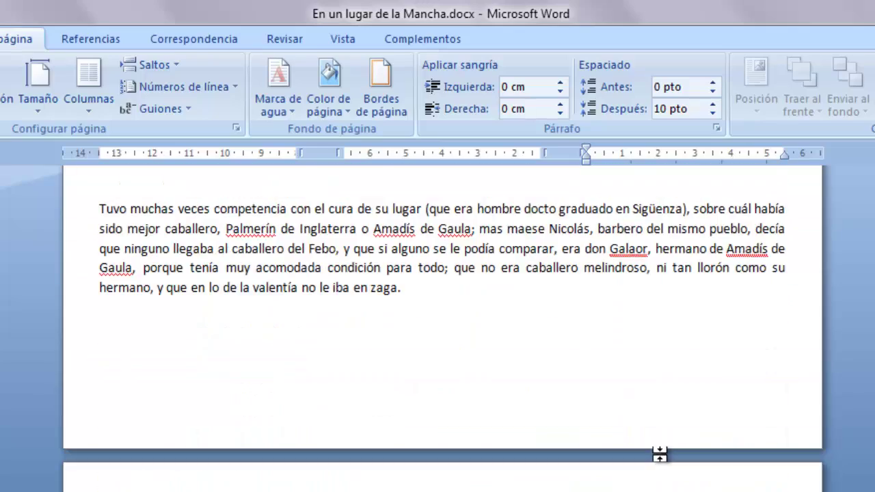
scroll(661, 455, down, 5)
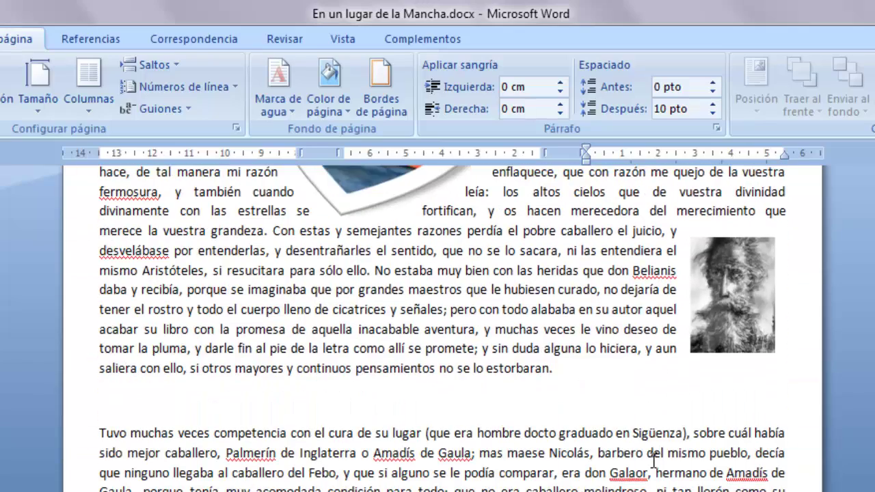
scroll(632, 459, down, 9)
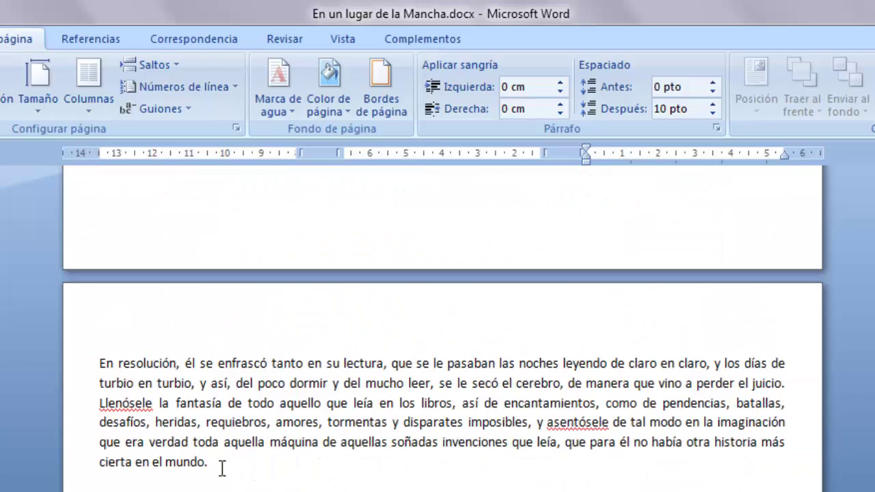
drag(223, 462, 82, 357)
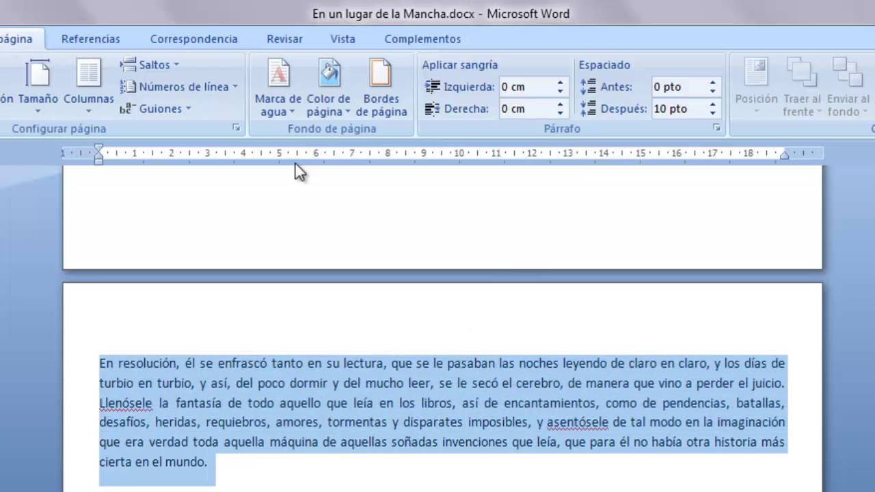
click(85, 89)
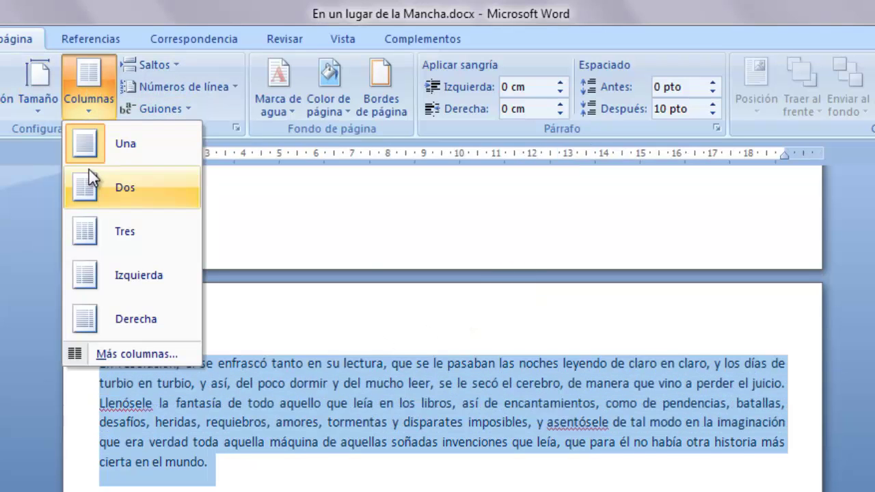
click(126, 212)
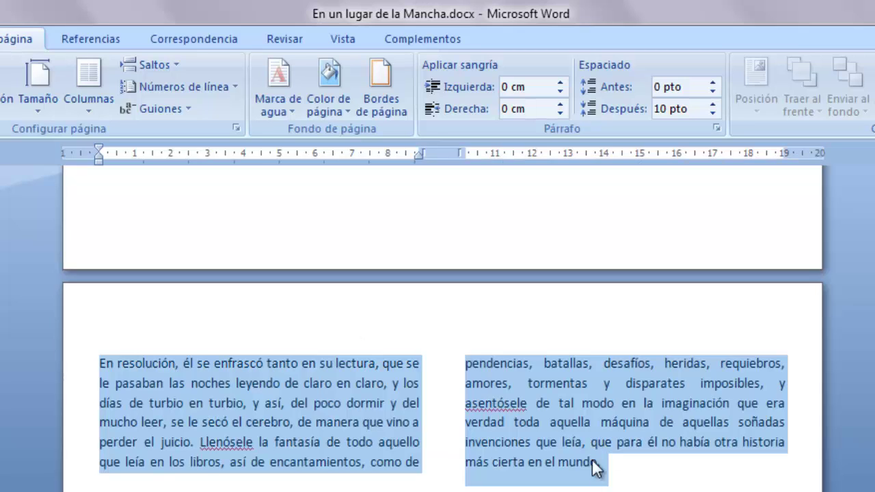
click(595, 465)
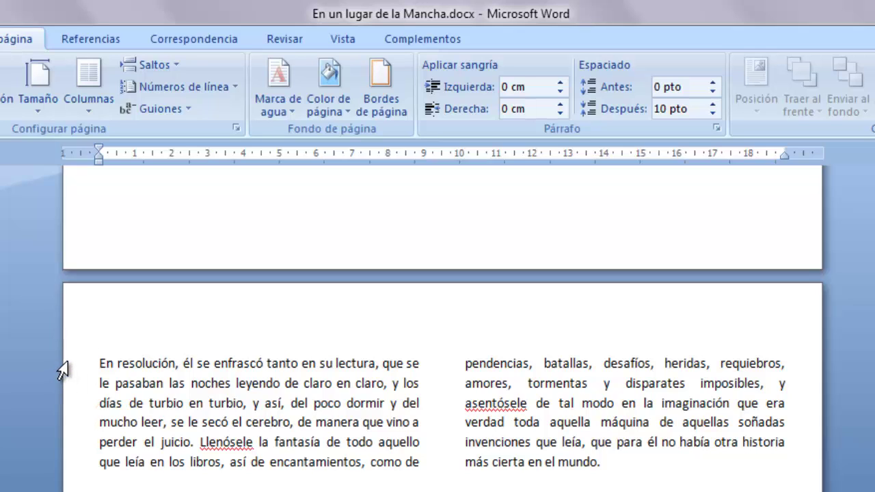
Step: Return the "En resolución" paragraph to a single column
drag(61, 369, 622, 470)
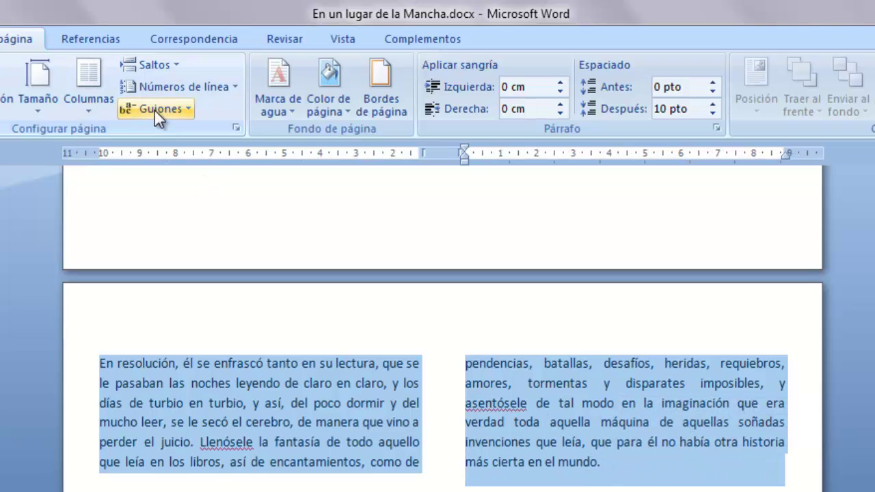
click(80, 109)
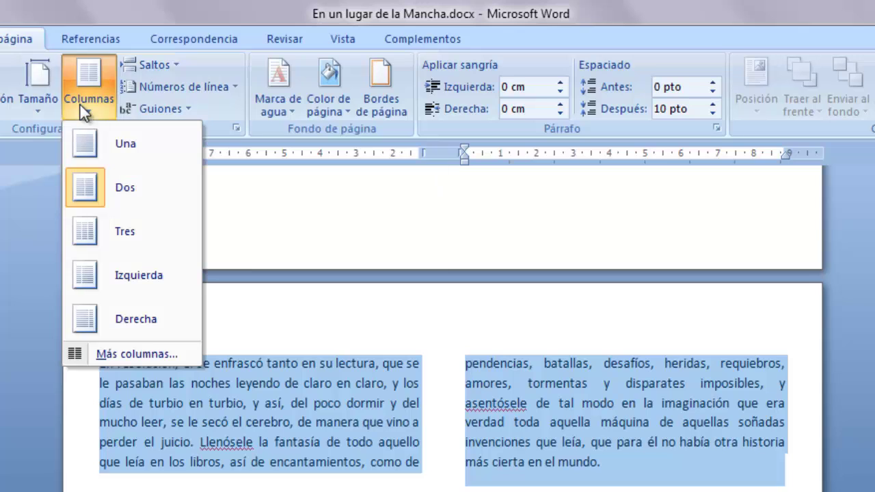
click(96, 145)
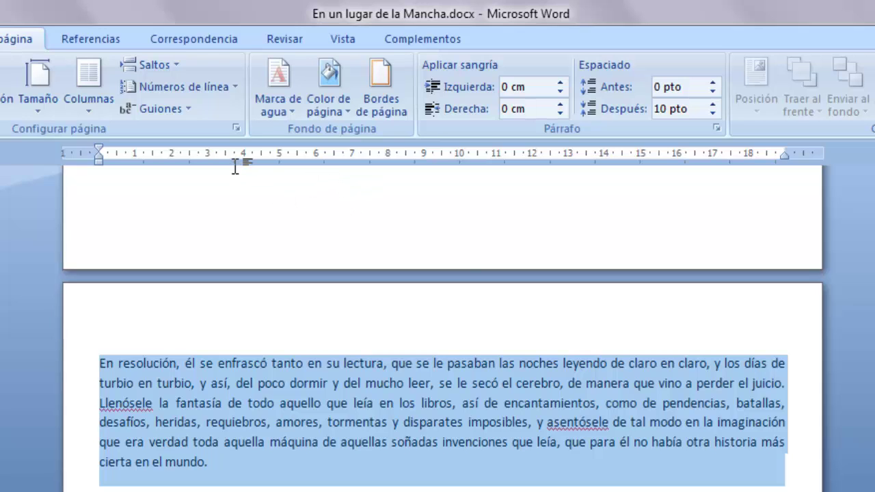
Step: Look through the page and section break types and the line numbering options
click(171, 65)
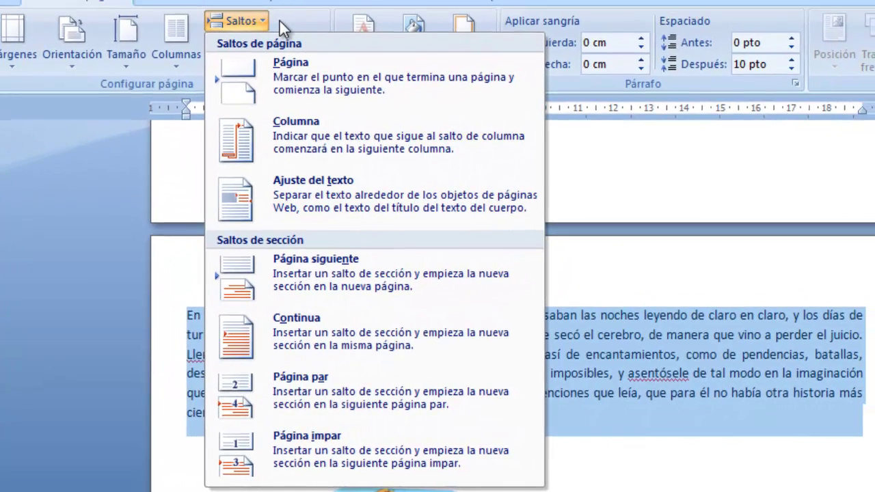
click(280, 21)
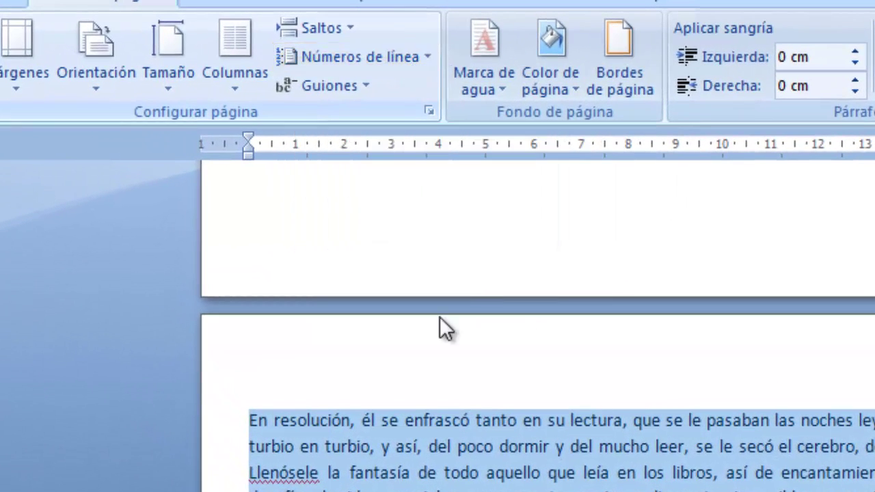
click(332, 329)
click(365, 56)
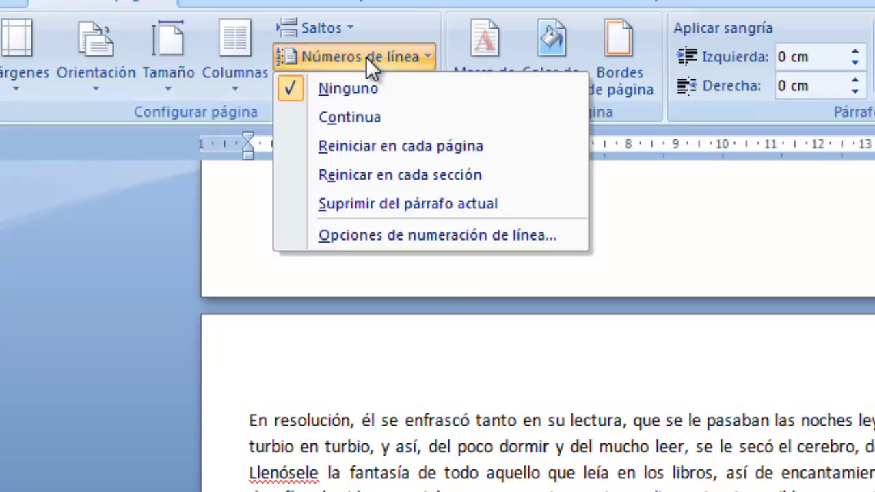
click(365, 57)
Step: Number the lines continuously in the single-column section of page 1 that starts with "Es, pues, de saber"
scroll(548, 351, down, 5)
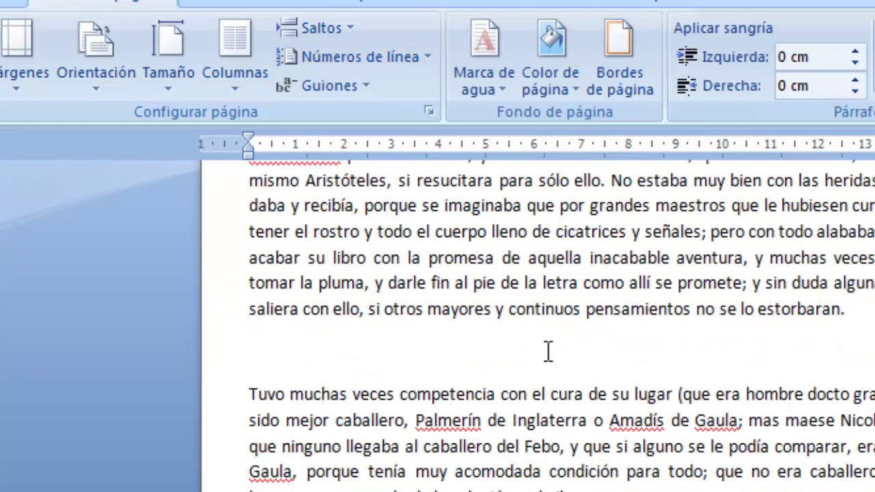
scroll(555, 364, up, 10)
scroll(555, 364, up, 4)
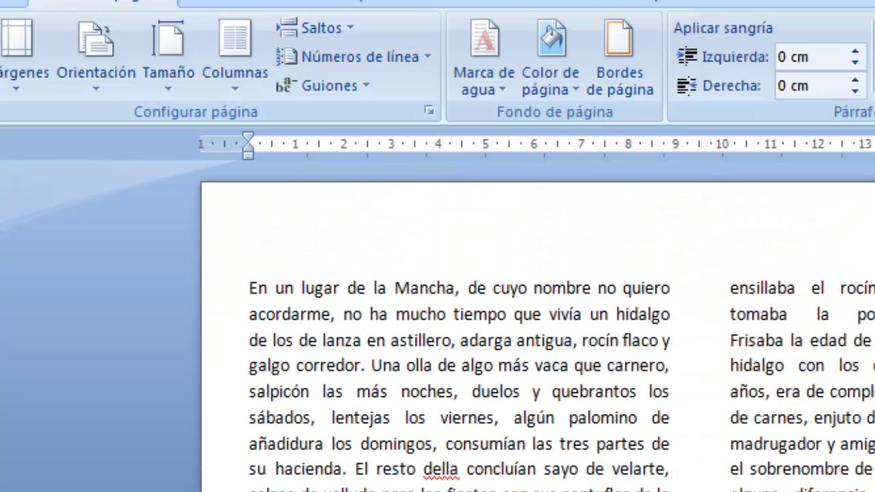
scroll(537, 335, down, 10)
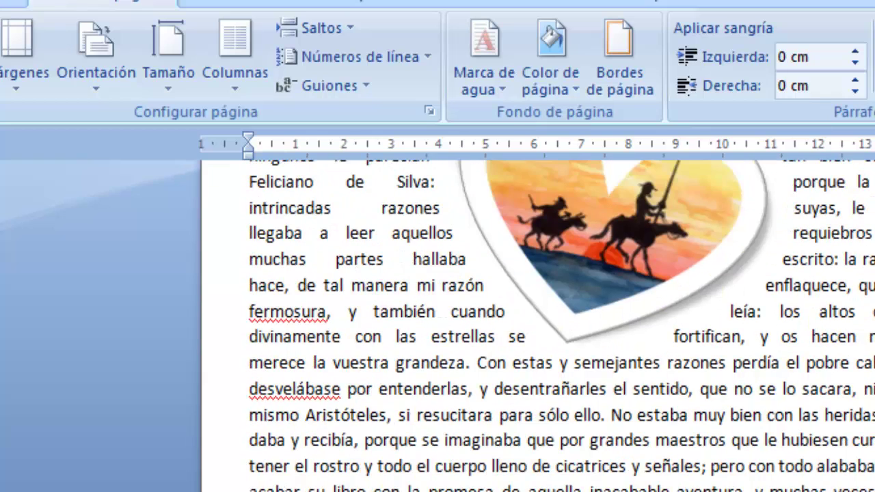
drag(720, 472, 251, 222)
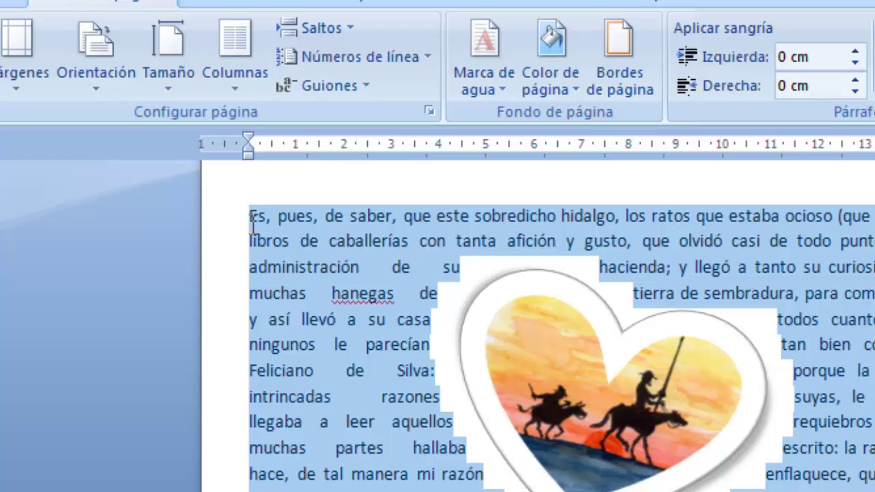
scroll(407, 117, up, 2)
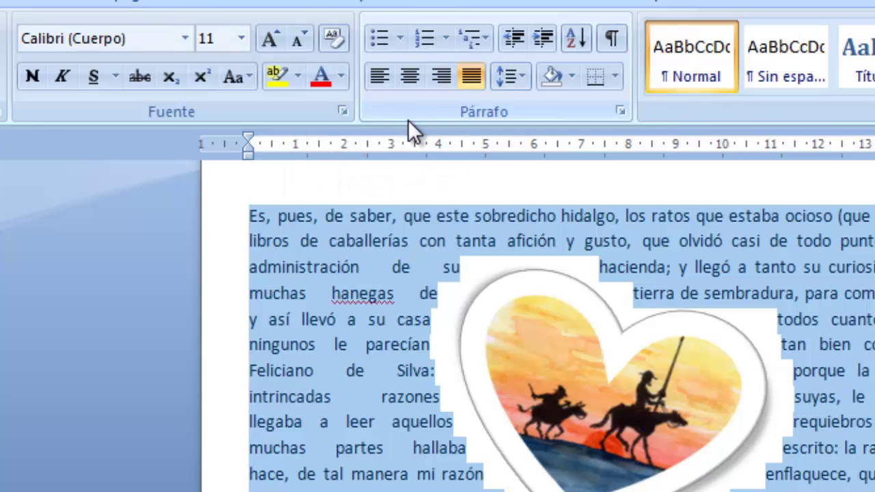
click(75, 5)
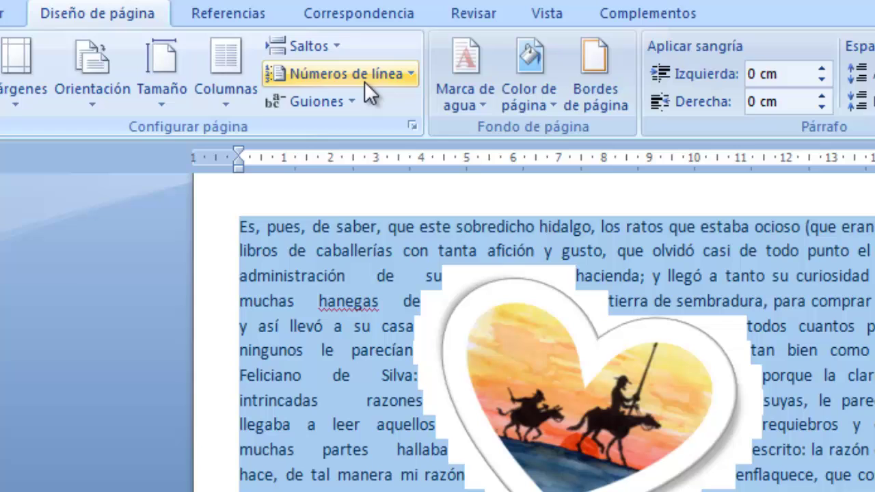
click(362, 74)
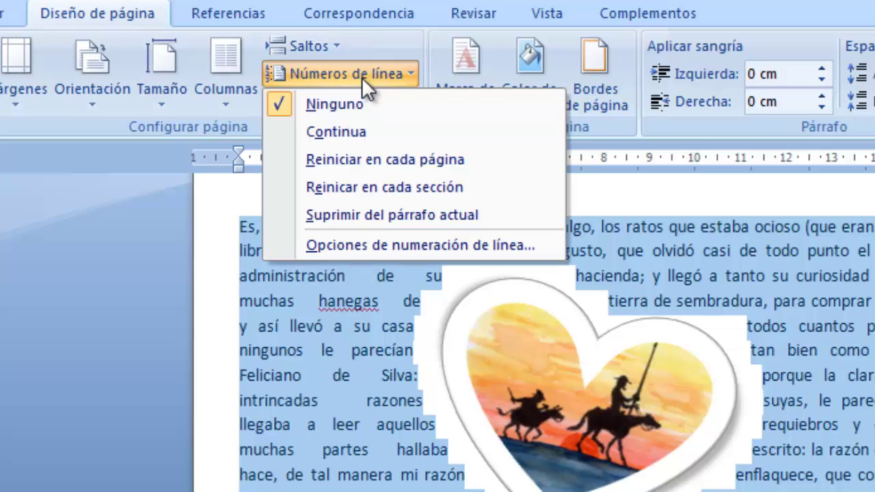
click(344, 131)
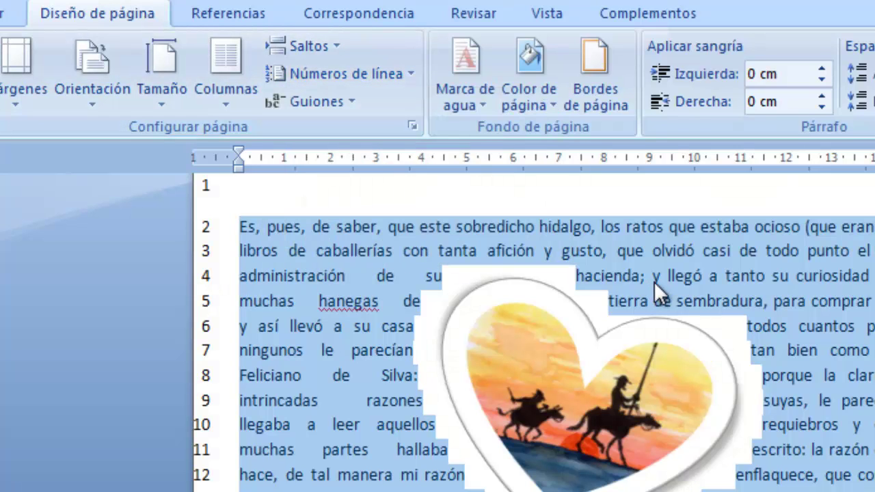
scroll(653, 281, down, 4)
scroll(630, 297, up, 10)
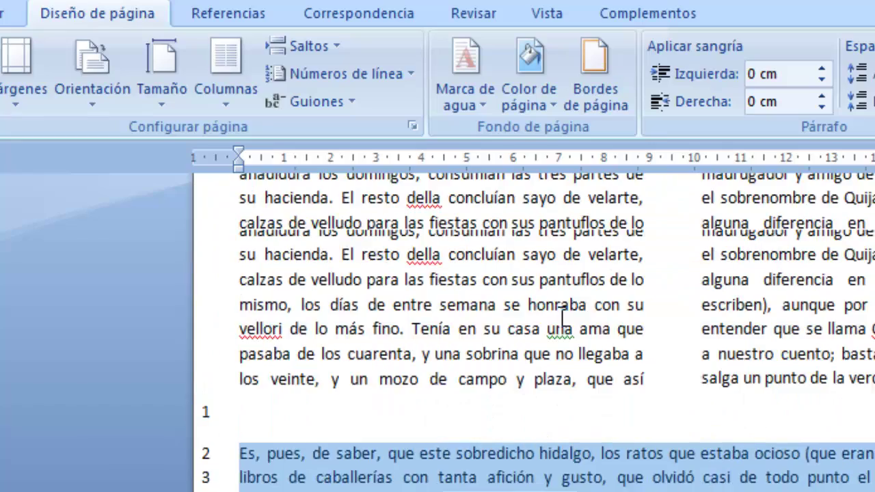
scroll(280, 396, down, 2)
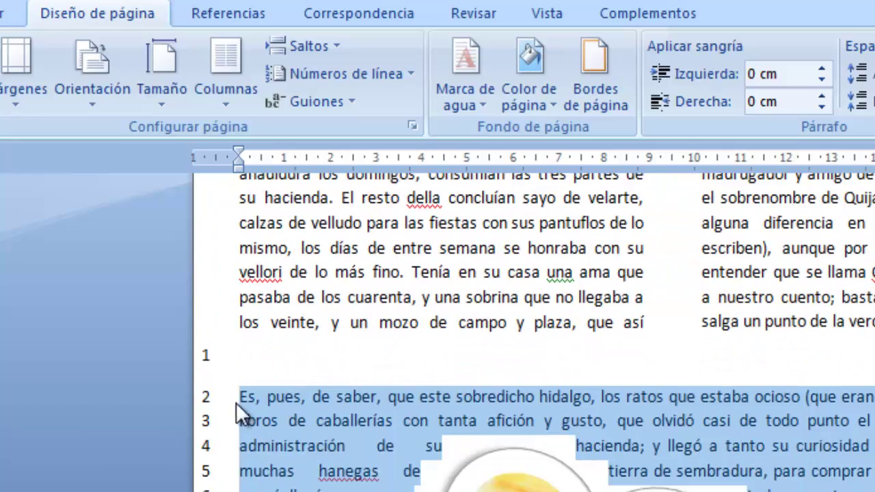
scroll(253, 403, down, 4)
scroll(557, 332, up, 5)
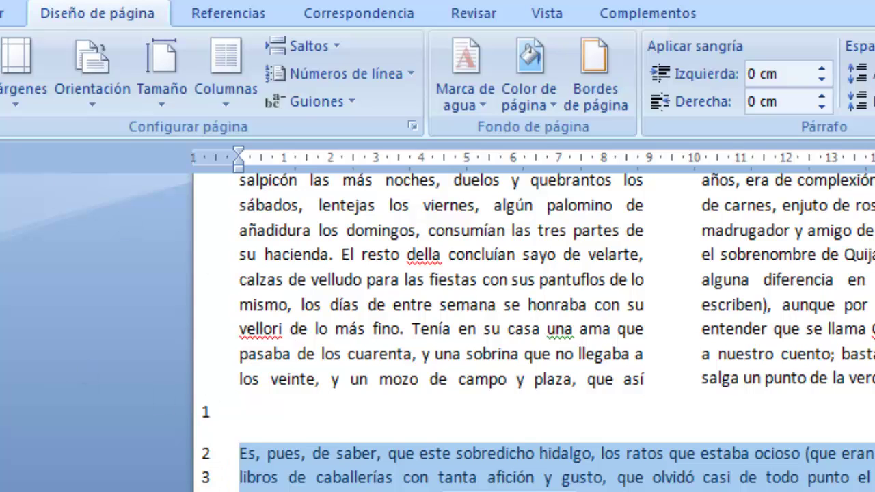
scroll(556, 332, down, 15)
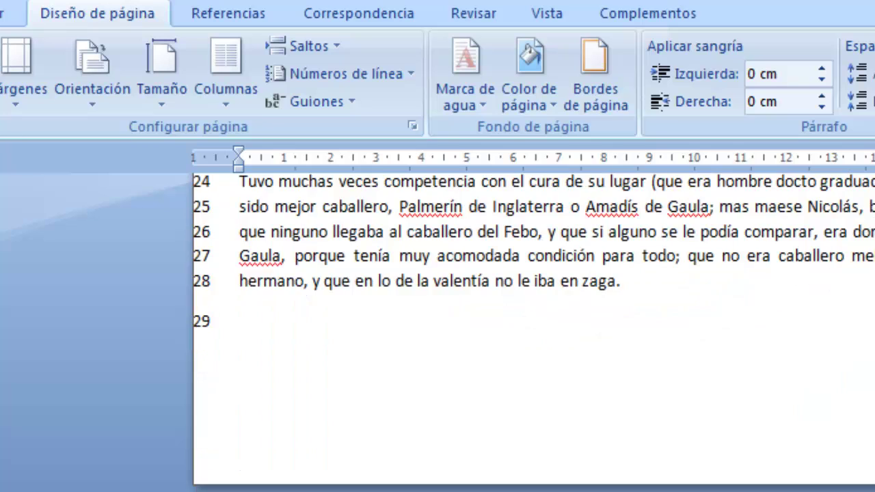
Step: Undo the continuous line numbering of the "Es, pues, de saber" section
key(shift+Up)
key(shift+Up)
key(shift+Up)
key(shift+Up)
key(shift+Up)
key(shift+Up)
key(shift+Up)
key(shift+Up)
key(shift+Up)
key(shift+Up)
key(shift+Up)
key(shift+Up)
key(shift+Up)
key(shift+Up)
key(shift+Up)
key(shift+Up)
key(shift+Up)
key(shift+Up)
key(shift+Up)
key(shift+Up)
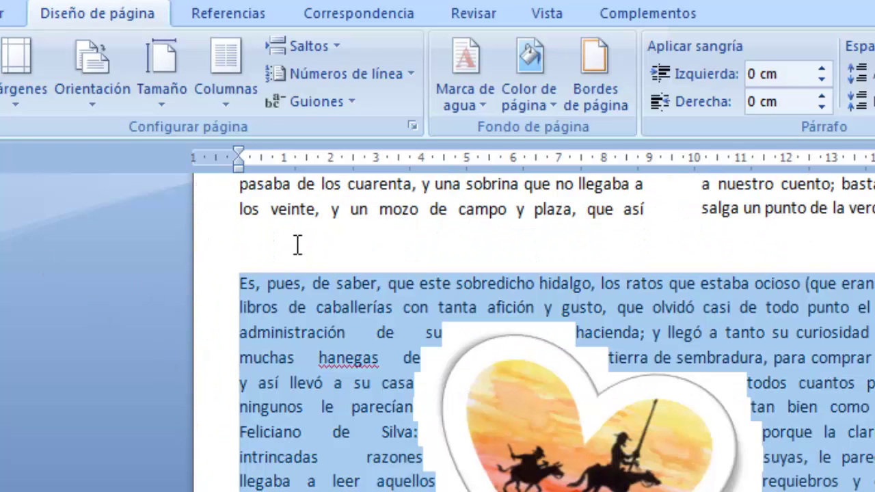
Step: Apply continuous line numbering with the cursor in the blank line above "Es, pues, de saber"
click(297, 244)
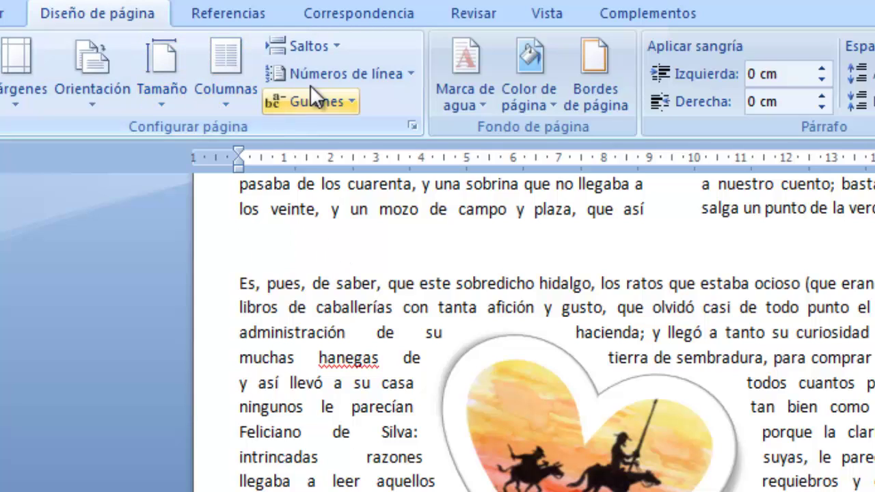
click(326, 71)
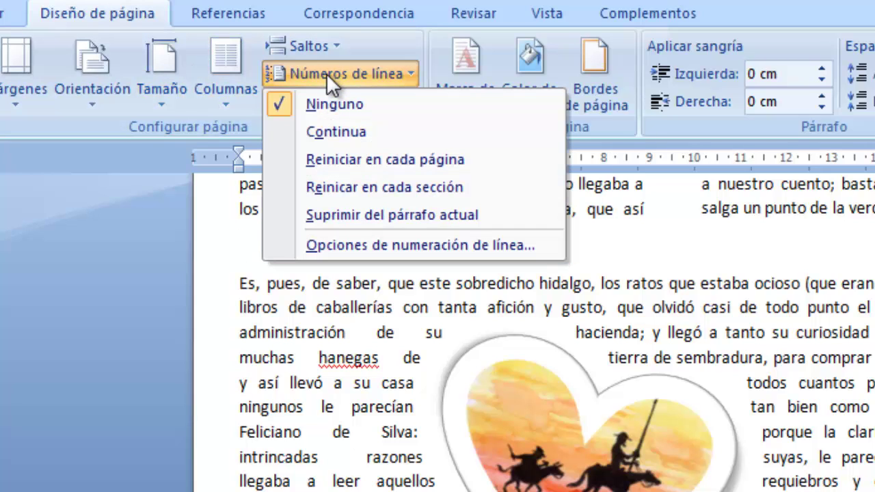
click(324, 125)
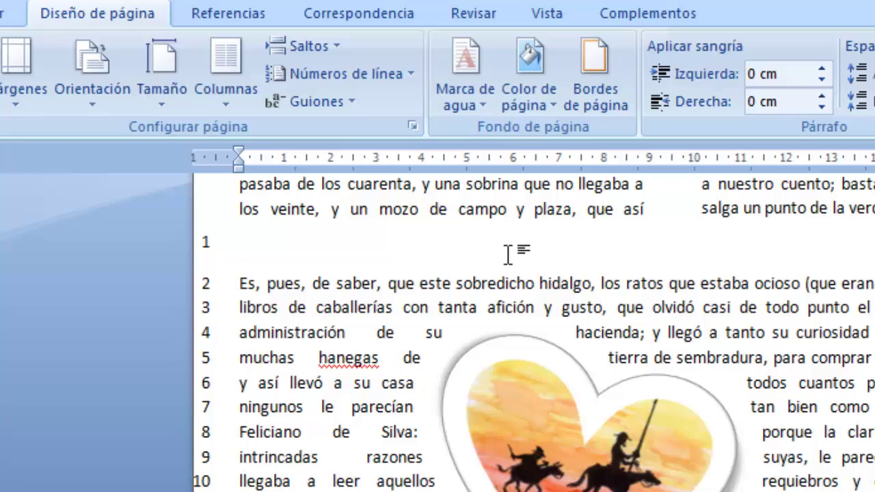
scroll(478, 289, down, 2)
scroll(476, 299, down, 6)
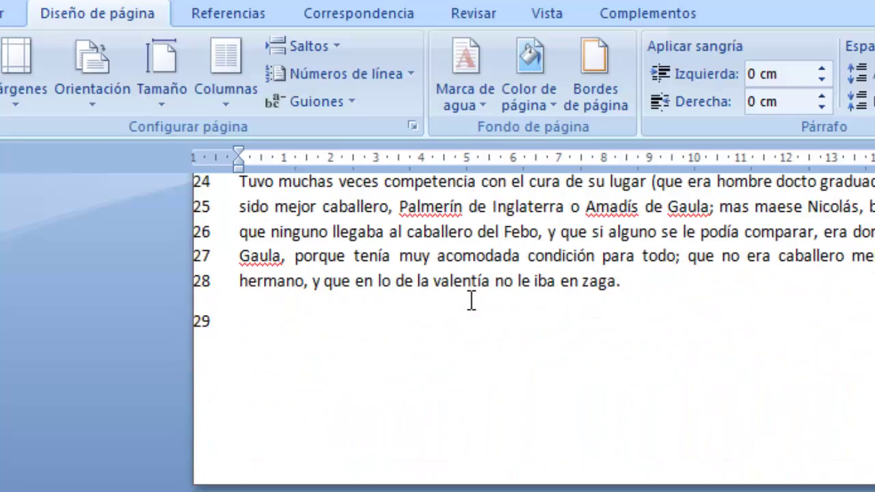
scroll(470, 302, up, 10)
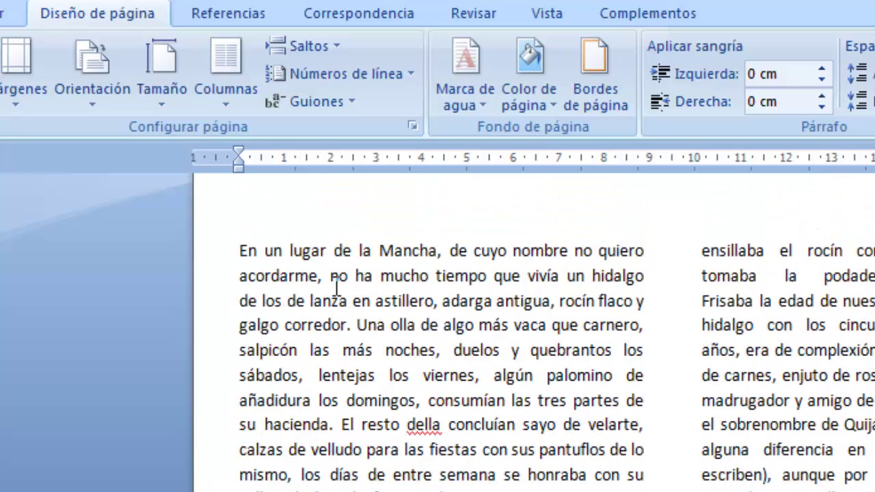
Step: Set the line numbering of the "Es, pues, de saber" section to none
click(323, 72)
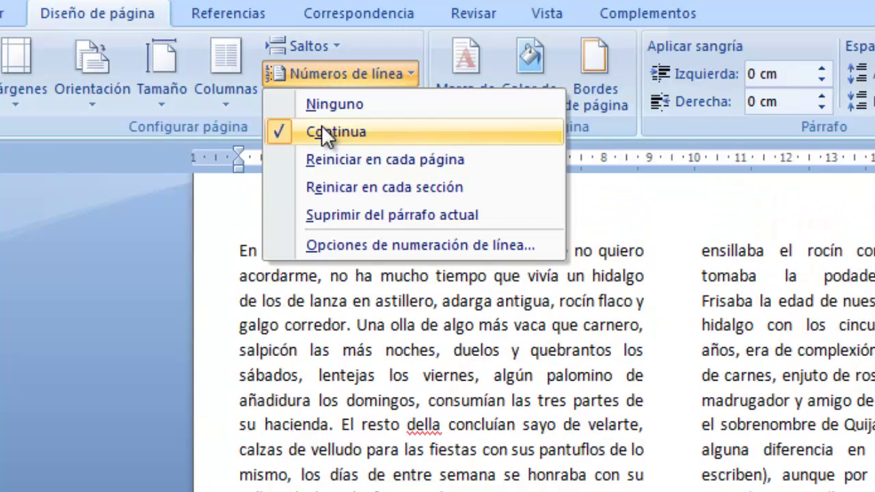
click(317, 106)
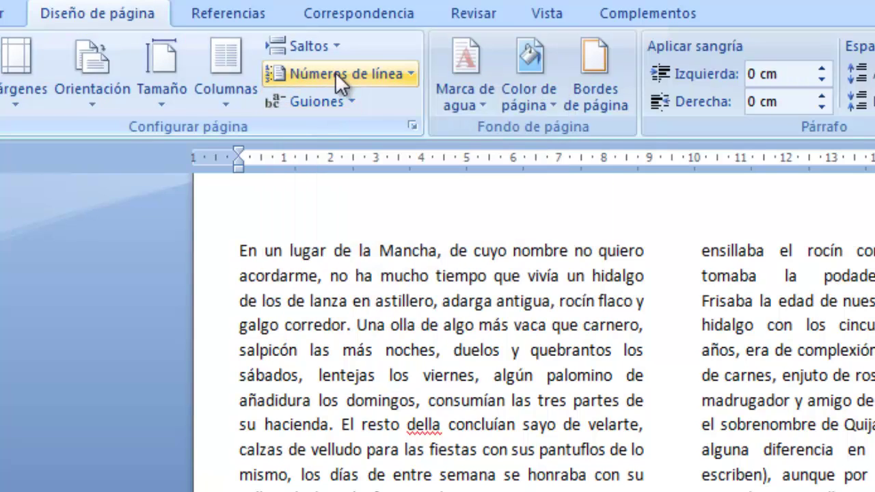
click(336, 75)
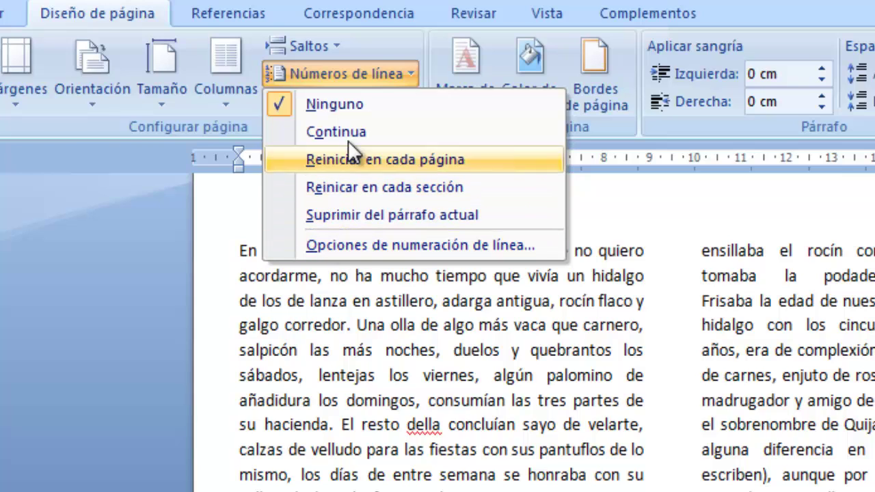
click(406, 75)
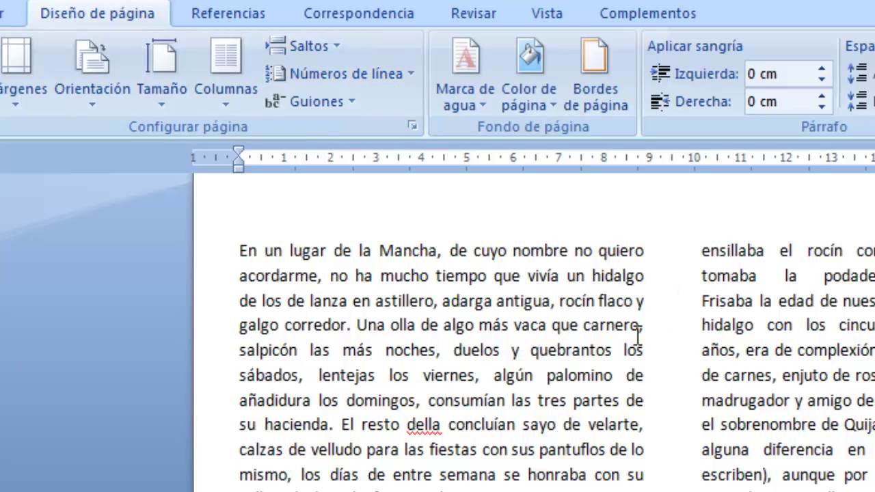
Step: Apply automatic hyphenation with the two-column opening text selected, and check the word breaks at the line ends on page 1
drag(655, 471, 224, 238)
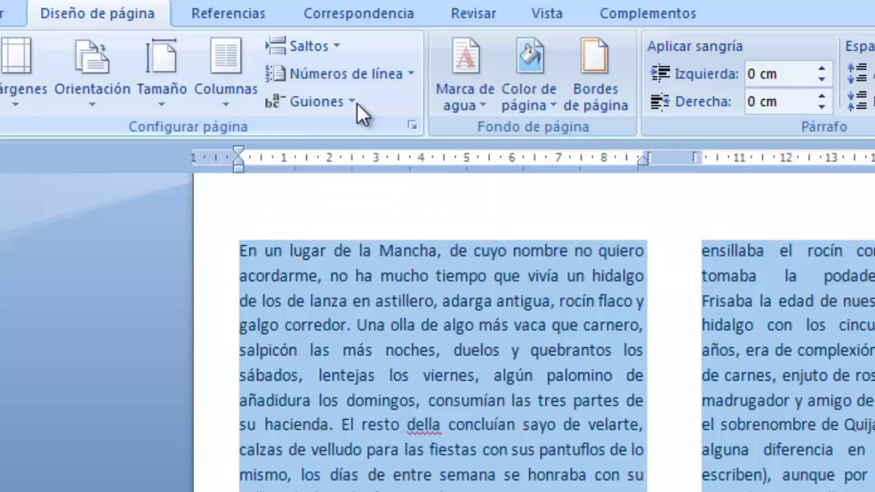
click(348, 103)
click(354, 157)
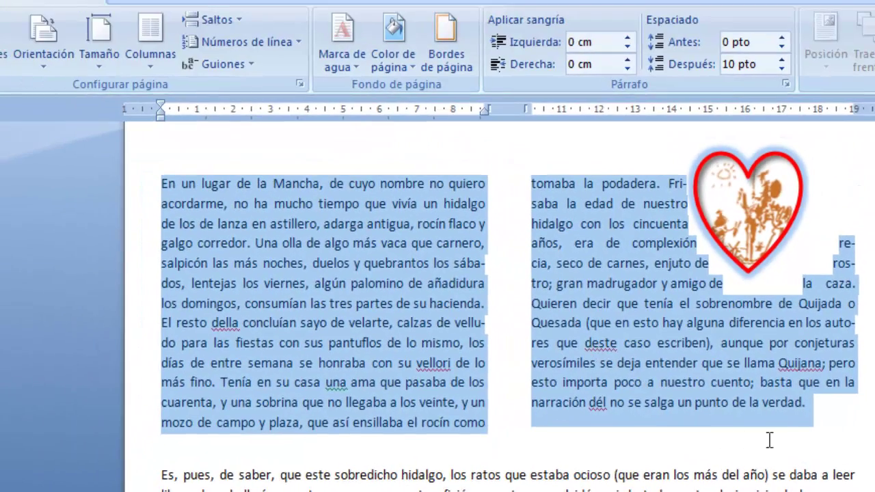
click(776, 446)
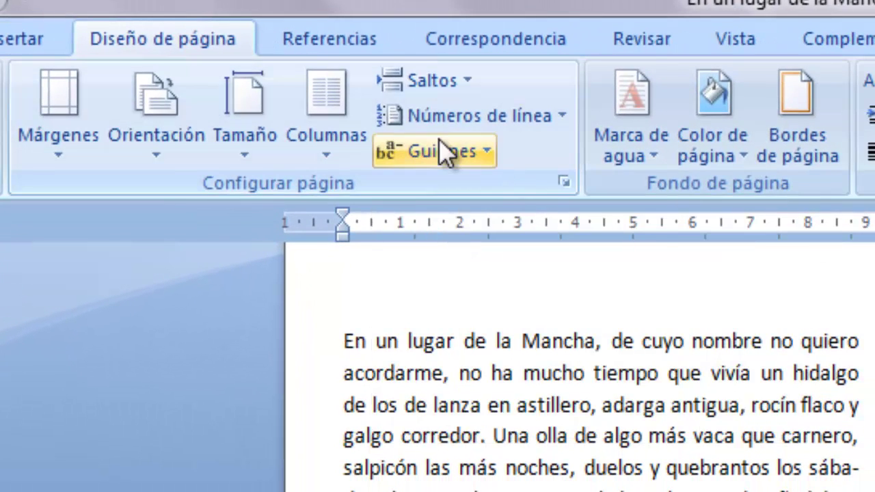
click(448, 152)
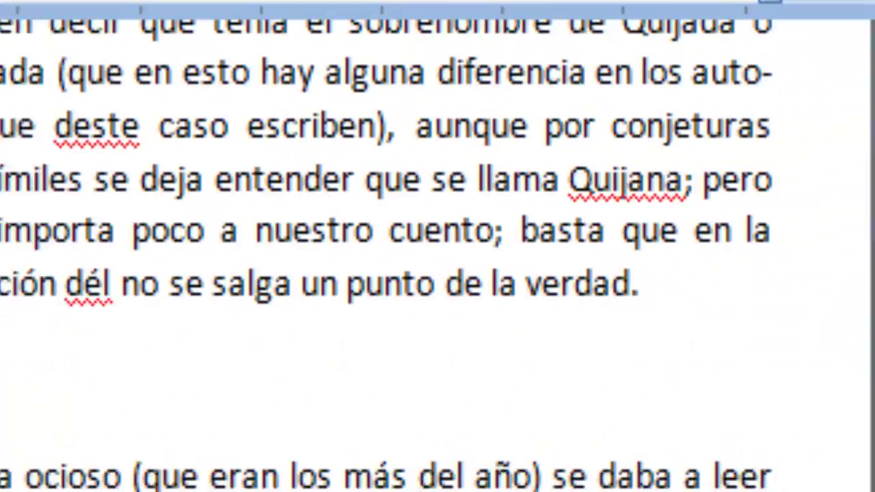
scroll(410, 273, down, 3)
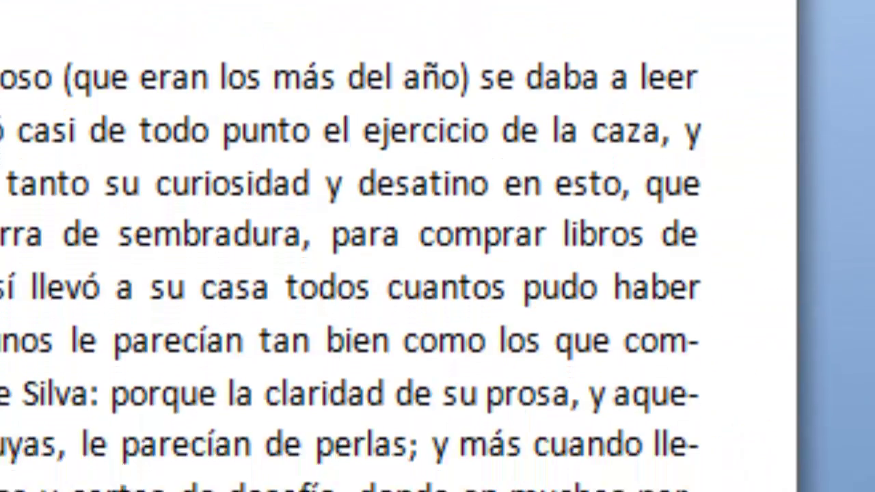
scroll(437, 357, down, 1)
scroll(474, 132, up, 3)
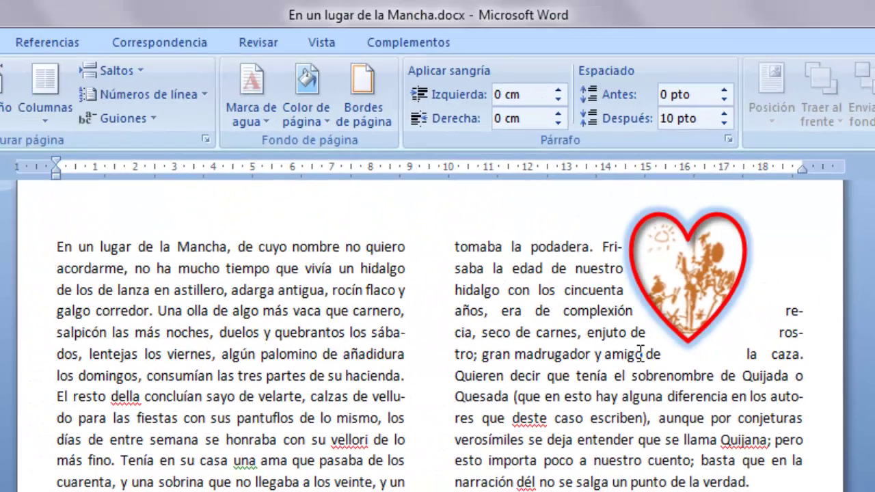
scroll(641, 353, up, 1)
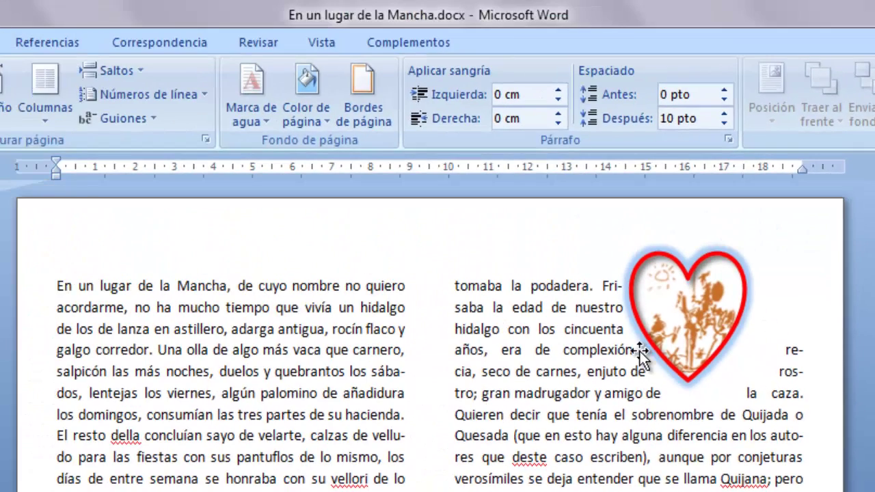
Step: Turn off the automatic hyphenation and try manual hyphenation, cancelling at the word "administración"
click(128, 117)
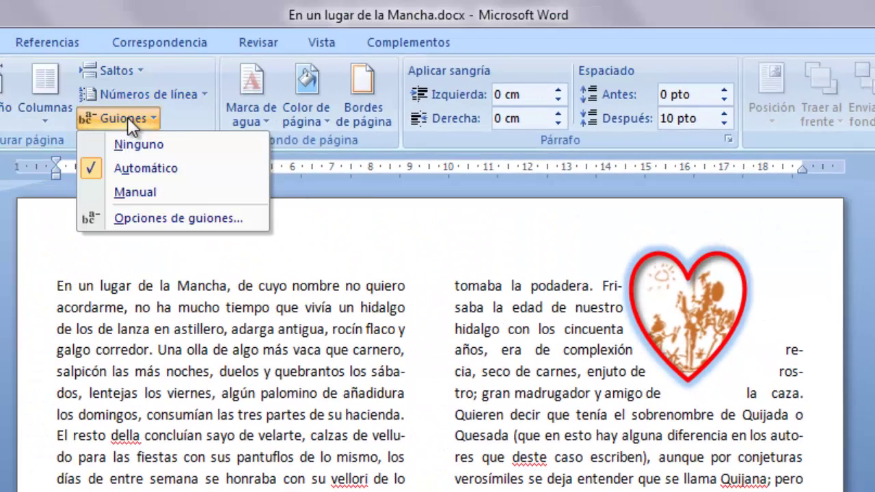
click(152, 151)
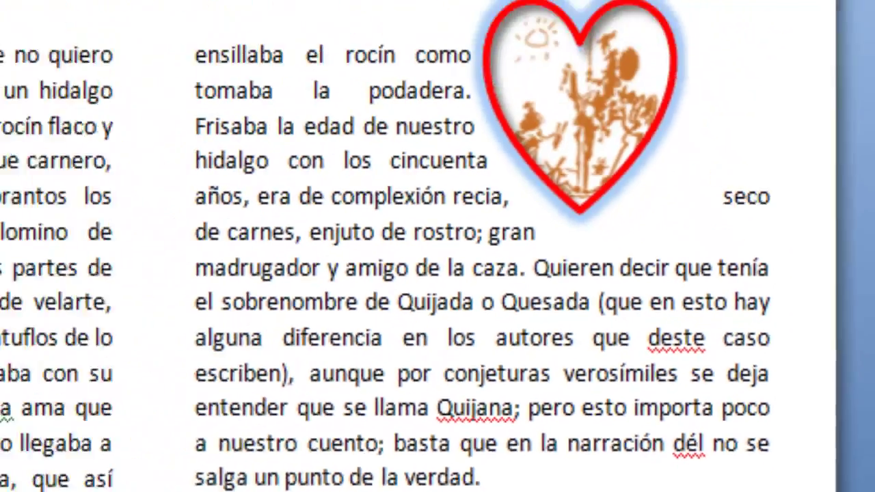
click(114, 57)
click(134, 134)
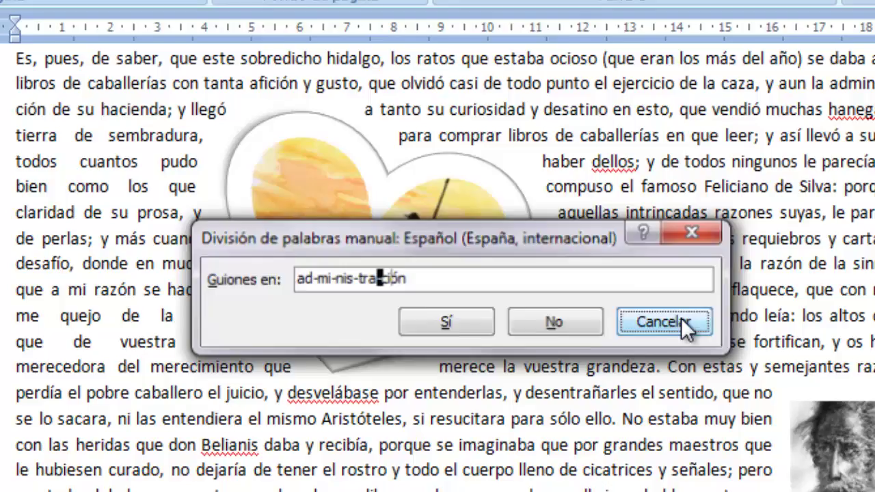
click(714, 273)
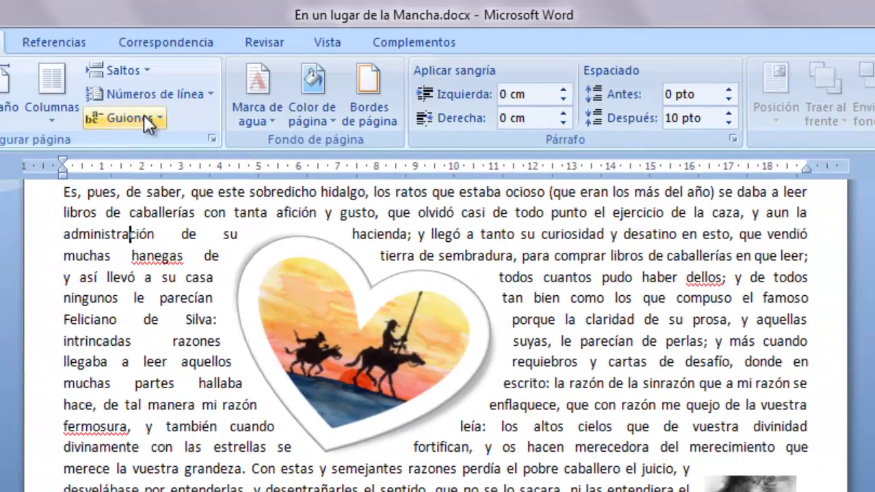
Step: Set the document's hyphenation to automatic and view the hyphenation options without changing them
click(139, 121)
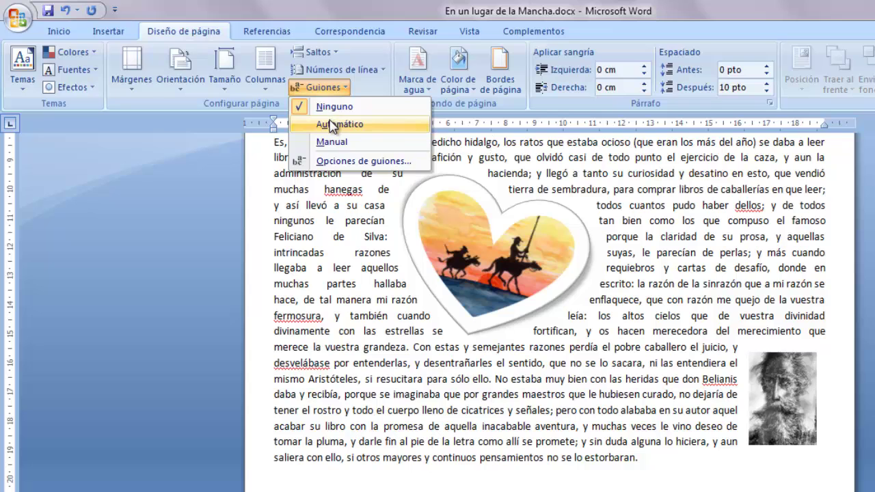
click(331, 125)
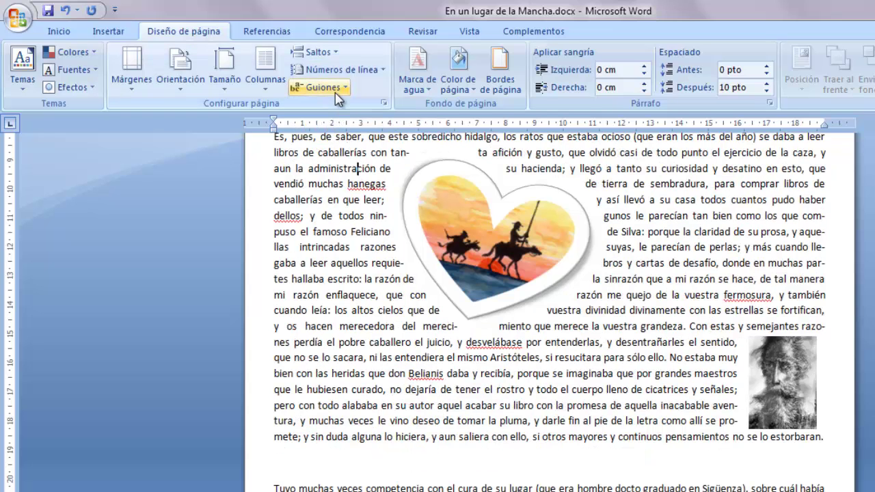
click(335, 91)
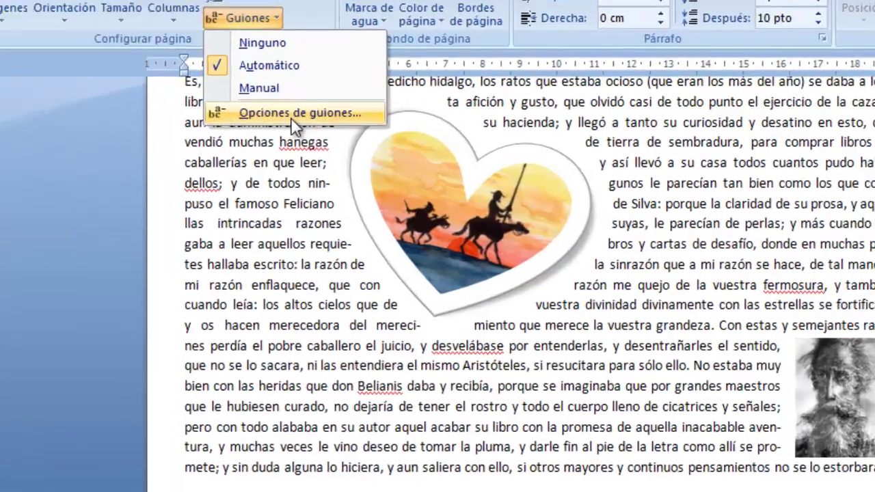
click(360, 161)
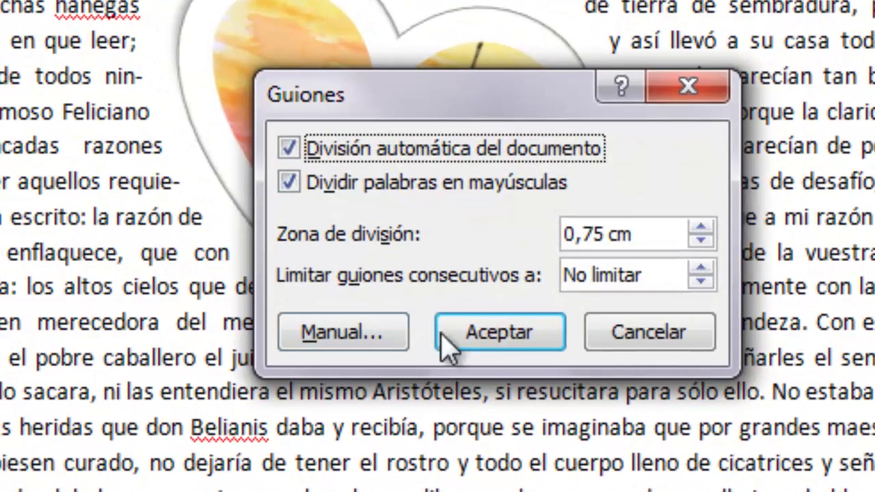
click(661, 345)
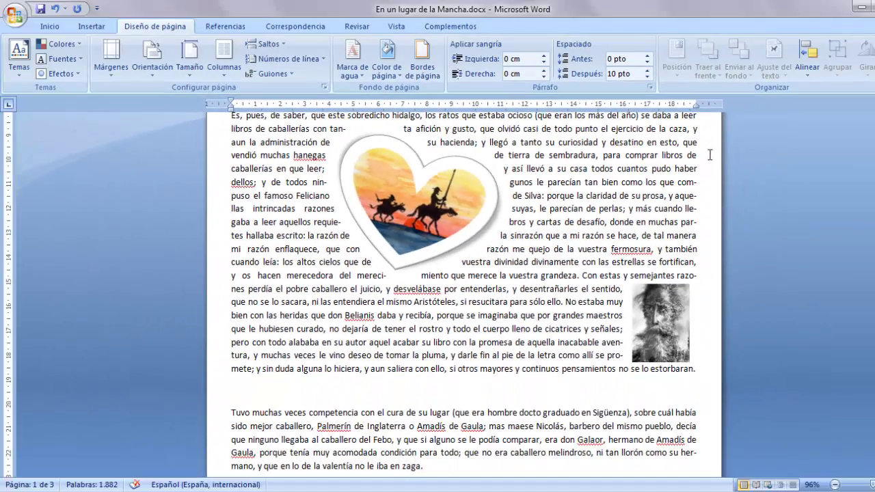